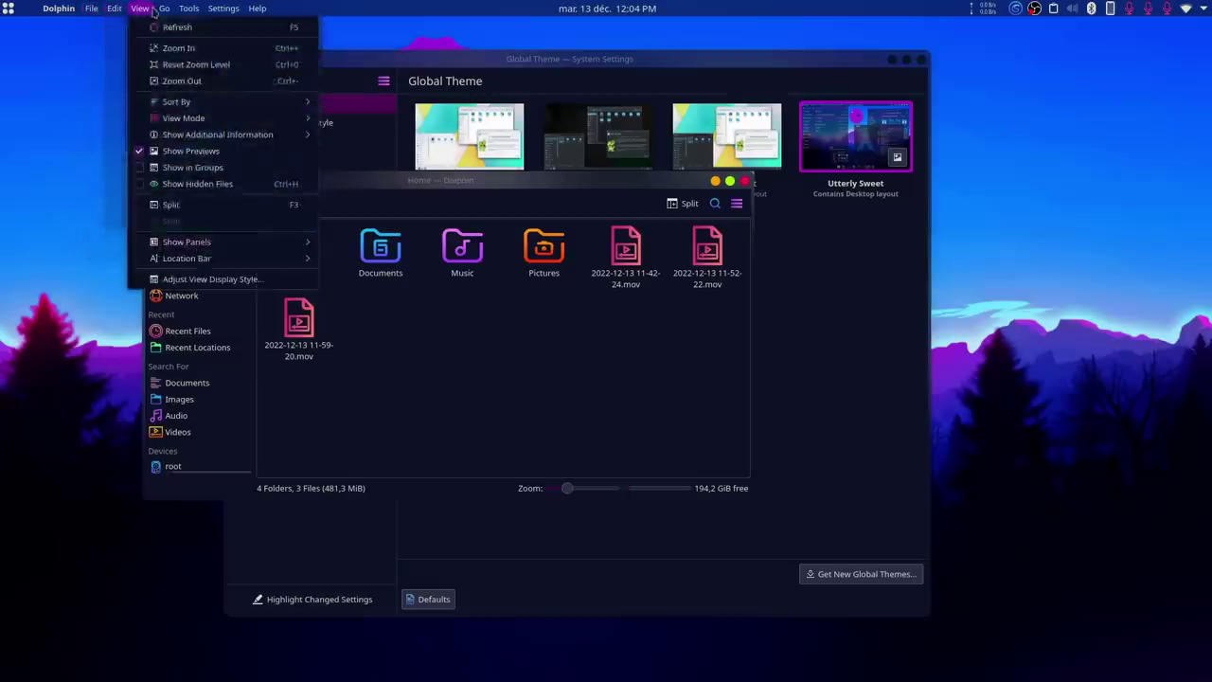
# Move the Dolphin window aside, switch the global theme to Breeze Dark, and close the Plasma crash report
pyautogui.moveTo(258, 8)
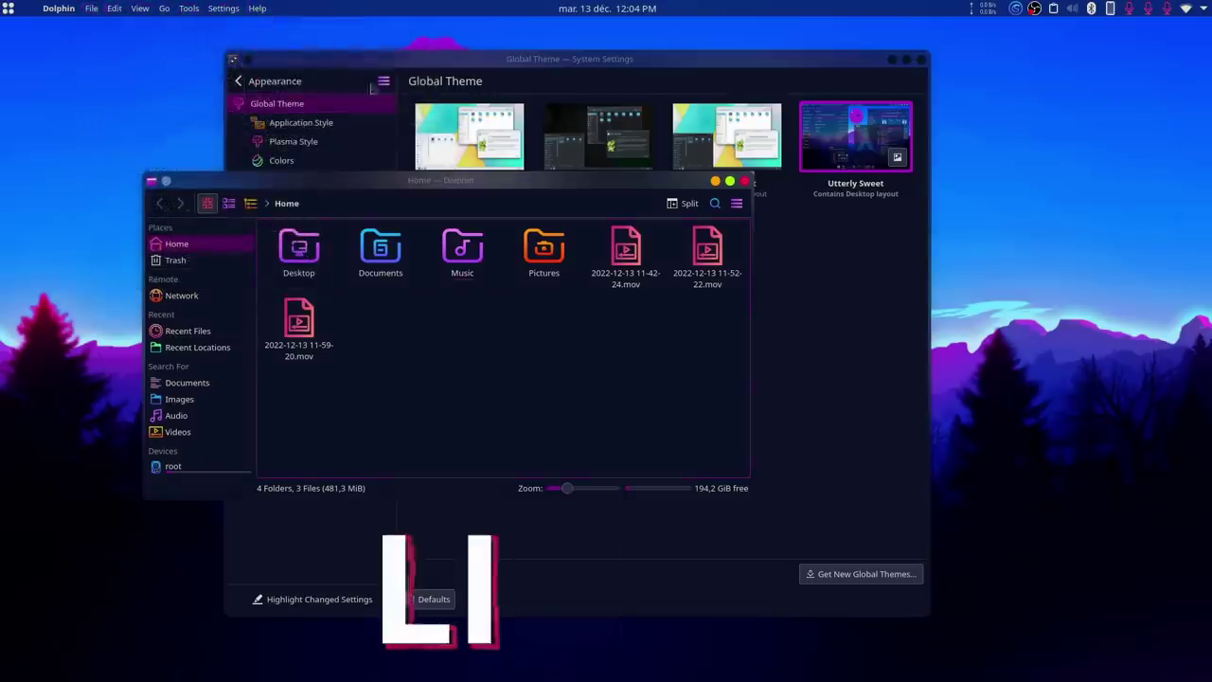
pyautogui.moveTo(400, 184); pyautogui.dragTo(739, 240)
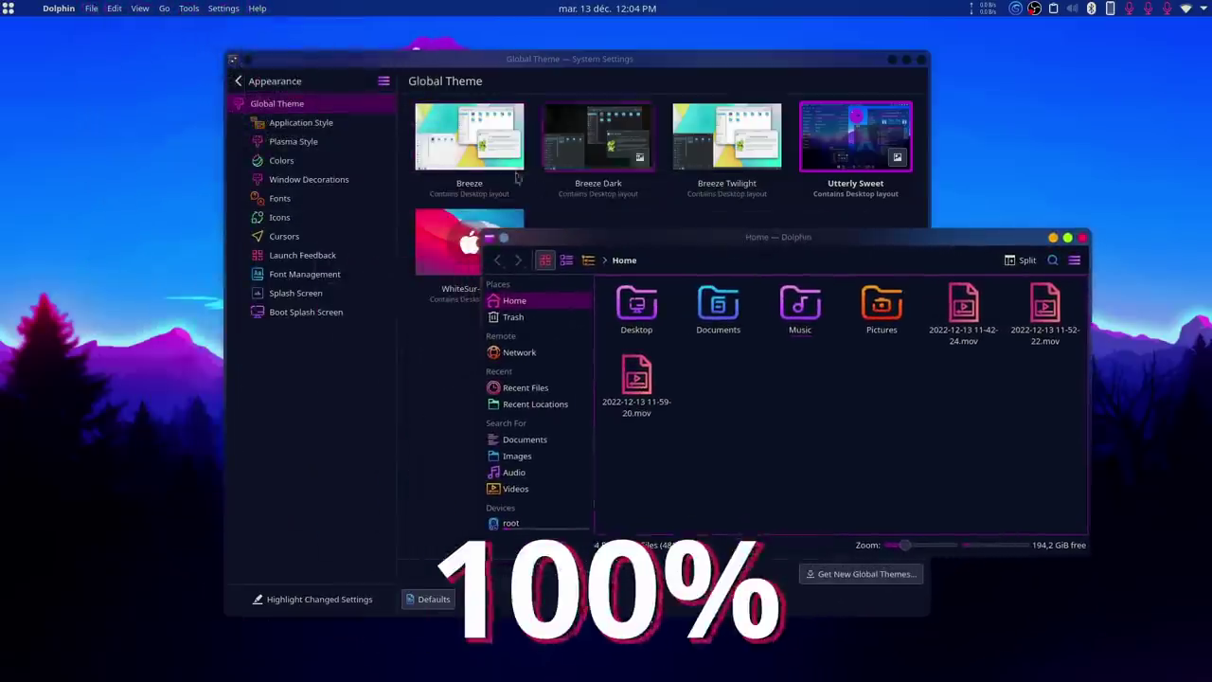
pyautogui.click(469, 142)
pyautogui.press('Escape')
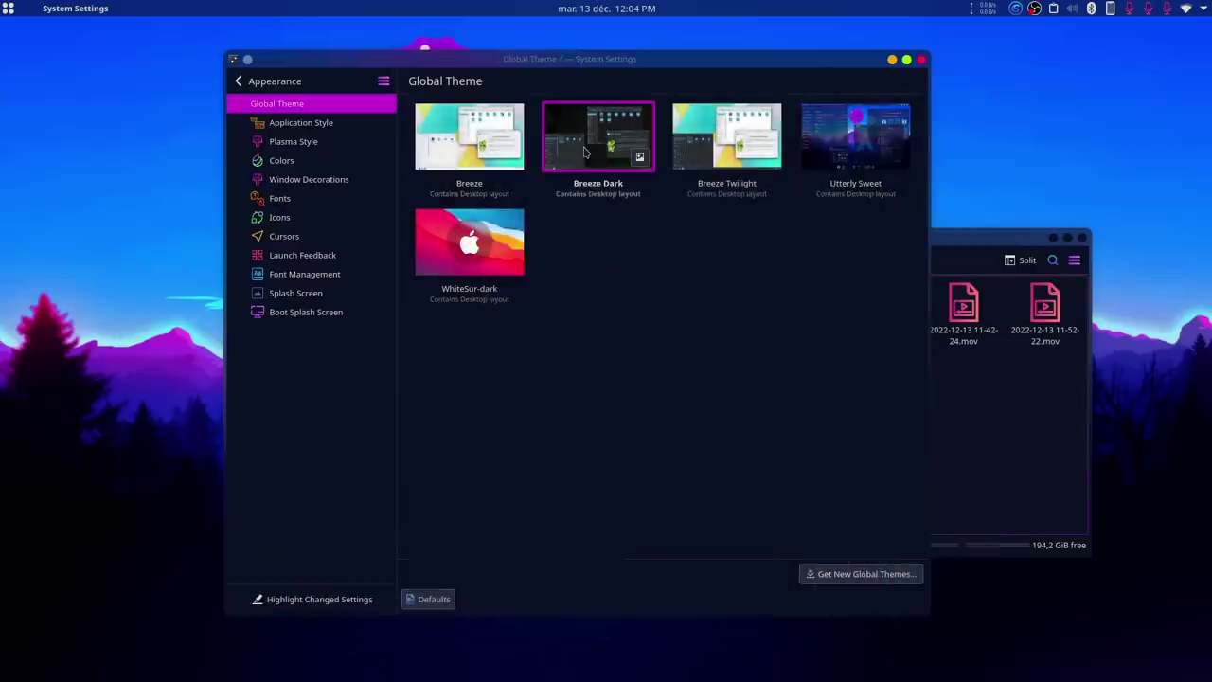
pyautogui.click(753, 403)
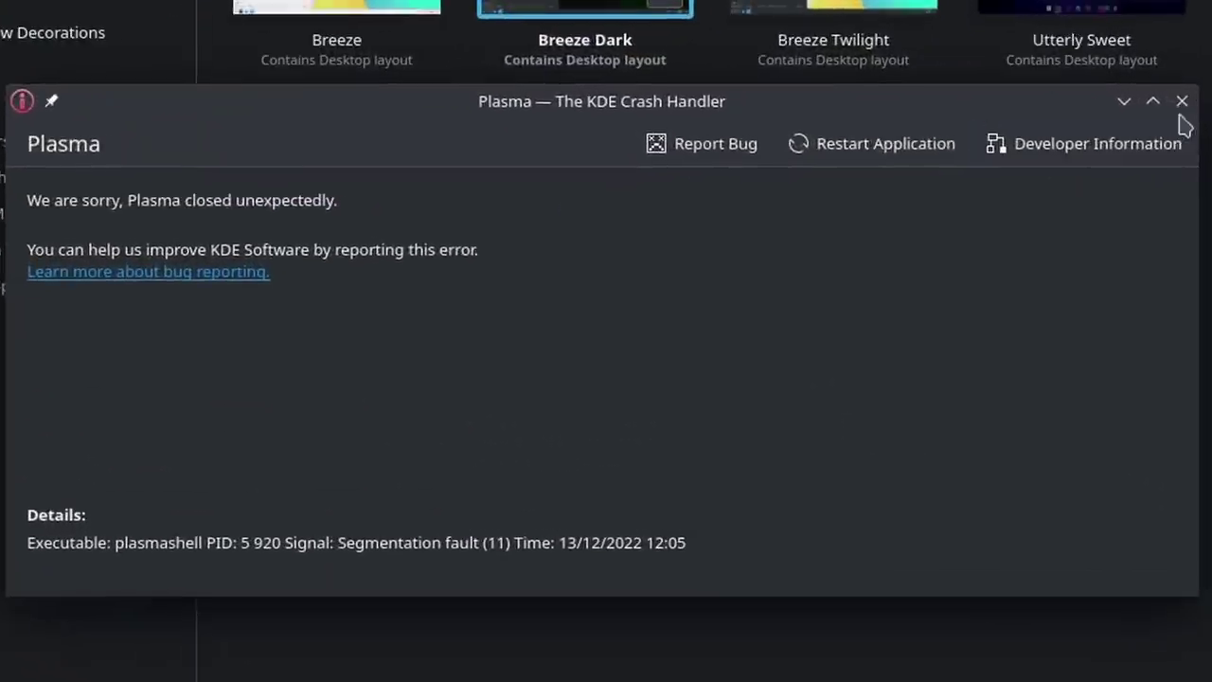
pyautogui.click(1181, 102)
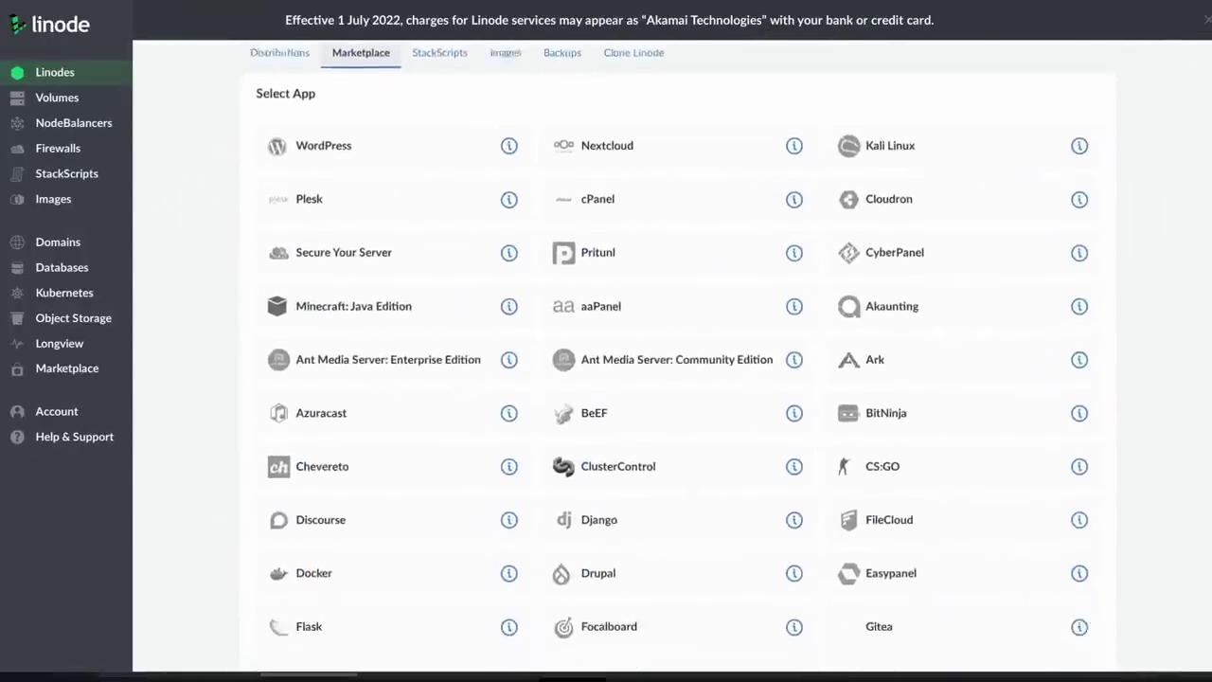
# Browse the catalogue of one-click apps in the Linode Marketplace
pyautogui.scroll(-5, 678, 355)
pyautogui.scroll(-6, 1203, 196)
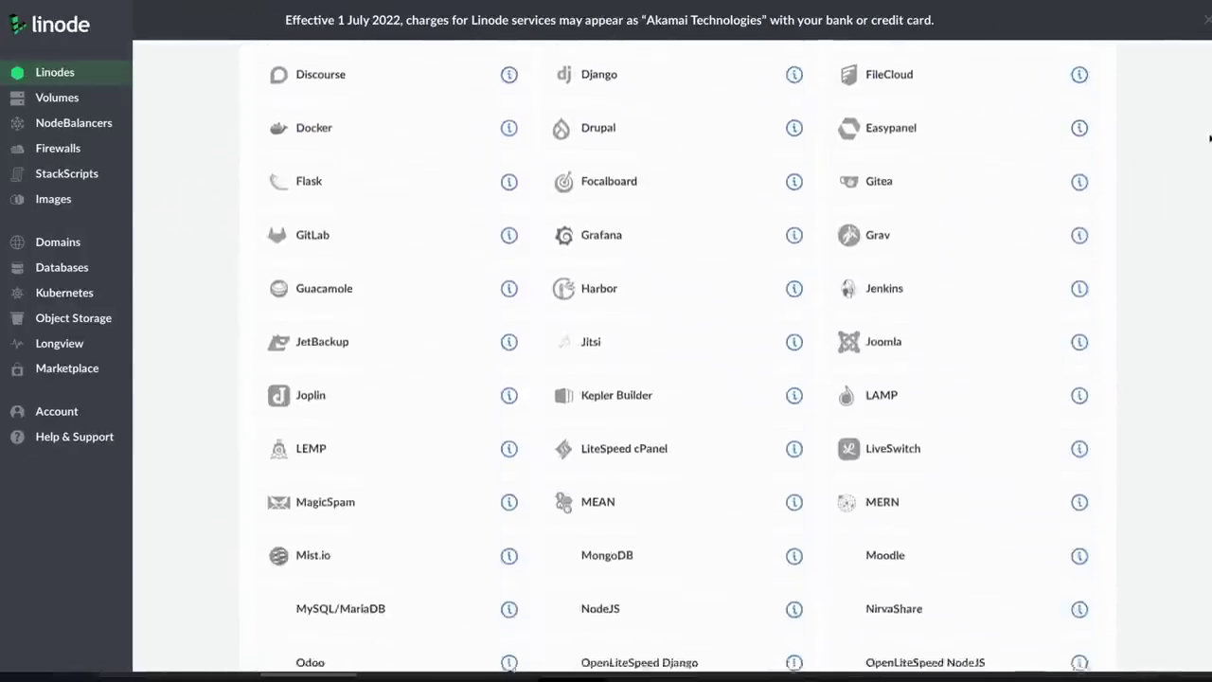
pyautogui.scroll(-5, 1203, 196)
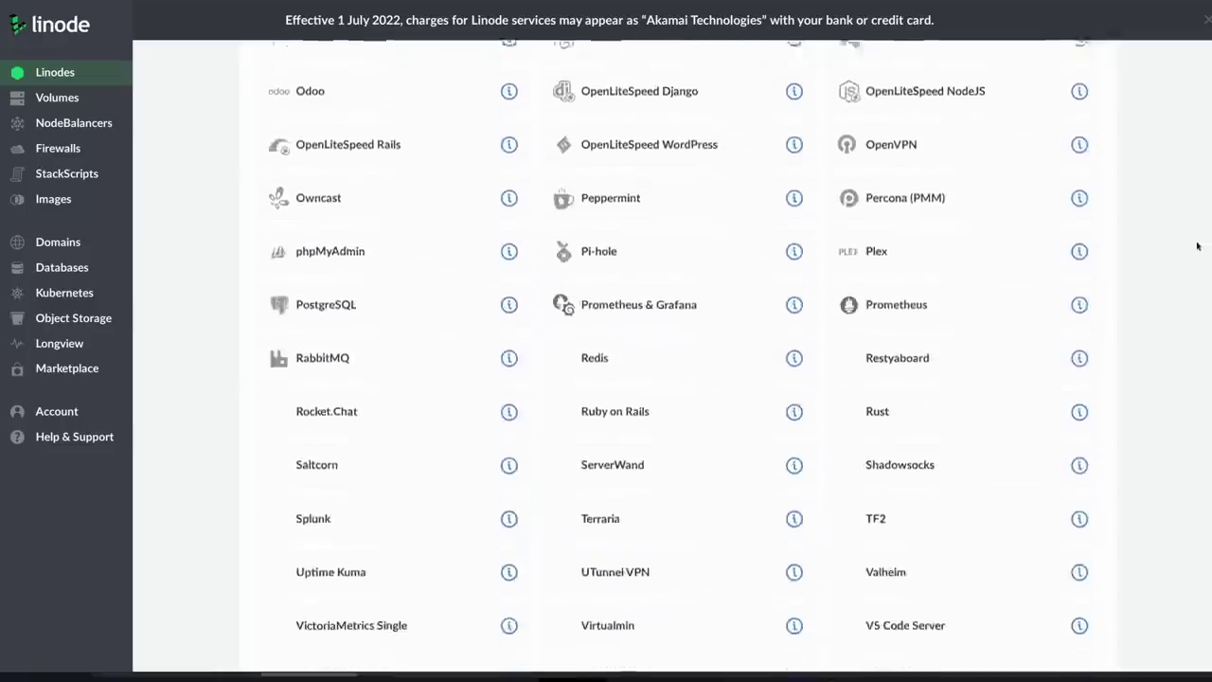
pyautogui.scroll(-3, 1193, 284)
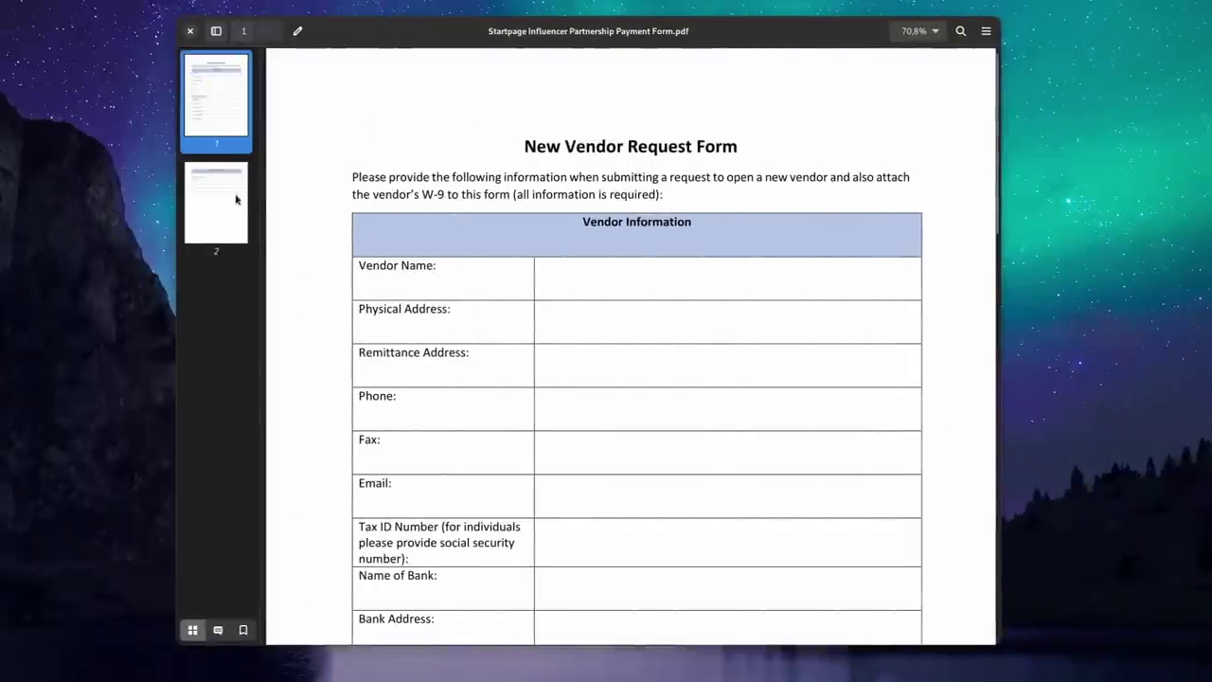
# Look through both pages of the vendor request form PDF in Document Viewer
pyautogui.click(236, 199)
pyautogui.click(202, 106)
pyautogui.scroll(-15, 578, 227)
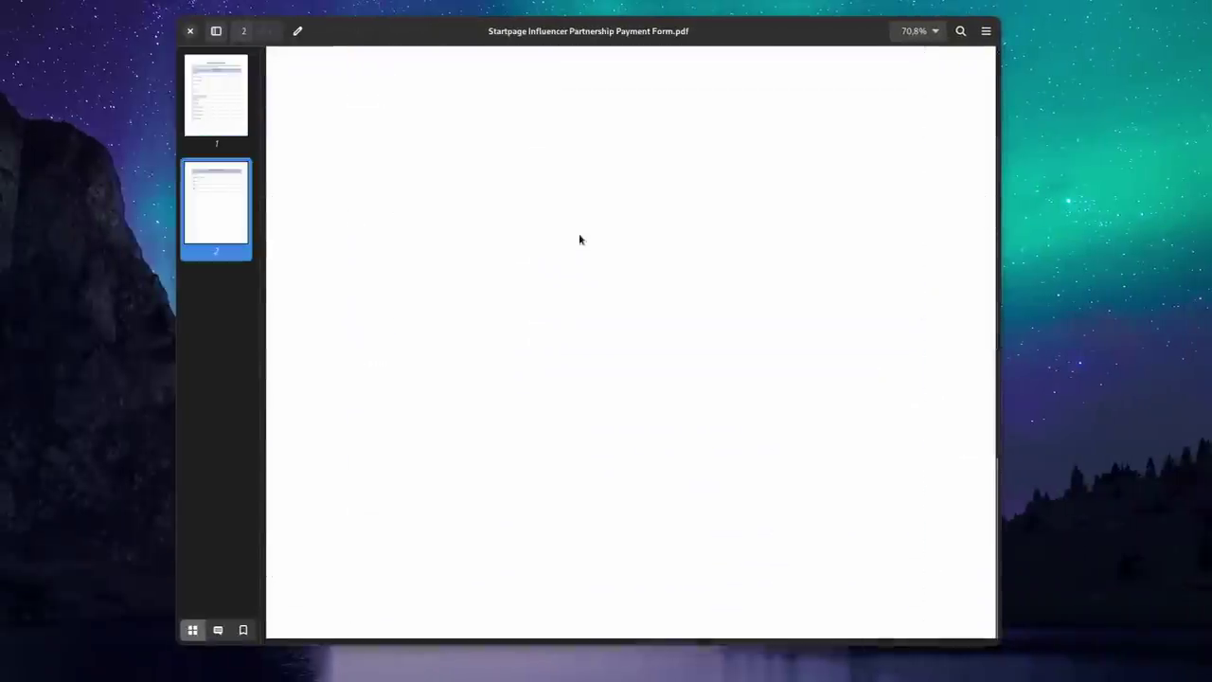
pyautogui.scroll(10, 580, 242)
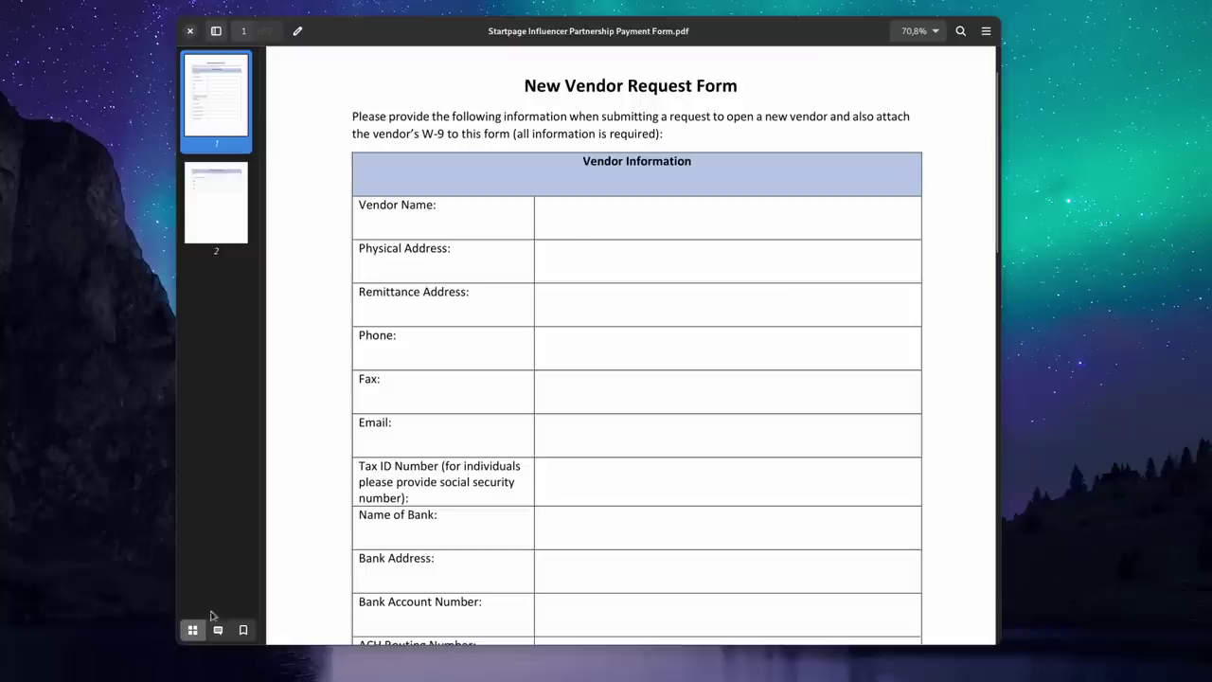
# Check the document's annotations and bookmarks, return to the page thumbnails, and hide and reshow the sidebar
pyautogui.click(217, 631)
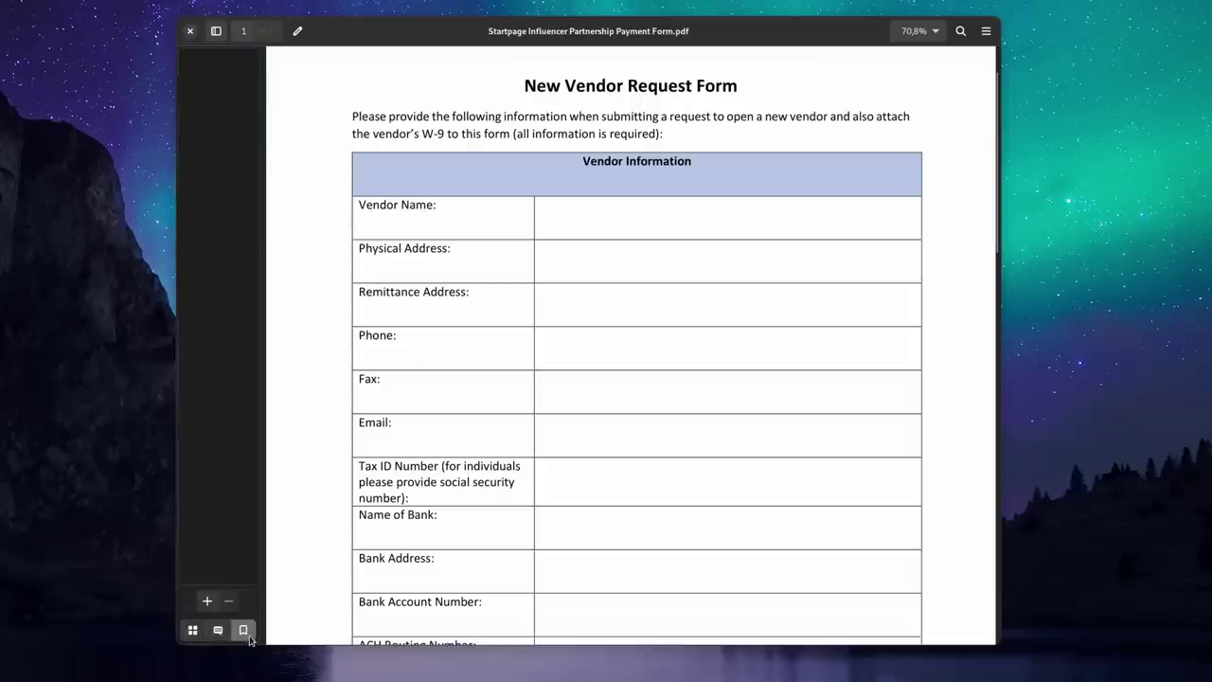
pyautogui.click(192, 630)
pyautogui.click(216, 31)
pyautogui.click(216, 31)
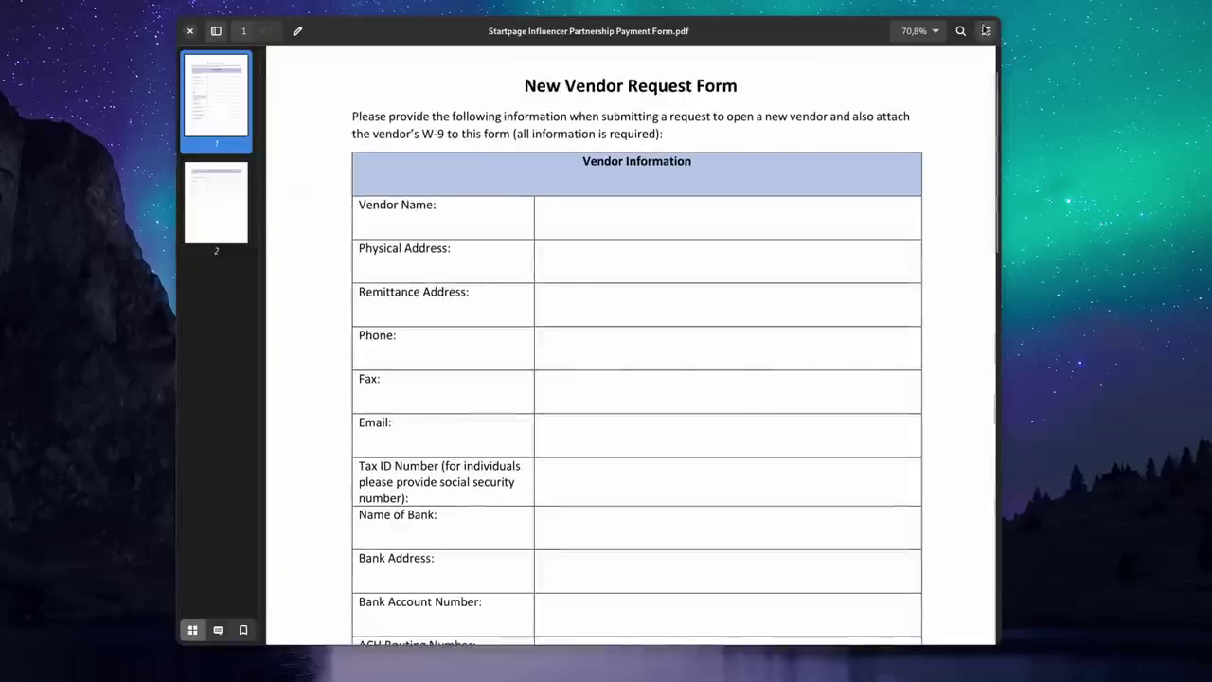
# Turn on the dual-page layout for the document and switch it off again
pyautogui.click(984, 30)
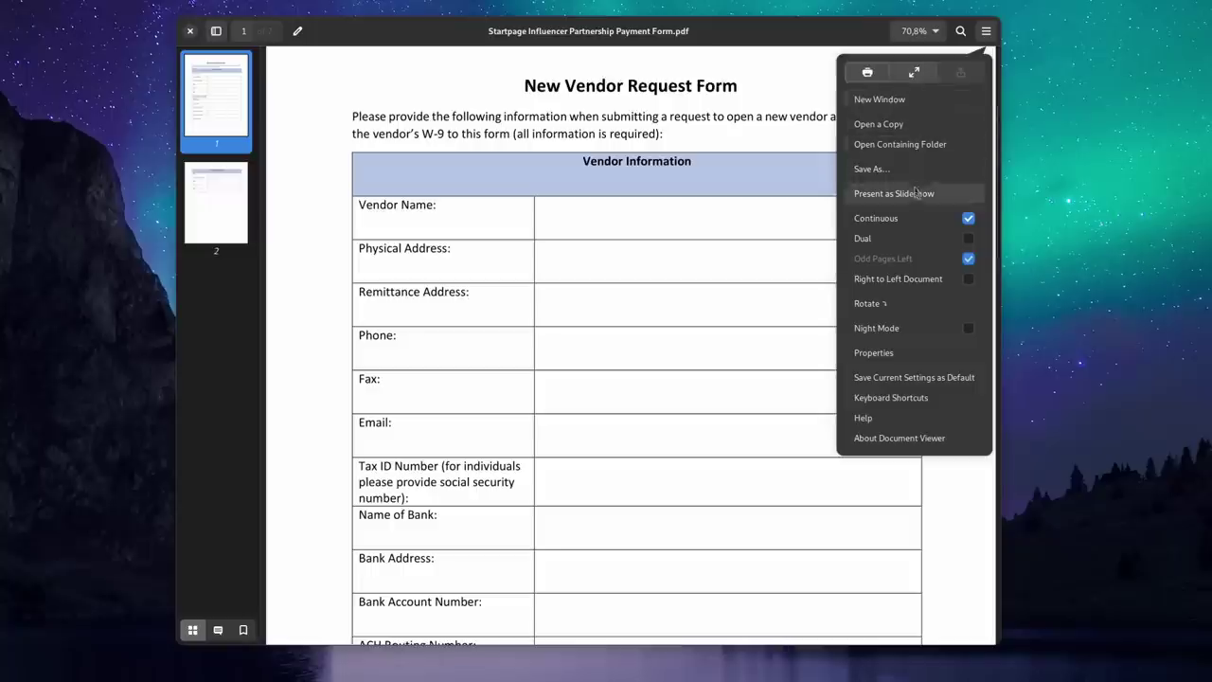
pyautogui.click(967, 240)
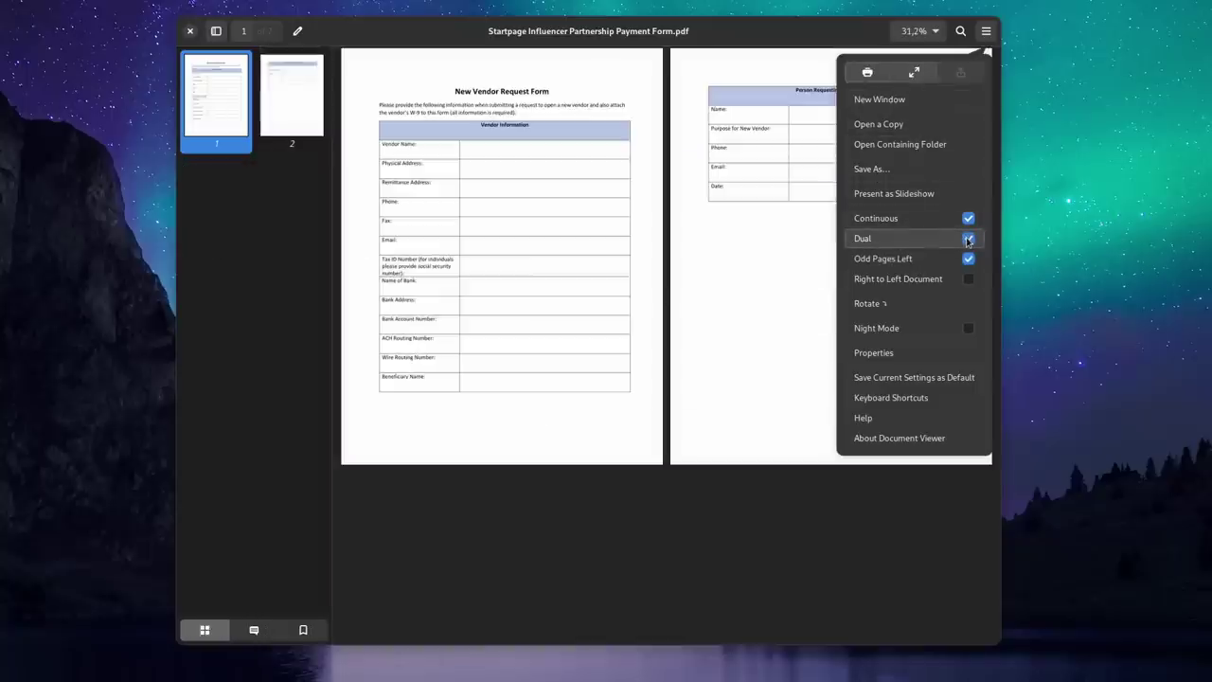
pyautogui.click(967, 239)
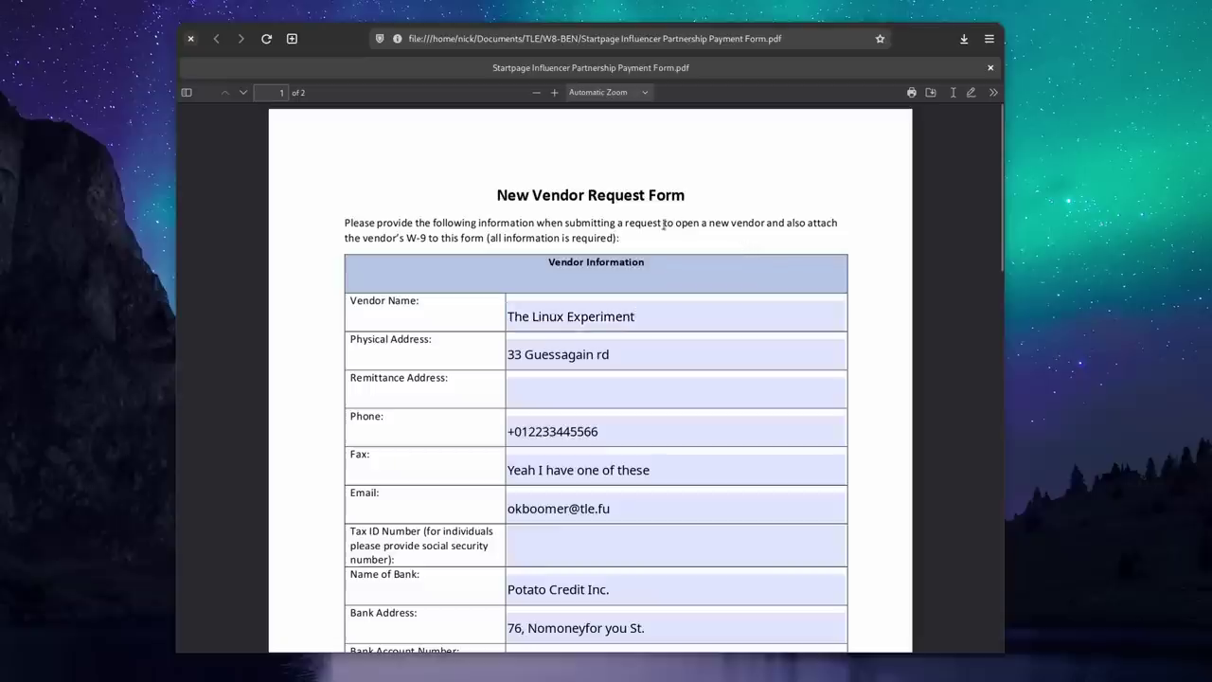
# In Firefox, inspect the filled-in vendor name, address, phone, fax and email fields of the PDF form
pyautogui.click(652, 327)
pyautogui.click(644, 355)
pyautogui.click(684, 320)
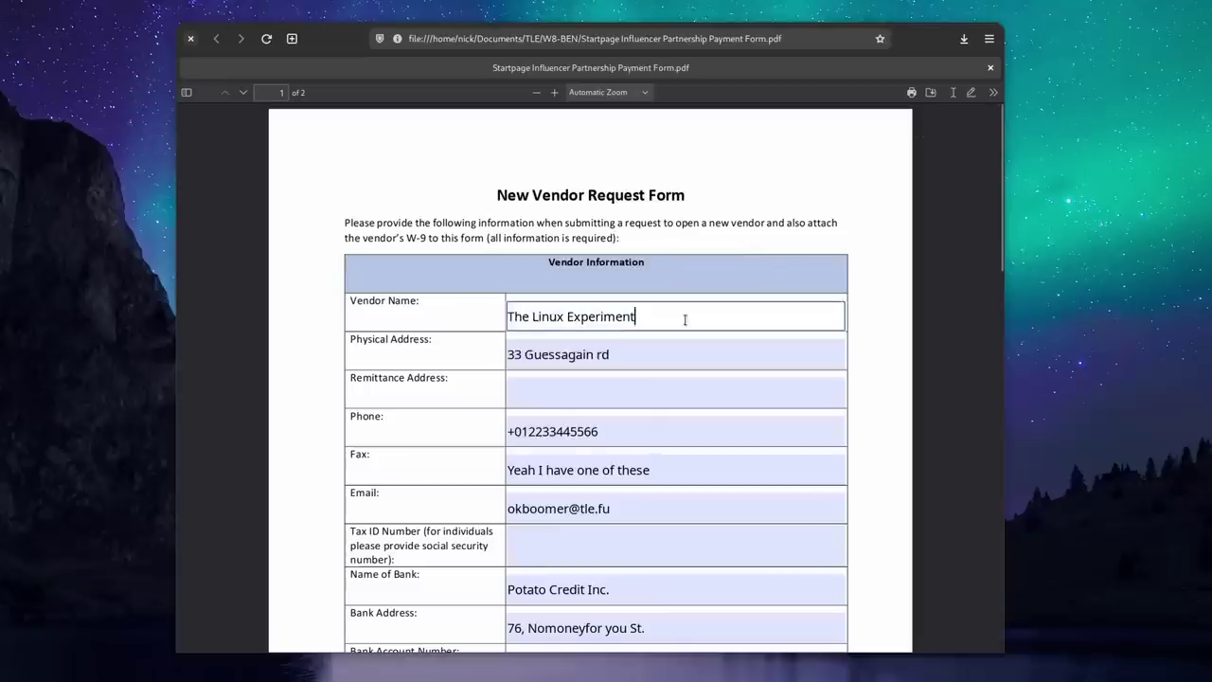
pyautogui.moveTo(599, 431); pyautogui.dragTo(536, 426)
pyautogui.moveTo(698, 480); pyautogui.dragTo(486, 479)
pyautogui.moveTo(612, 509); pyautogui.dragTo(559, 508)
pyautogui.click(662, 469)
pyautogui.scroll(-3, 843, 424)
pyautogui.scroll(-2, 843, 424)
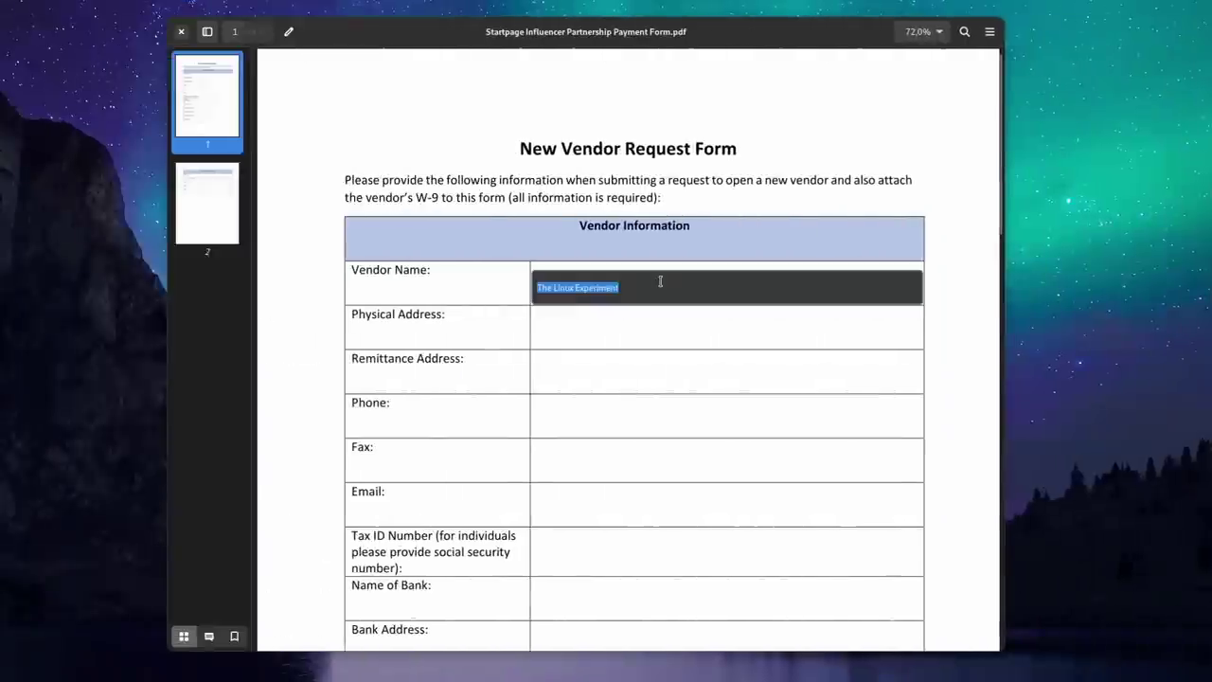
# In Document Viewer, check the contents of the form fields from vendor name down to fax
pyautogui.click(665, 328)
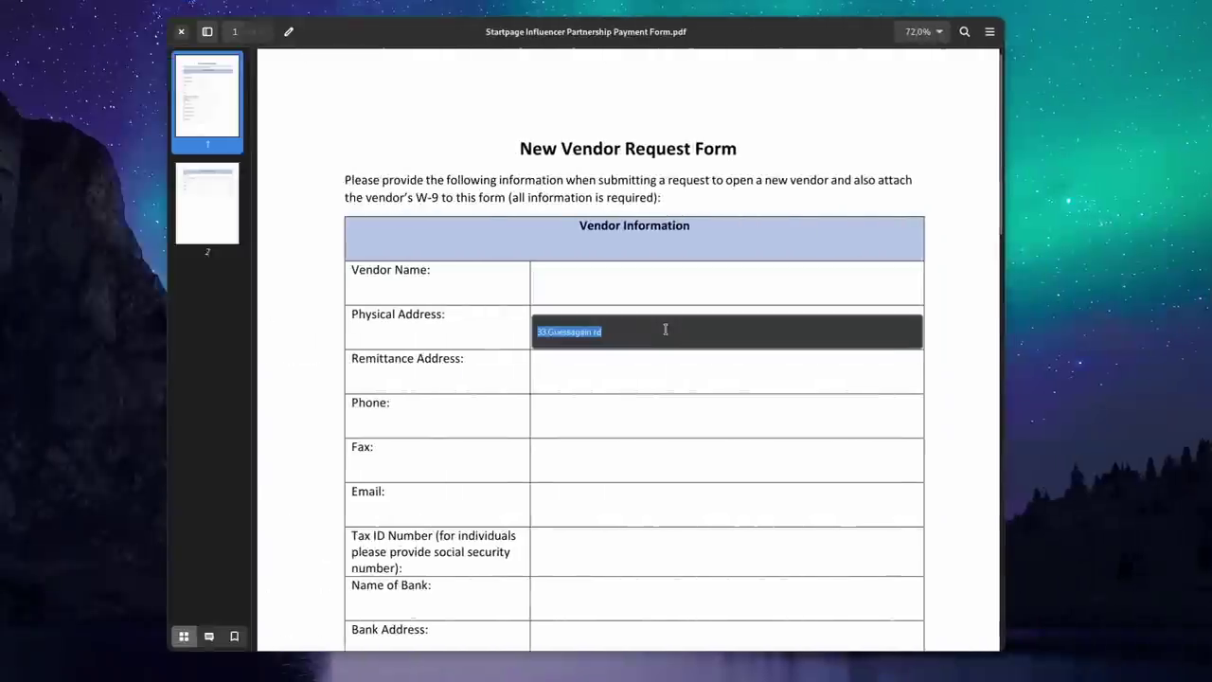
pyautogui.click(679, 378)
pyautogui.click(667, 414)
pyautogui.click(629, 458)
pyautogui.click(634, 419)
pyautogui.click(634, 367)
pyautogui.click(632, 315)
pyautogui.click(630, 279)
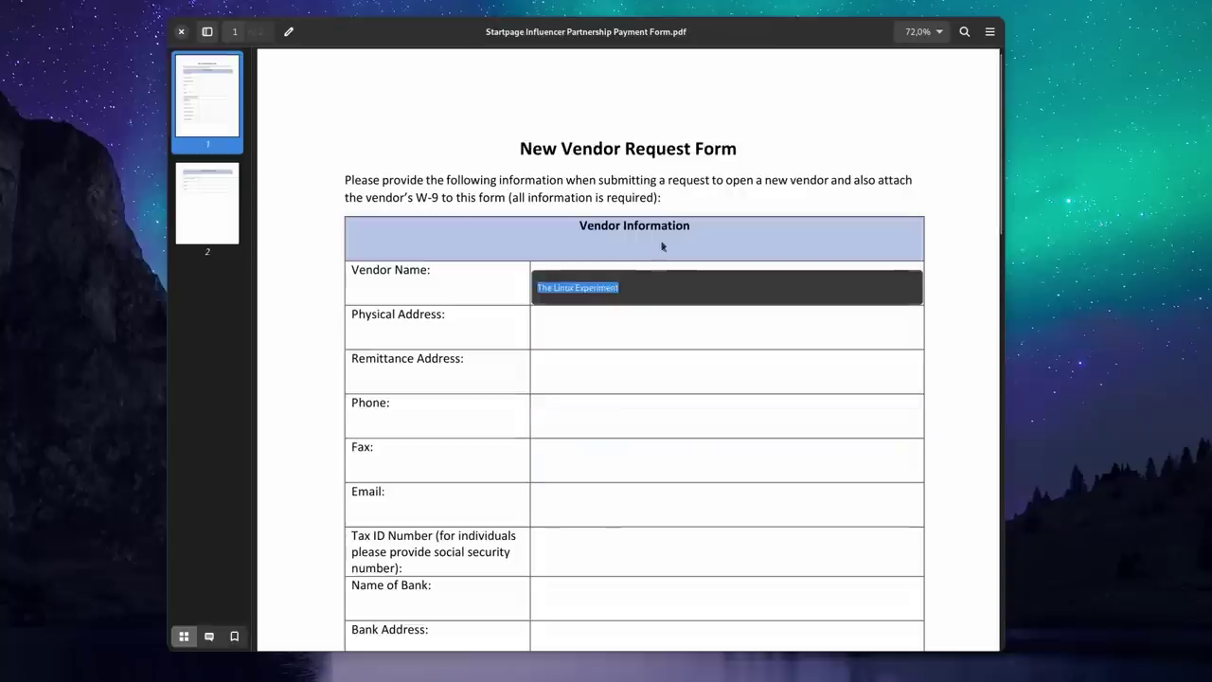
pyautogui.click(758, 169)
# View the general and font properties of the payment form PDF and close the dialog
pyautogui.click(991, 32)
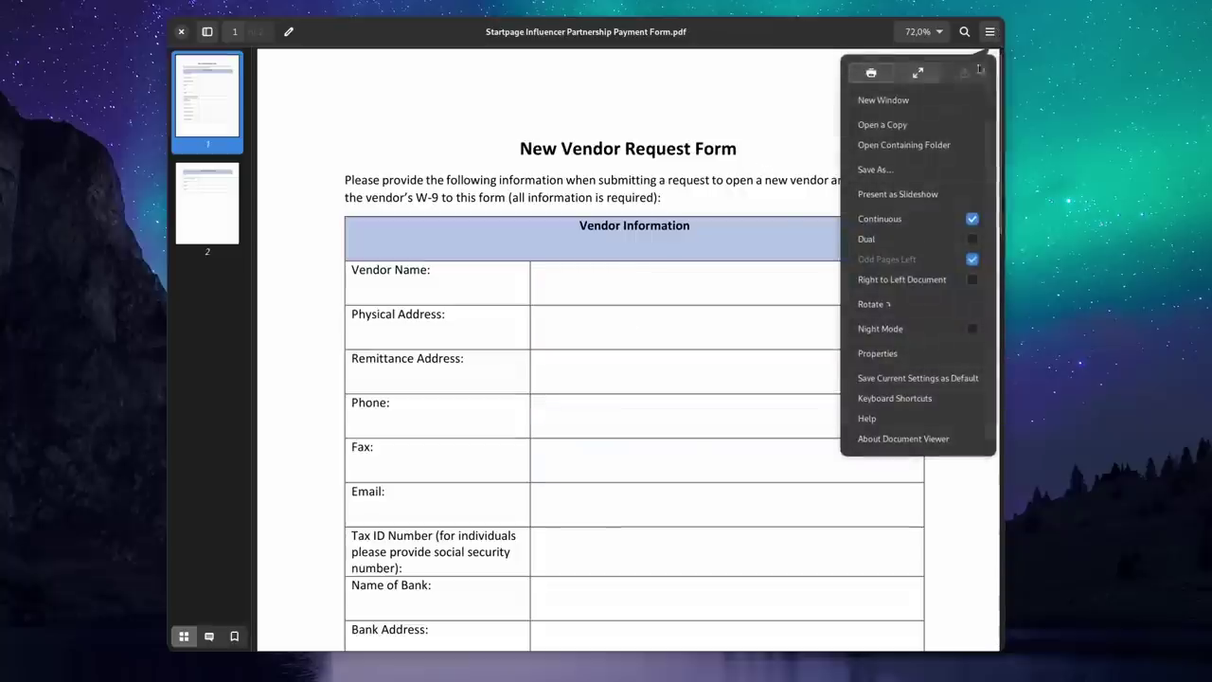
pyautogui.click(907, 354)
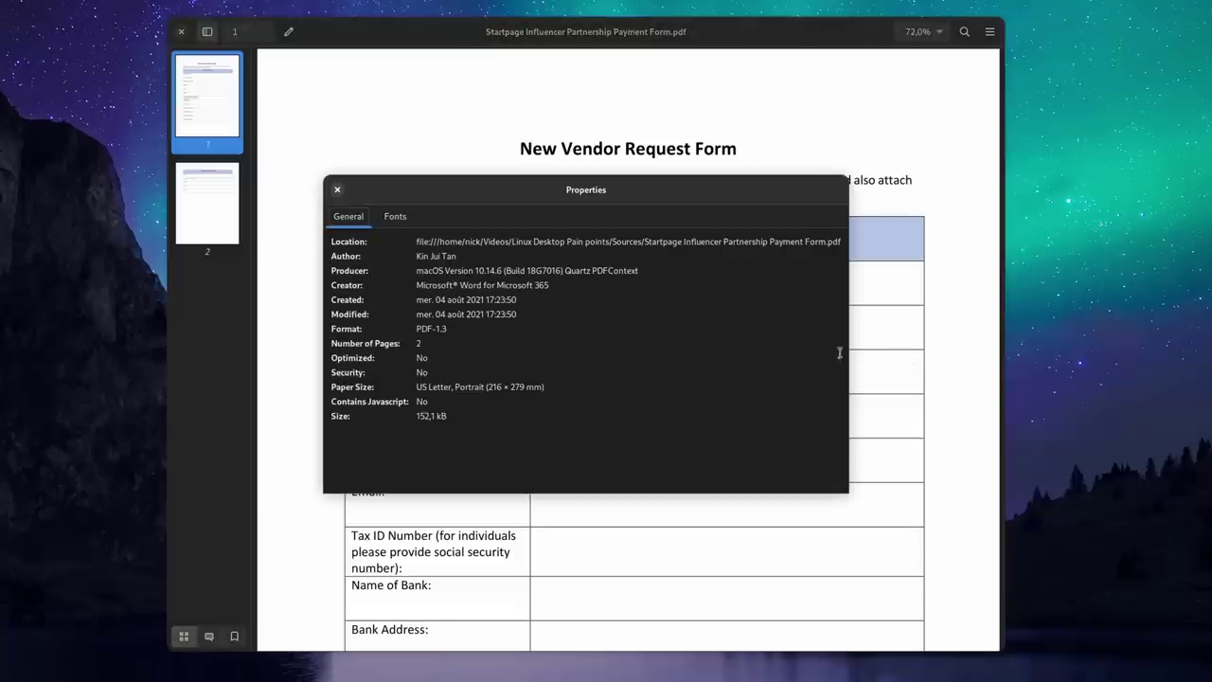
pyautogui.click(395, 216)
pyautogui.click(349, 216)
pyautogui.click(335, 190)
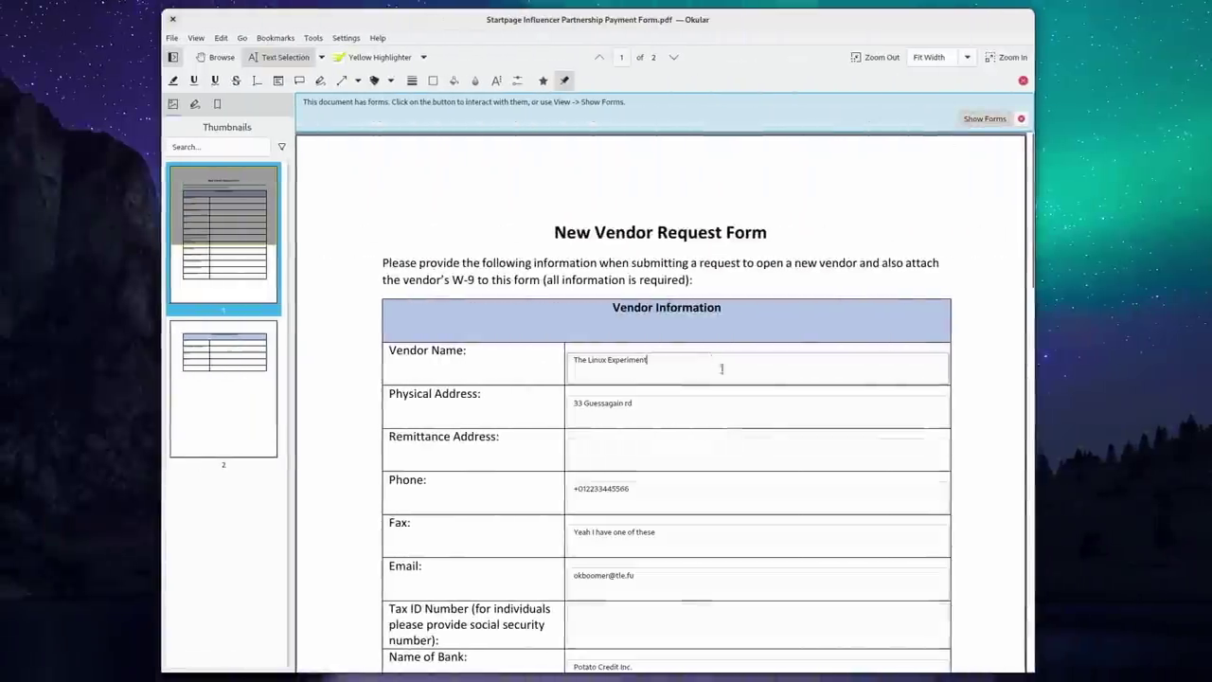
# In Okular, review the filled-in form fields on both pages of the PDF
pyautogui.scroll(-10, 719, 369)
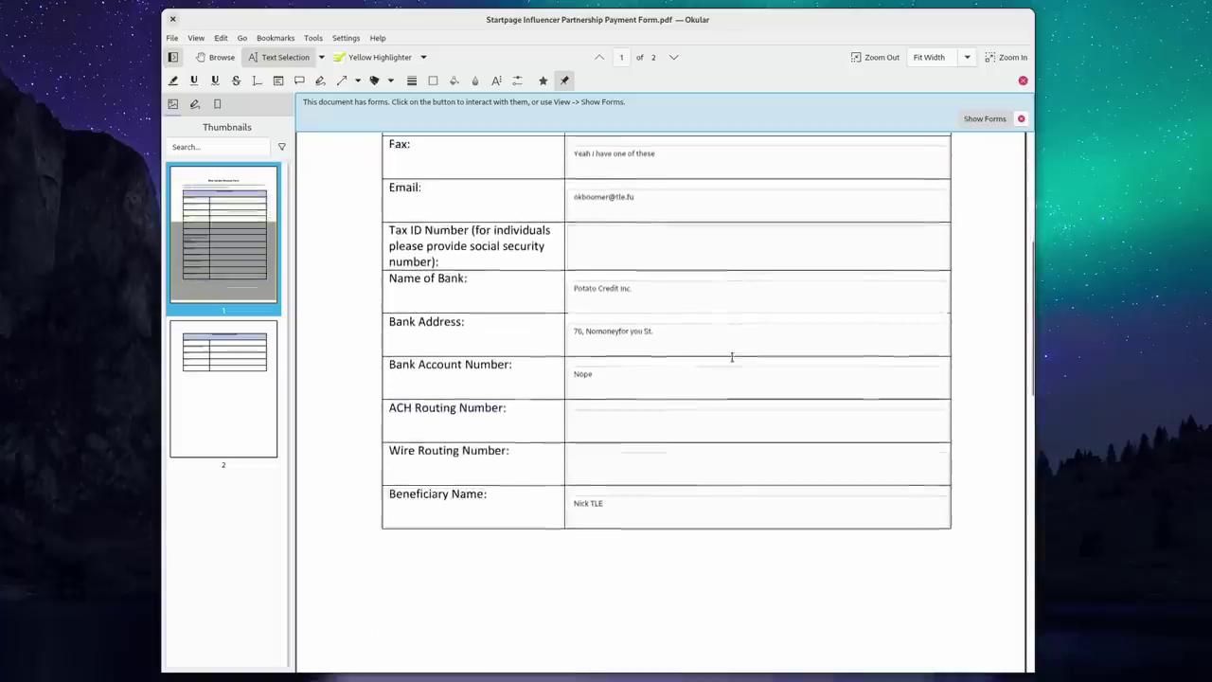
pyautogui.scroll(-10, 732, 357)
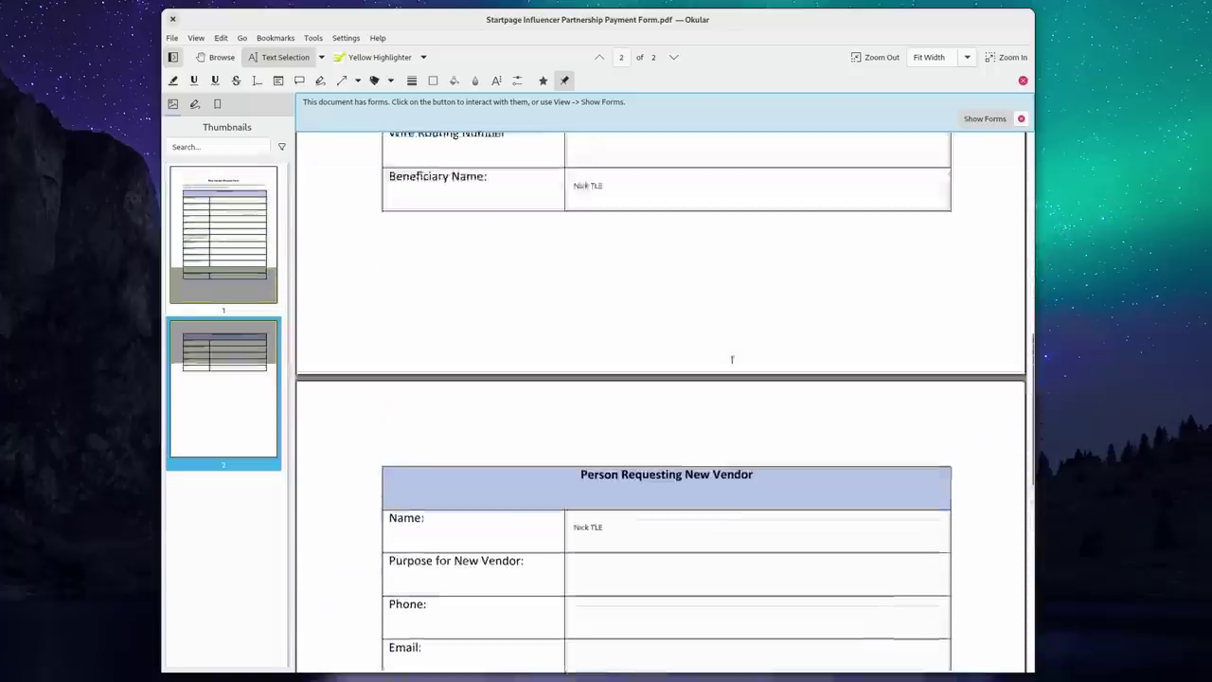
pyautogui.scroll(15, 732, 357)
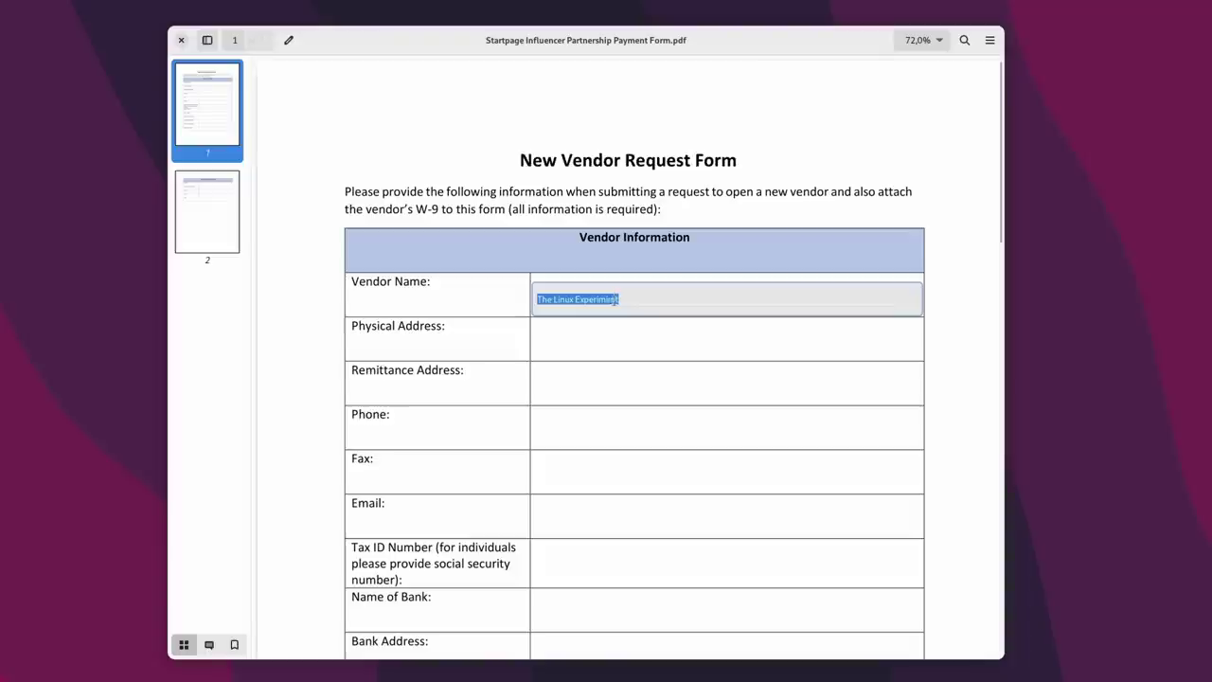
# In Document Viewer, examine the form's second page and the document options for a way to sign it
pyautogui.scroll(-15, 614, 306)
pyautogui.scroll(1, 722, 380)
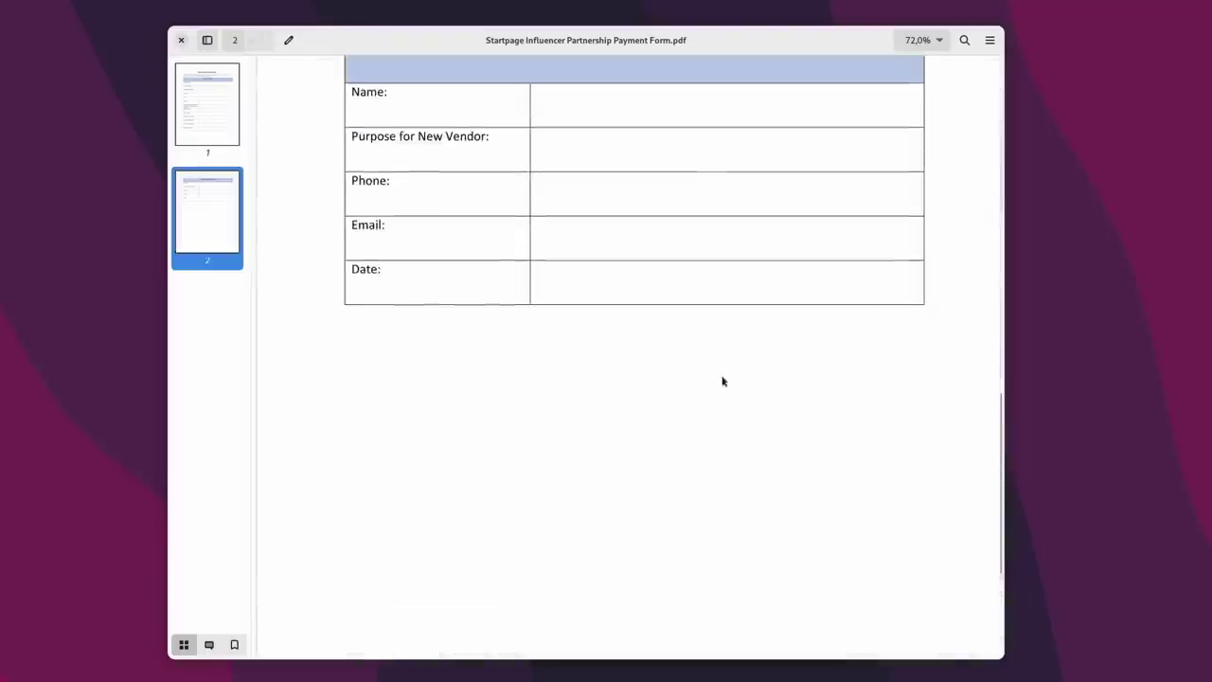
pyautogui.moveTo(722, 380); pyautogui.dragTo(683, 395)
pyautogui.click(989, 39)
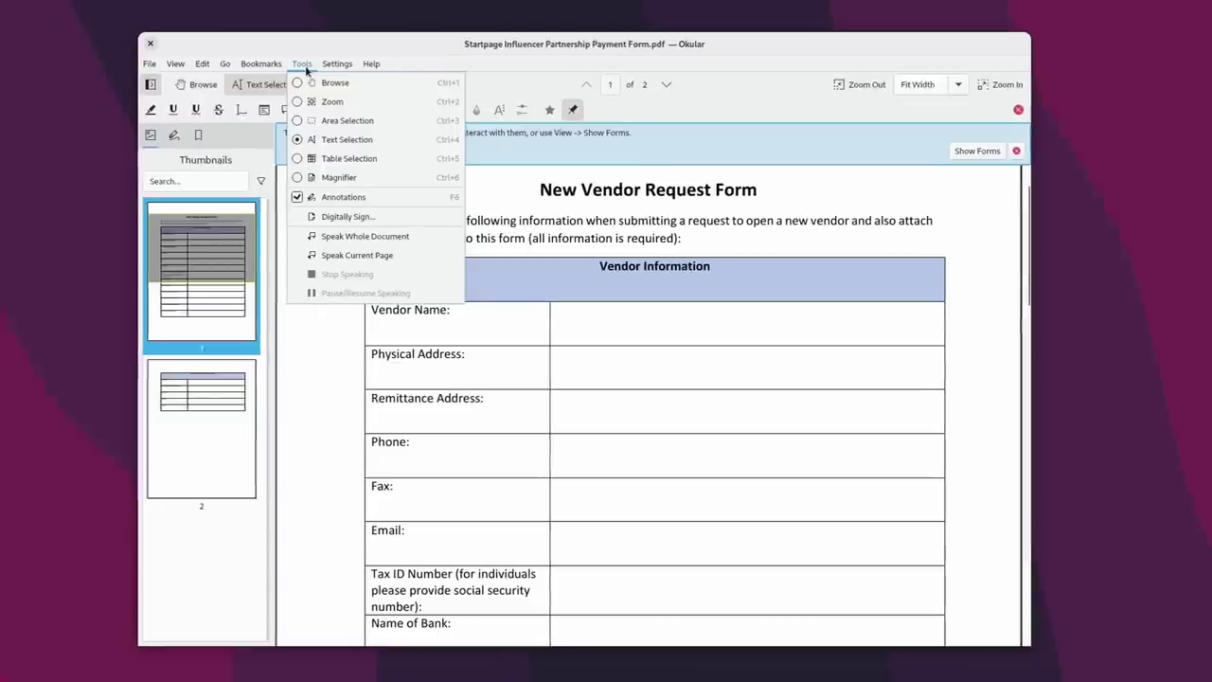
# Try to digitally sign the form in Okular and open the manual section on Adding Digital Signatures
pyautogui.click(369, 220)
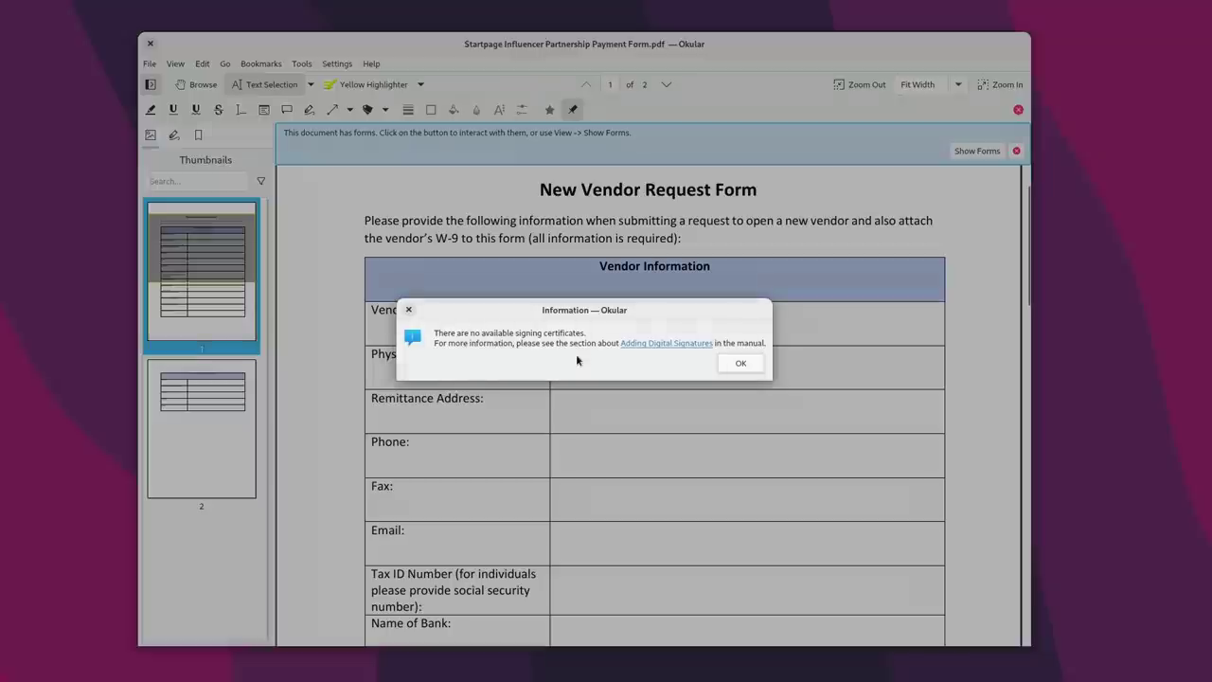
pyautogui.click(666, 344)
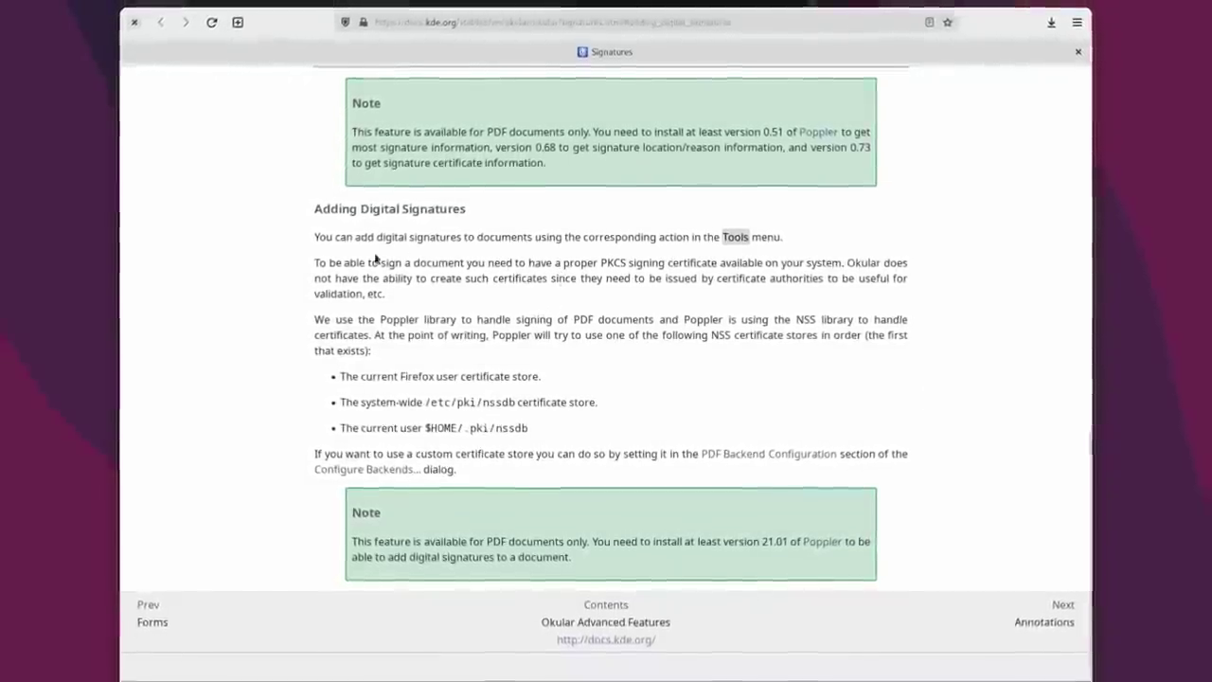
# Read the manual's requirements for a PKCS signing certificate, the Poppler certificate stores and a custom certificate store
pyautogui.moveTo(564, 262); pyautogui.dragTo(806, 272)
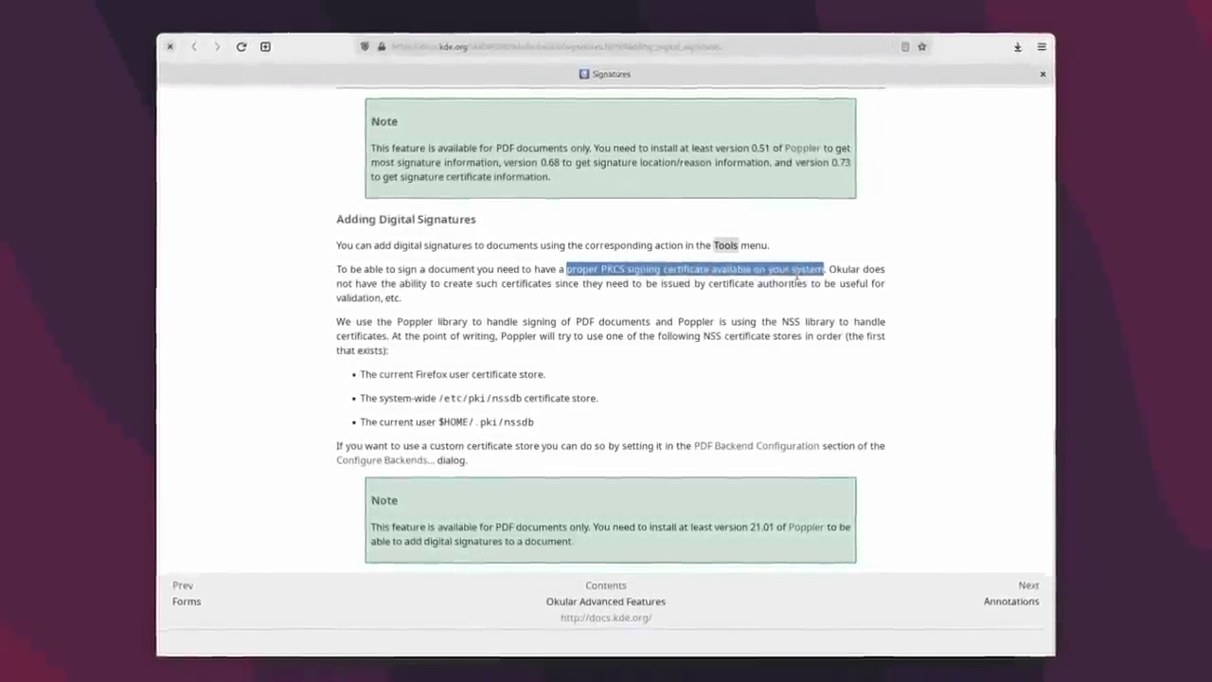
pyautogui.click(469, 314)
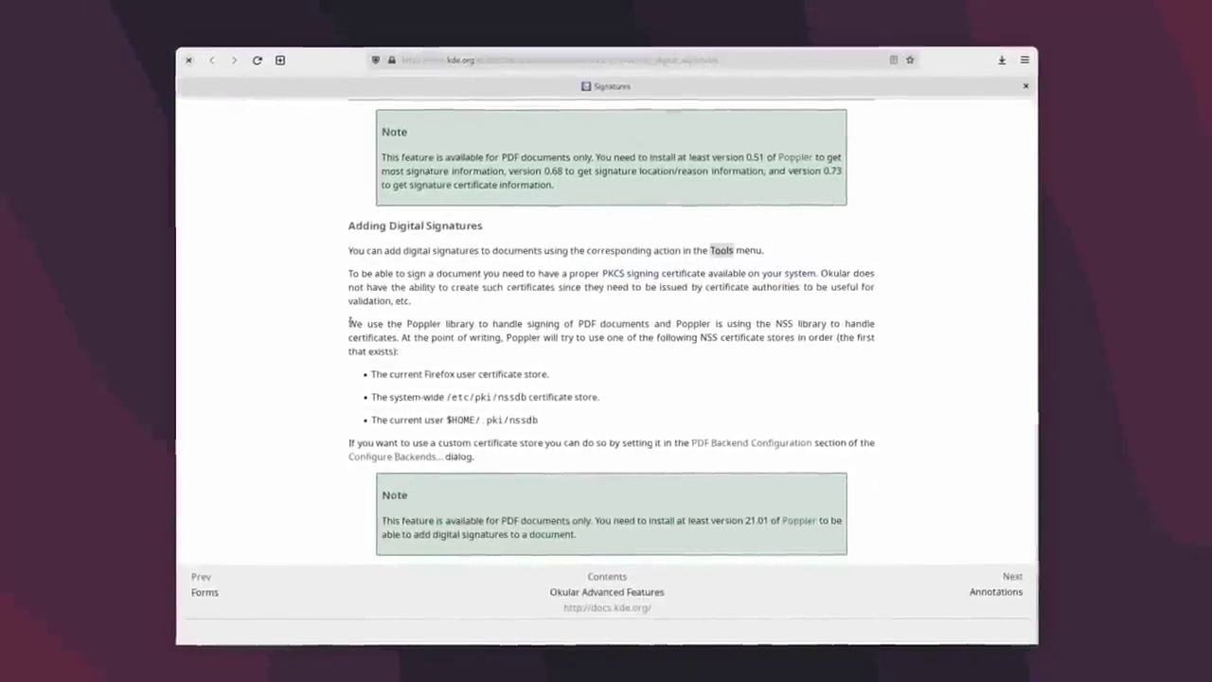
pyautogui.moveTo(342, 322); pyautogui.dragTo(407, 354)
pyautogui.click(607, 435)
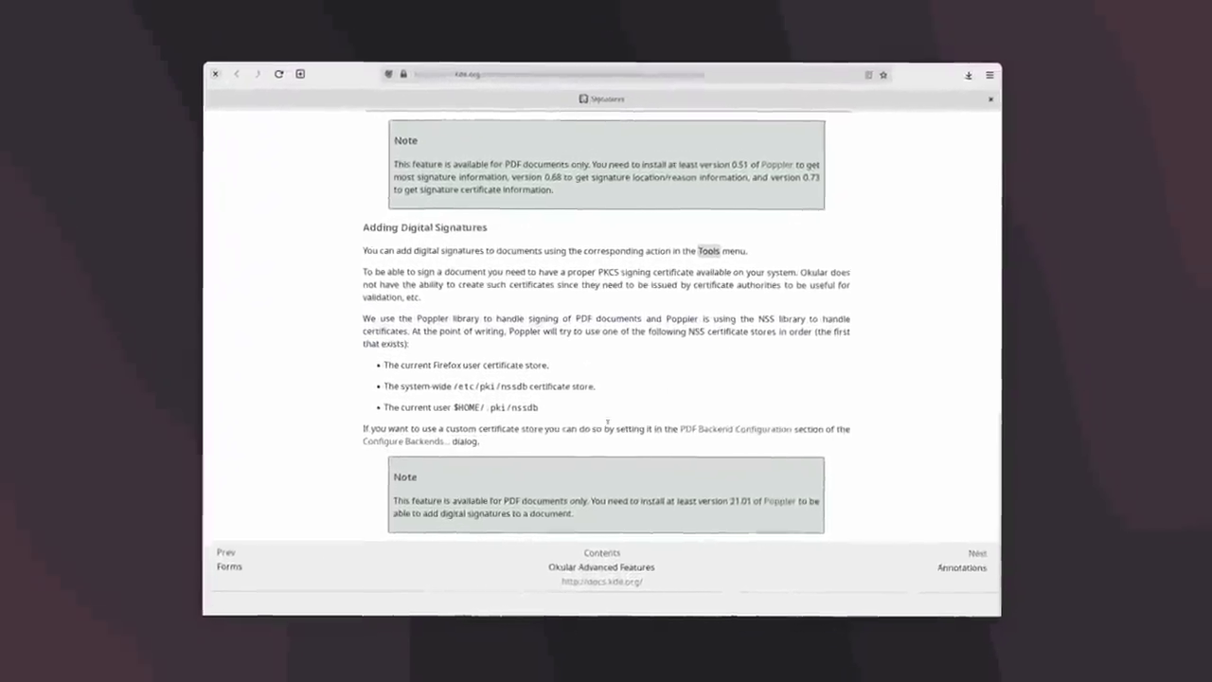
pyautogui.moveTo(363, 428); pyautogui.dragTo(852, 430)
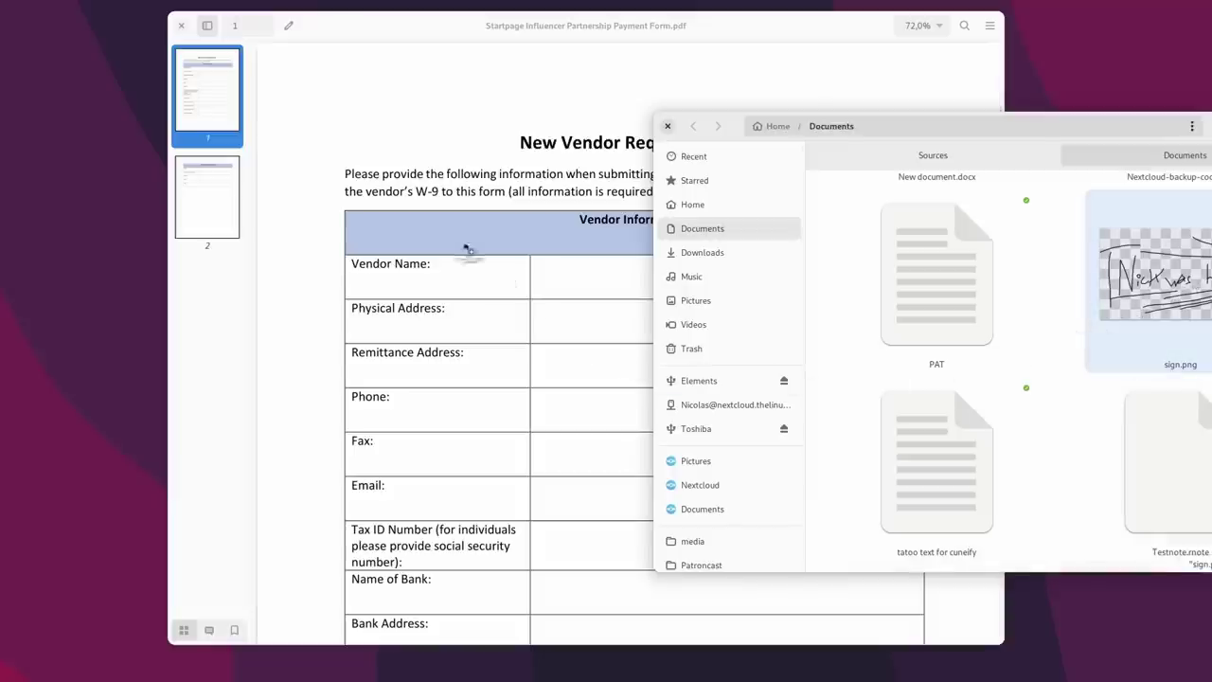
# Try to place the sign.png signature on the form in Document Viewer and on its second page in Okular
pyautogui.moveTo(433, 201); pyautogui.dragTo(436, 205)
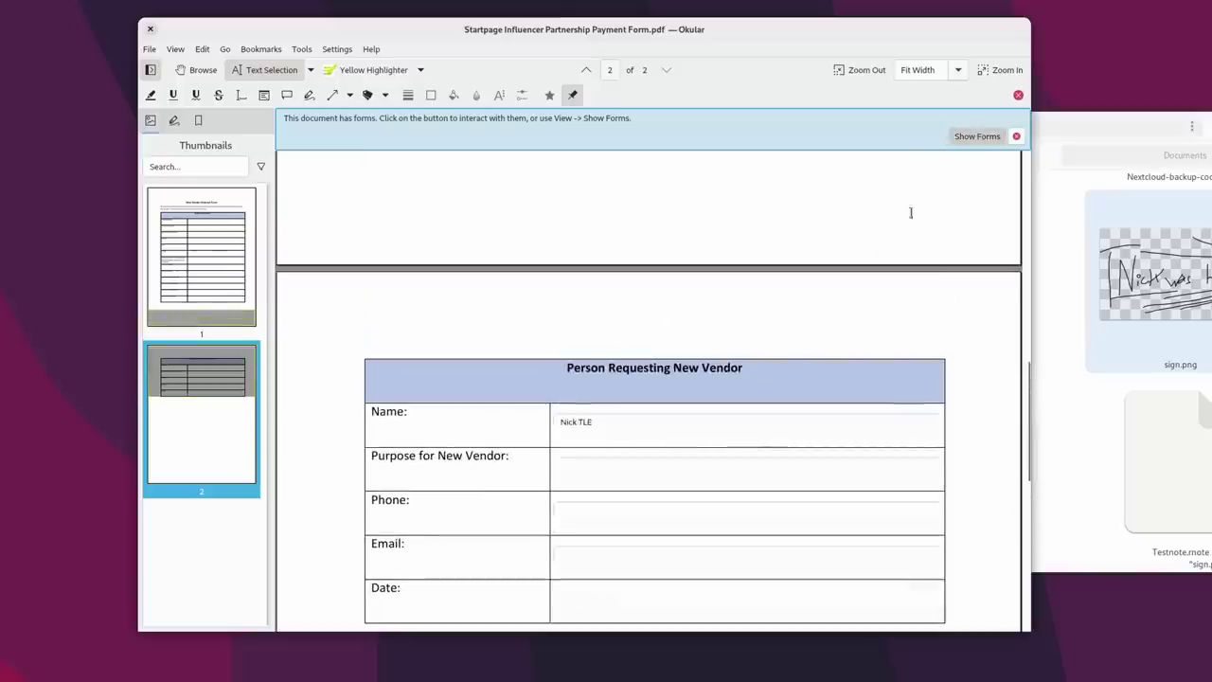
pyautogui.scroll(-2, 561, 378)
pyautogui.scroll(-1, 561, 378)
pyautogui.hotkey('alt', 'Tab')
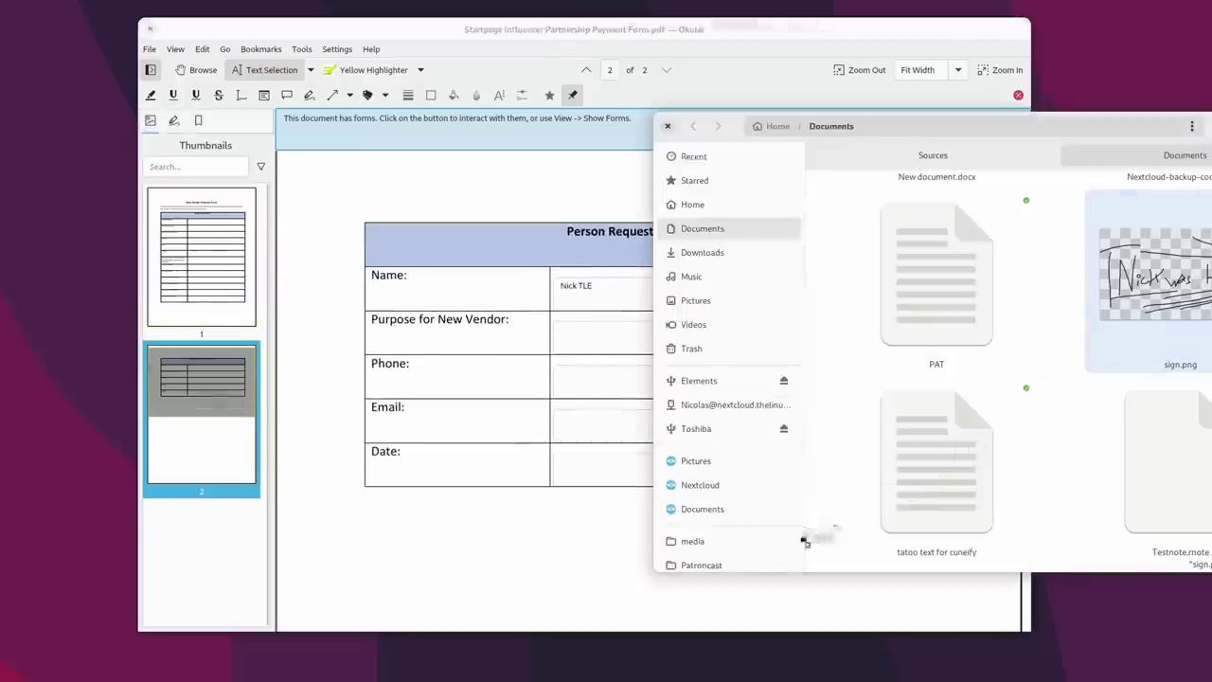
pyautogui.moveTo(509, 559); pyautogui.dragTo(510, 559)
pyautogui.click(422, 361)
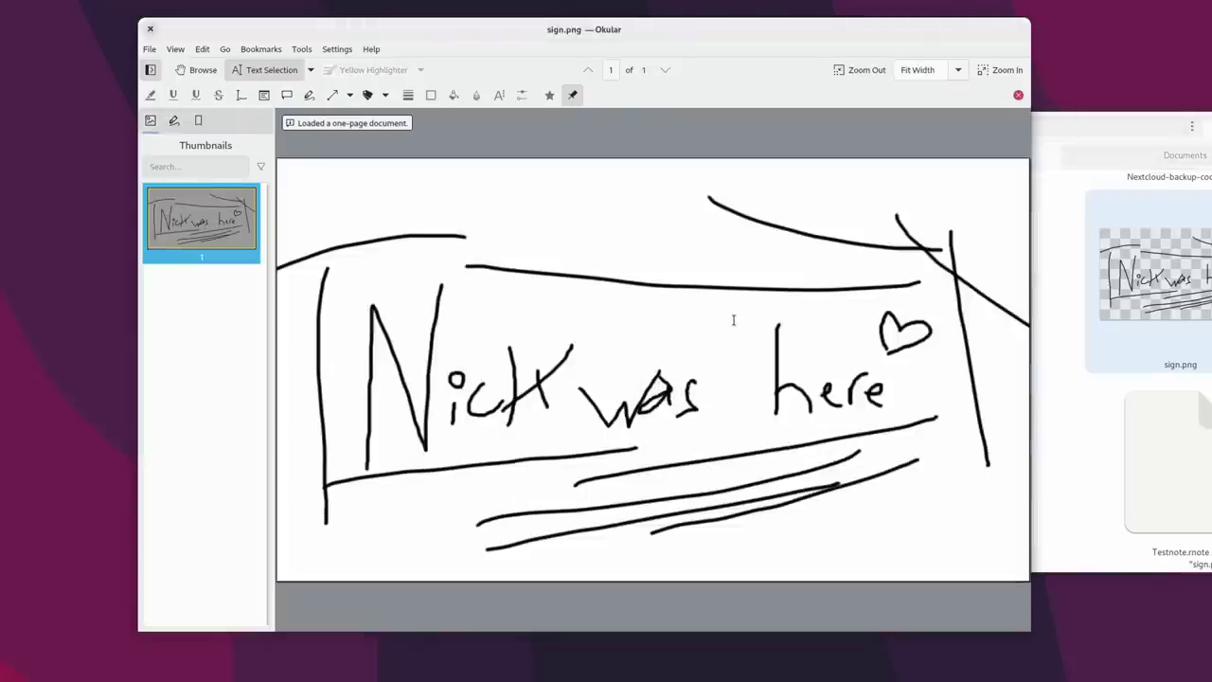
# Zoom sign.png out to 50% in Okular and look through the available file commands
pyautogui.hotkey('ctrl', '-')
pyautogui.moveTo(371, 48); pyautogui.dragTo(343, 43)
pyautogui.click(130, 55)
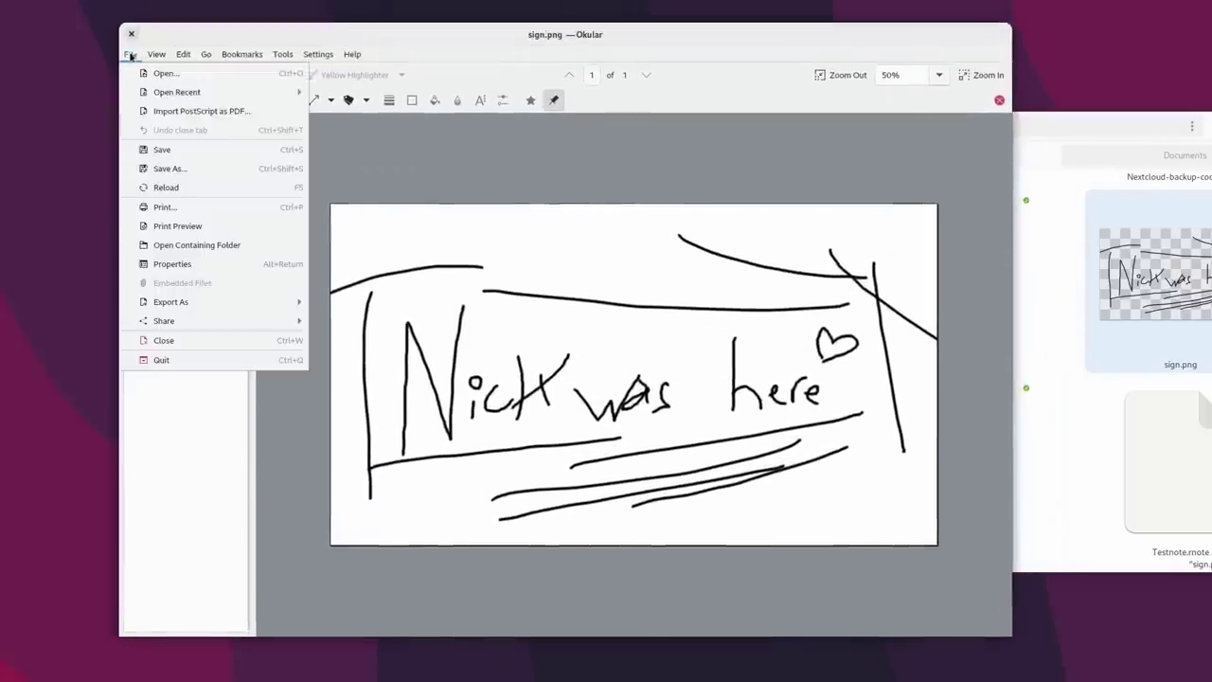
pyautogui.click(211, 30)
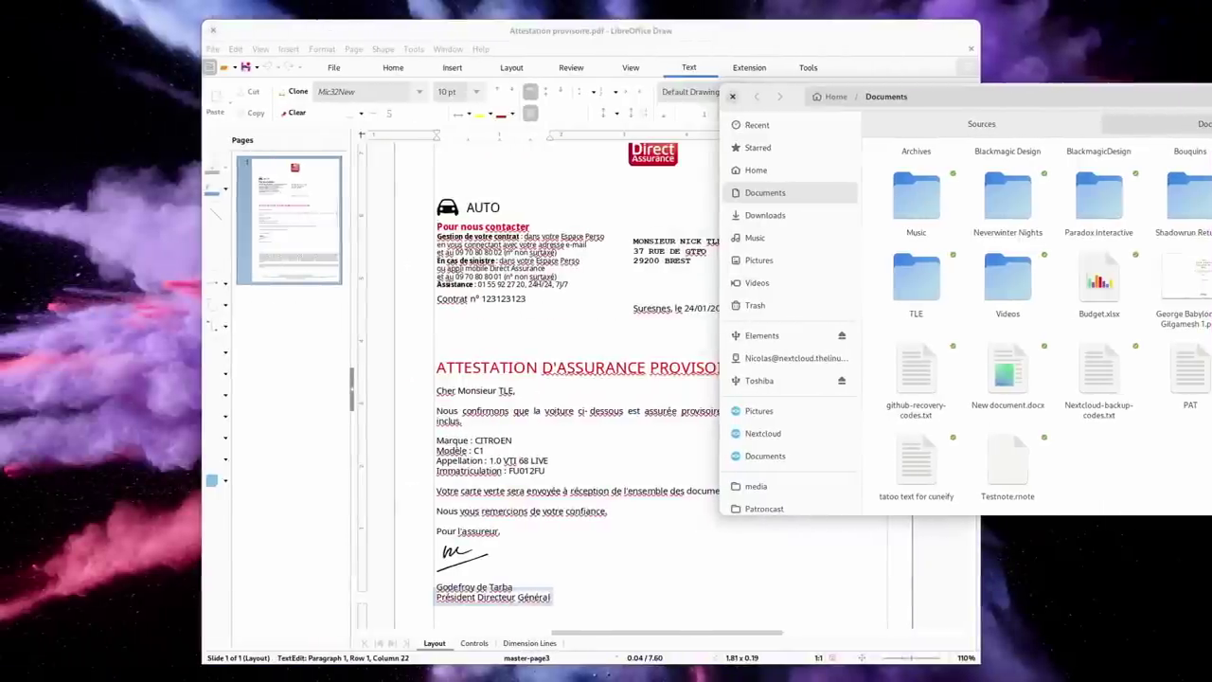
# In LibreOffice Draw, insert sign.png from the Documents folder into Attestation provisoire.pdf and shrink it to fit opposite the existing signature
pyautogui.moveTo(1132, 440)
pyautogui.mouseDown()
pyautogui.moveTo(575, 389)
pyautogui.moveTo(295, 386)
pyautogui.mouseUp()
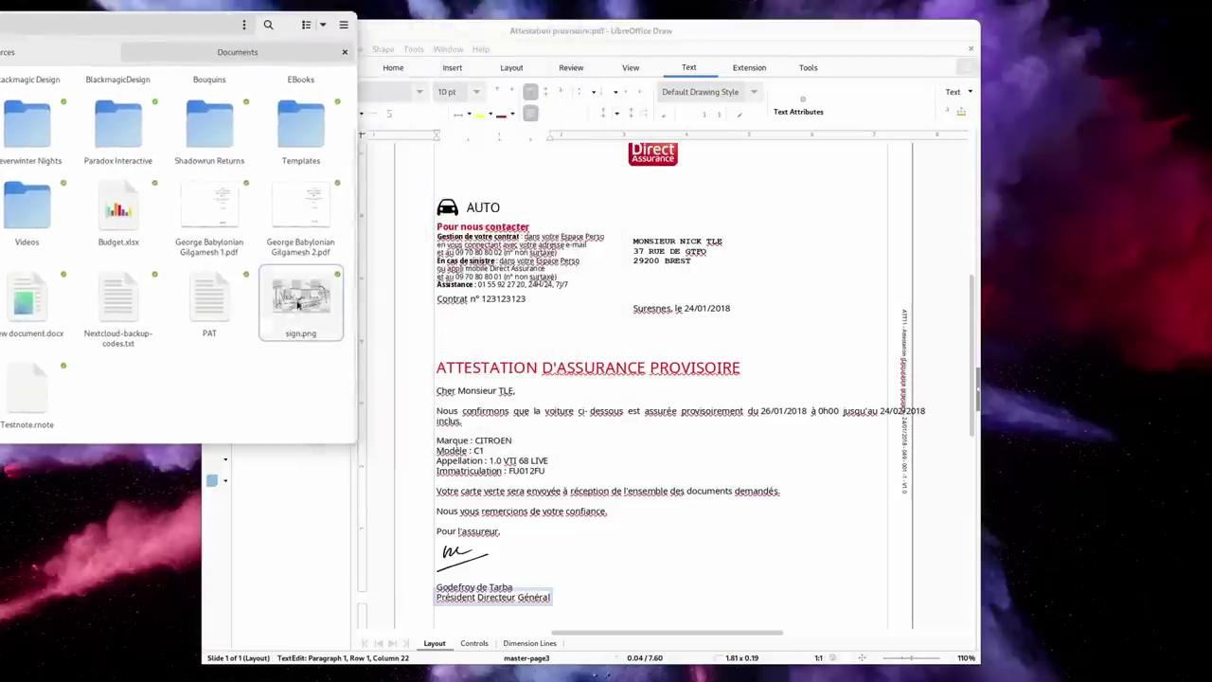
pyautogui.moveTo(299, 304); pyautogui.dragTo(583, 516)
pyautogui.moveTo(715, 537); pyautogui.dragTo(717, 536)
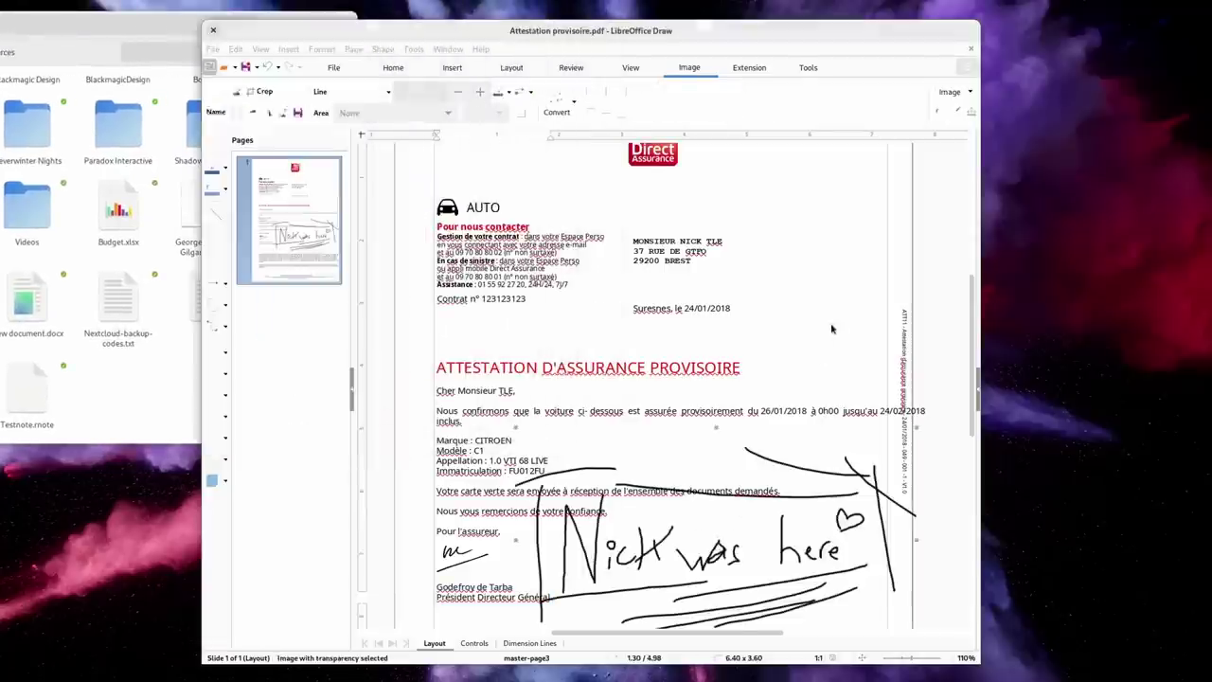
pyautogui.click(786, 494)
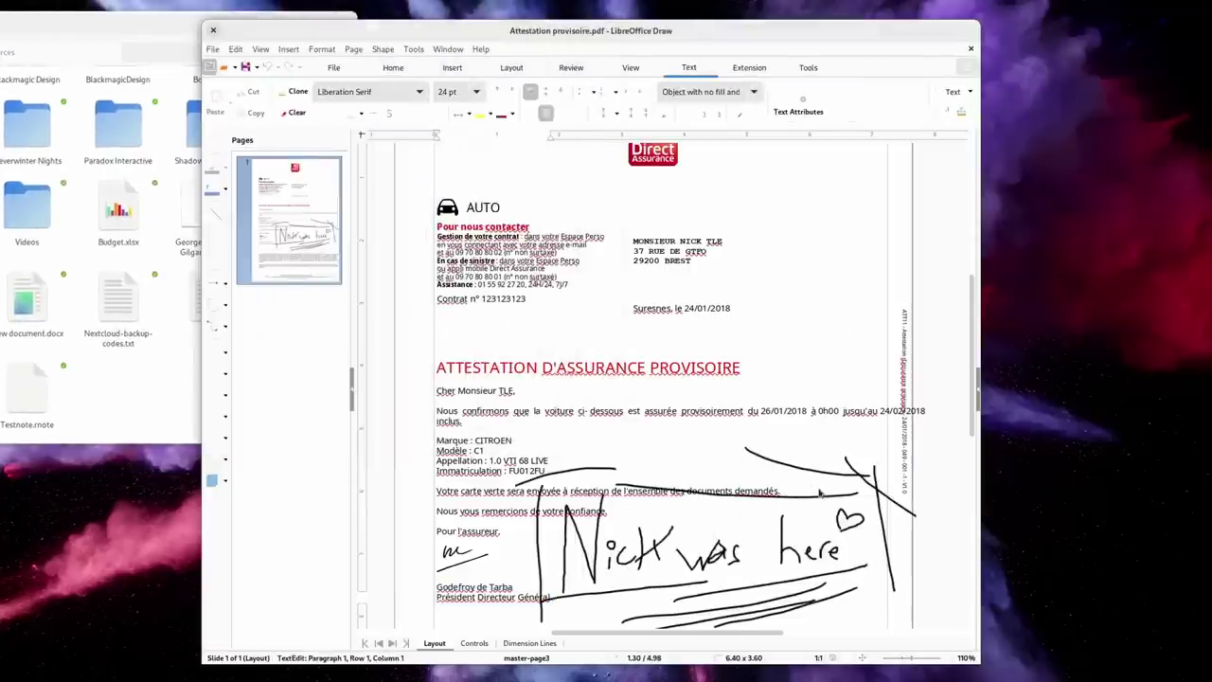
pyautogui.click(810, 495)
pyautogui.moveTo(911, 428); pyautogui.dragTo(781, 550)
pyautogui.click(834, 485)
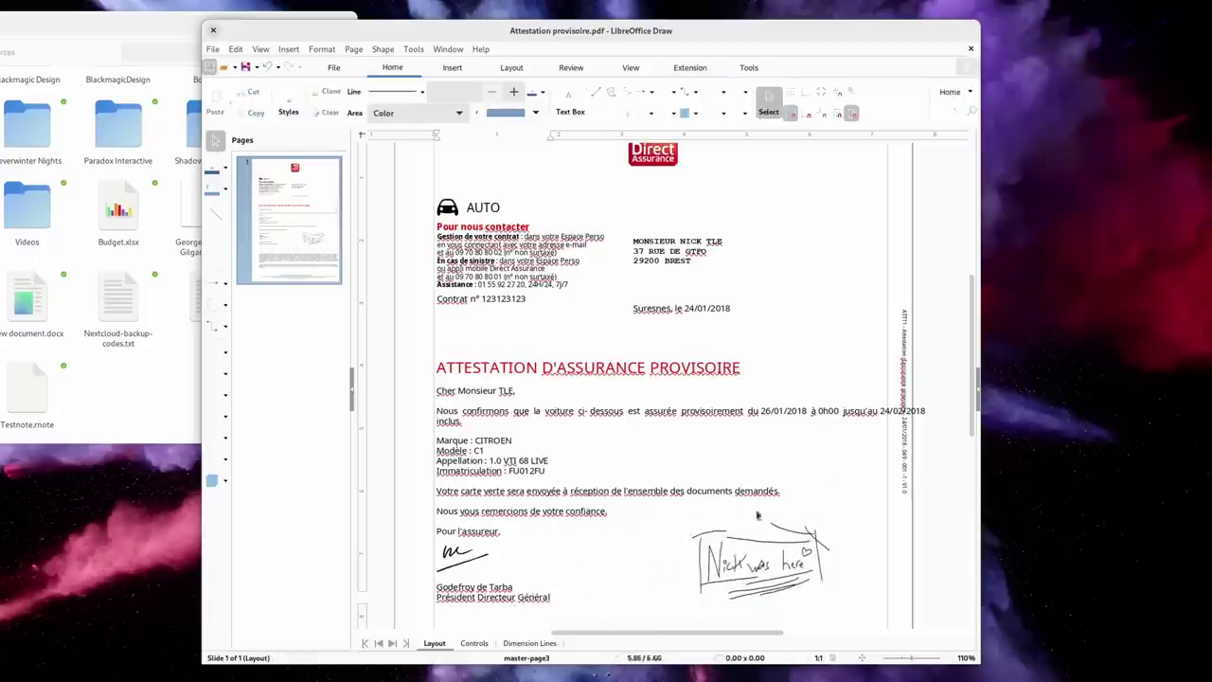
# Examine how the paragraph starting with "Nous confirmons" can be selected and edited as text across its two lines
pyautogui.click(872, 410)
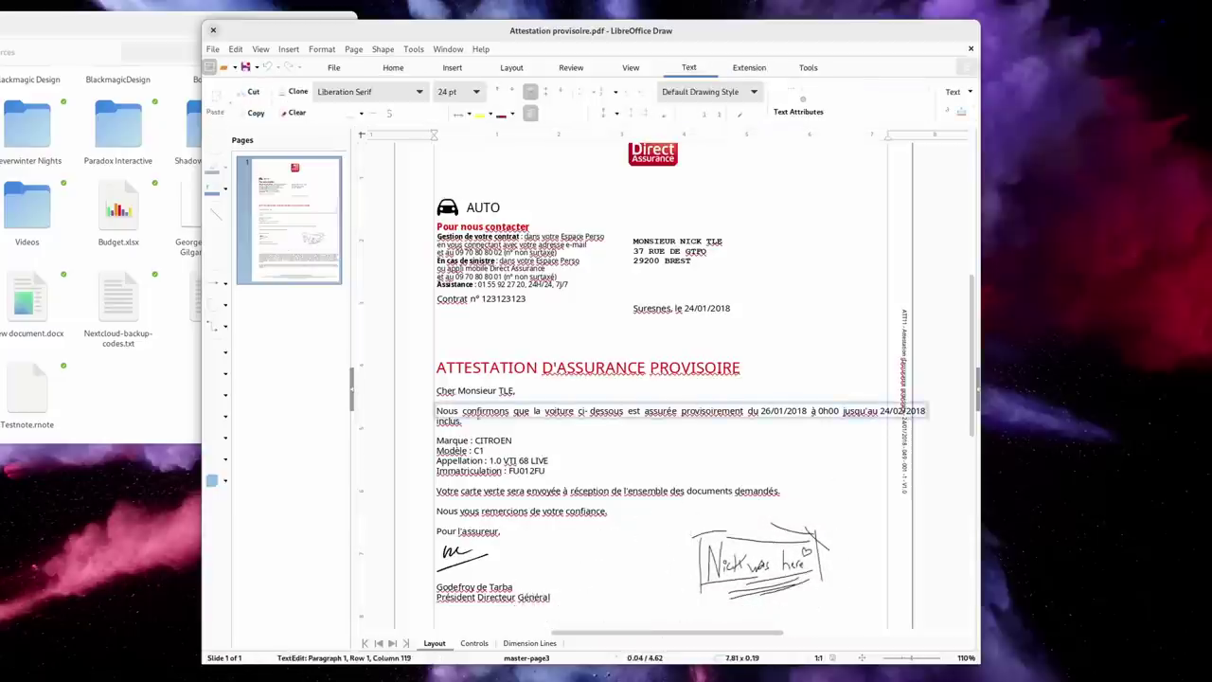
pyautogui.tripleClick(461, 410)
pyautogui.click(461, 421)
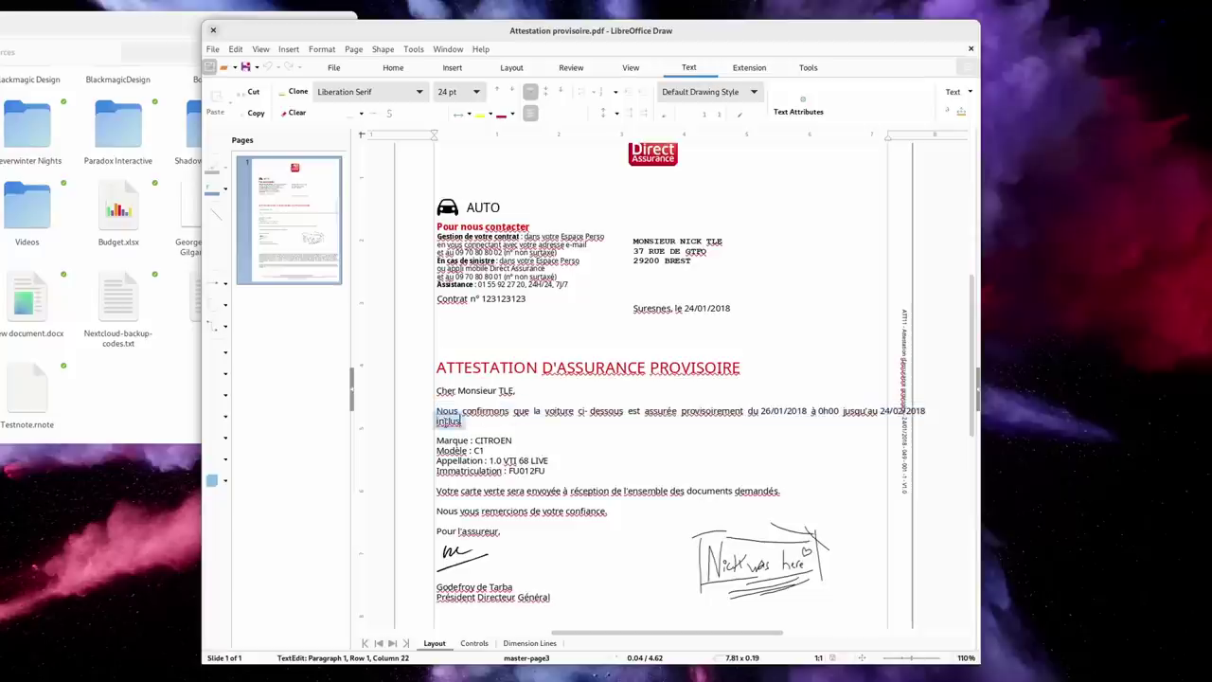
pyautogui.click(535, 434)
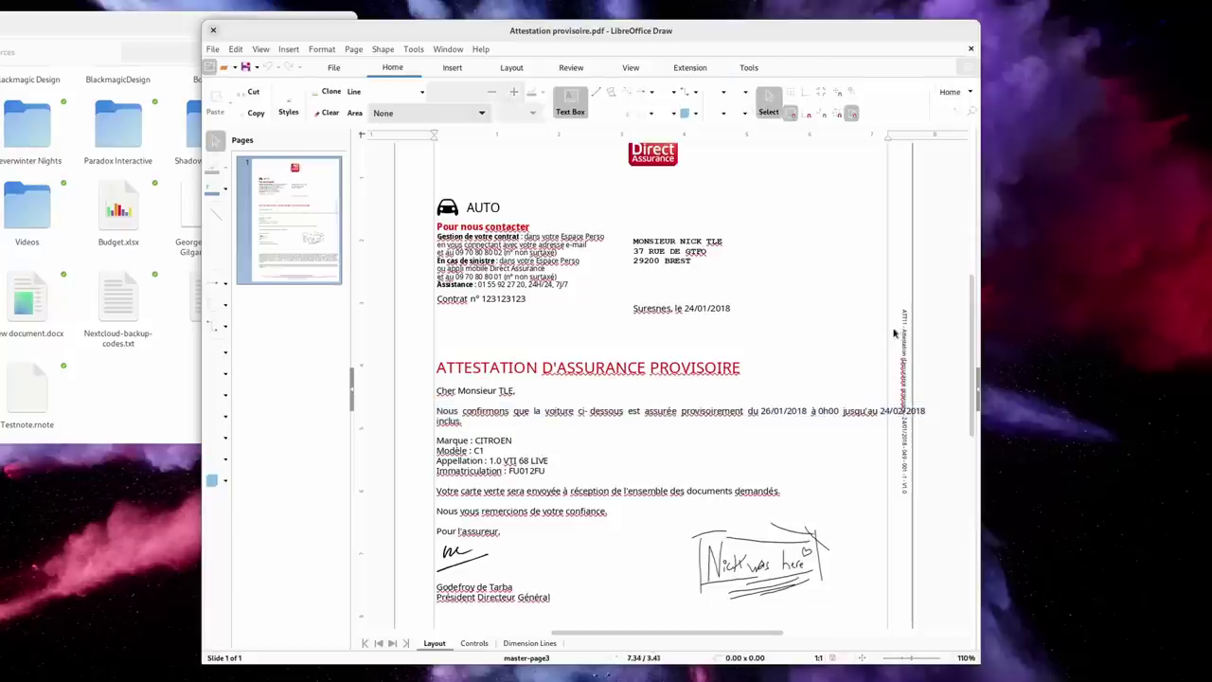
pyautogui.scroll(-2, 894, 332)
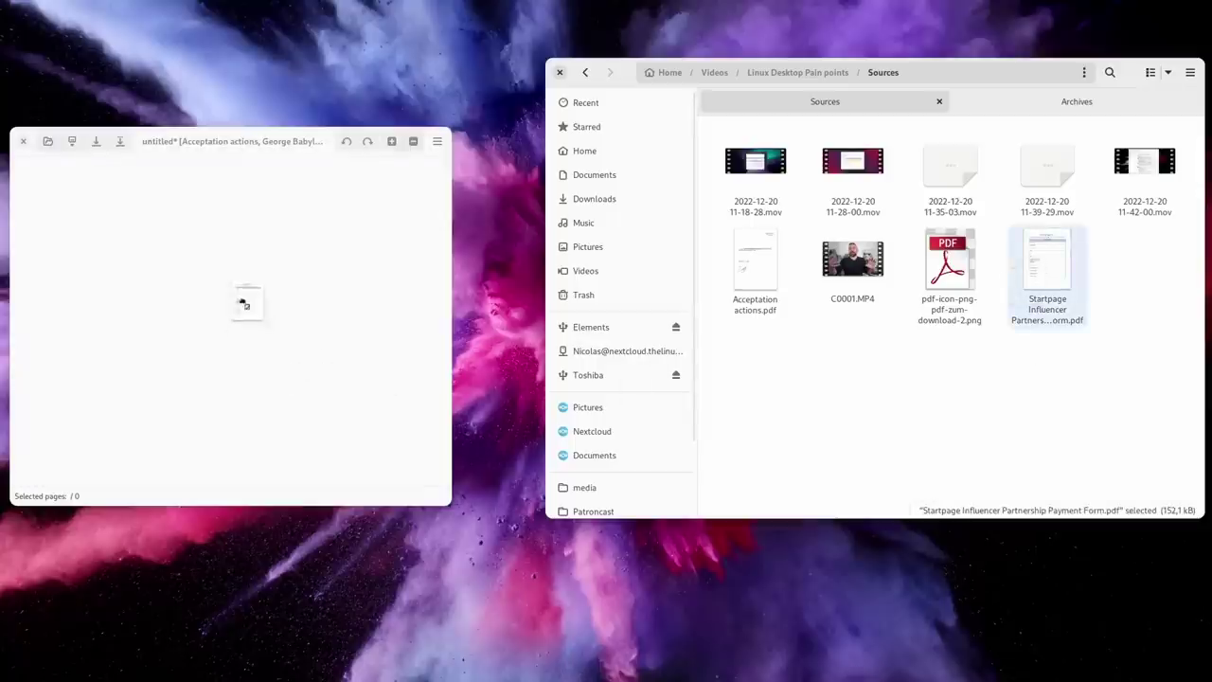
# Switch to PDF Arranger and add Startpage Influencer Partnership Payment Form.pdf followed by Acceptation actions.pdf
pyautogui.moveTo(243, 303); pyautogui.dragTo(227, 289)
pyautogui.click(219, 303)
pyautogui.click(121, 277)
pyautogui.click(231, 268)
pyautogui.moveTo(785, 259); pyautogui.dragTo(355, 268)
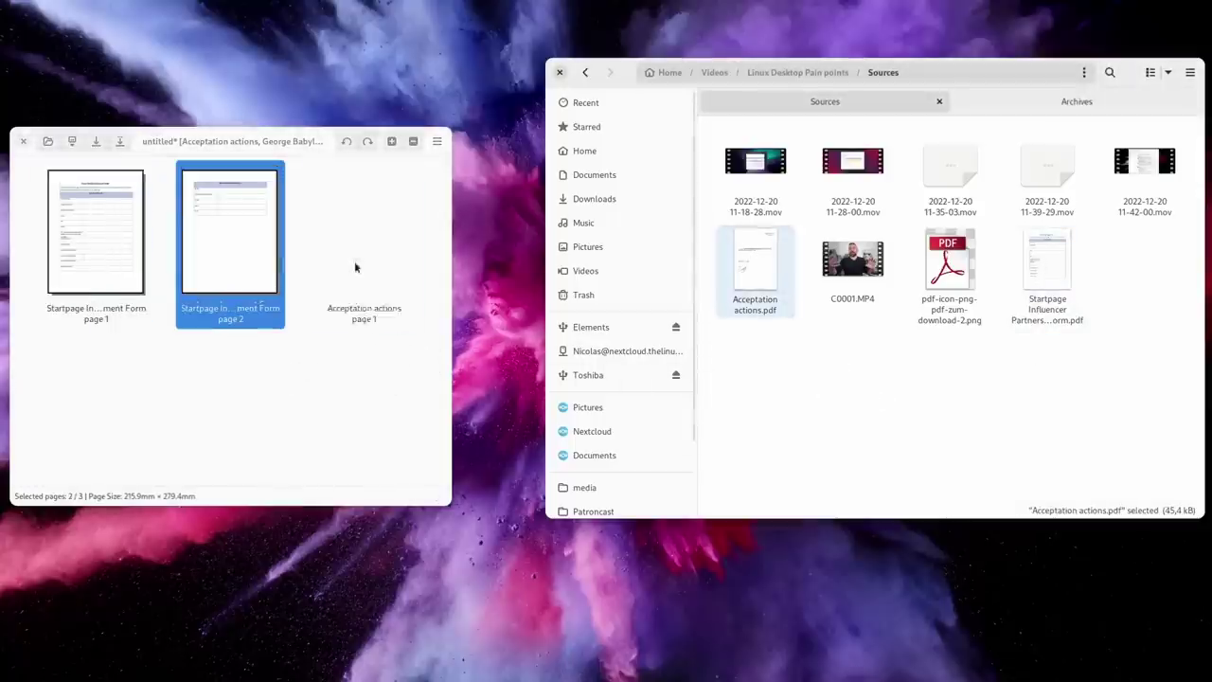
pyautogui.click(365, 292)
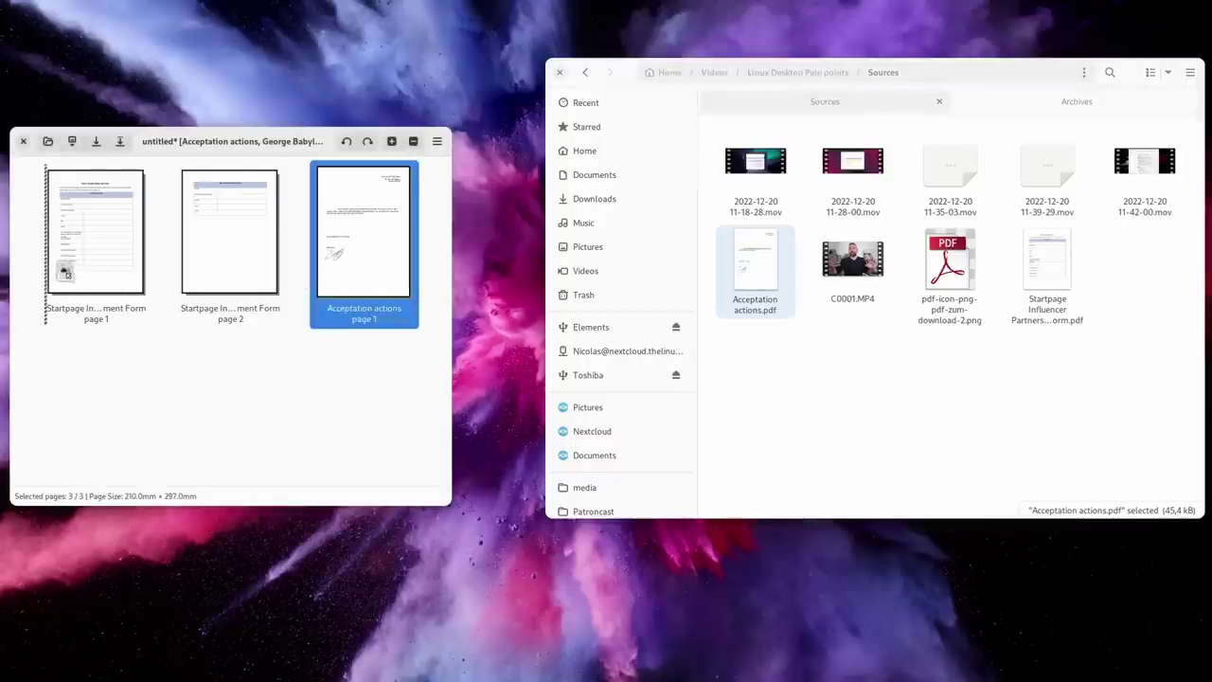
# Reorder the pages so Acceptation actions page 1 comes first and the payment form's page 1 comes last
pyautogui.moveTo(65, 273); pyautogui.dragTo(66, 274)
pyautogui.click(244, 271)
pyautogui.click(373, 278)
pyautogui.click(233, 277)
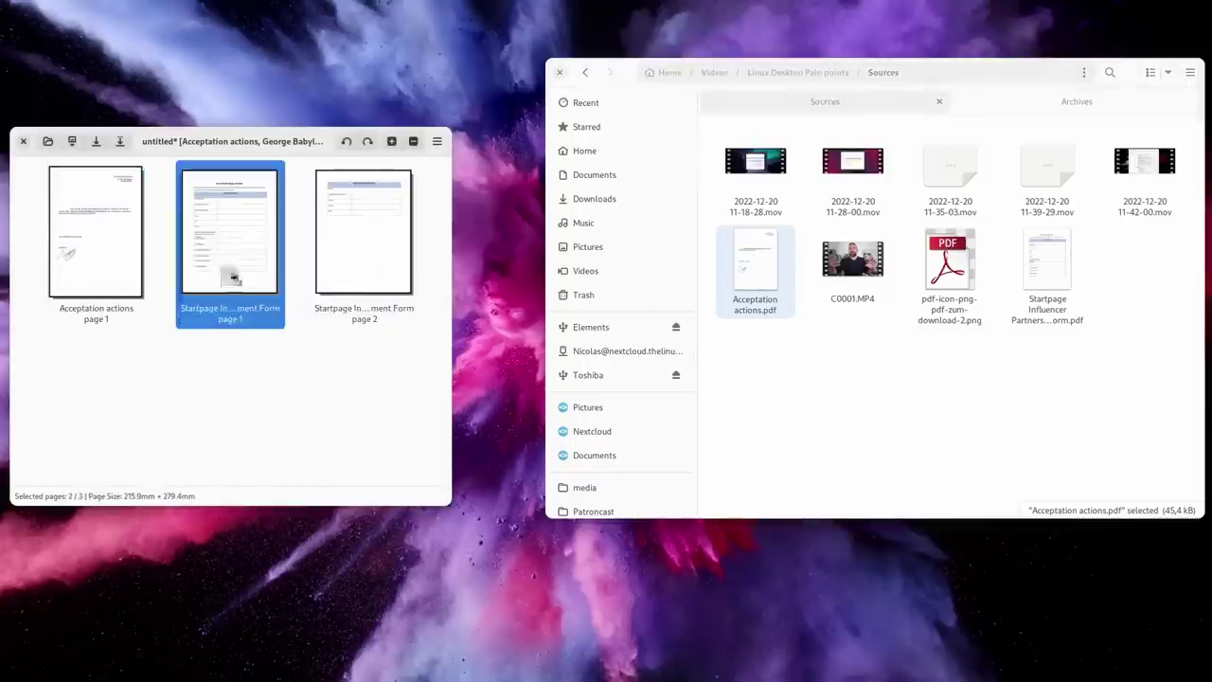
pyautogui.moveTo(391, 270); pyautogui.dragTo(390, 275)
# Delete page 1 of the Startpage payment form from the arrangement and clear the page selection
pyautogui.click(360, 243)
pyautogui.press('Delete')
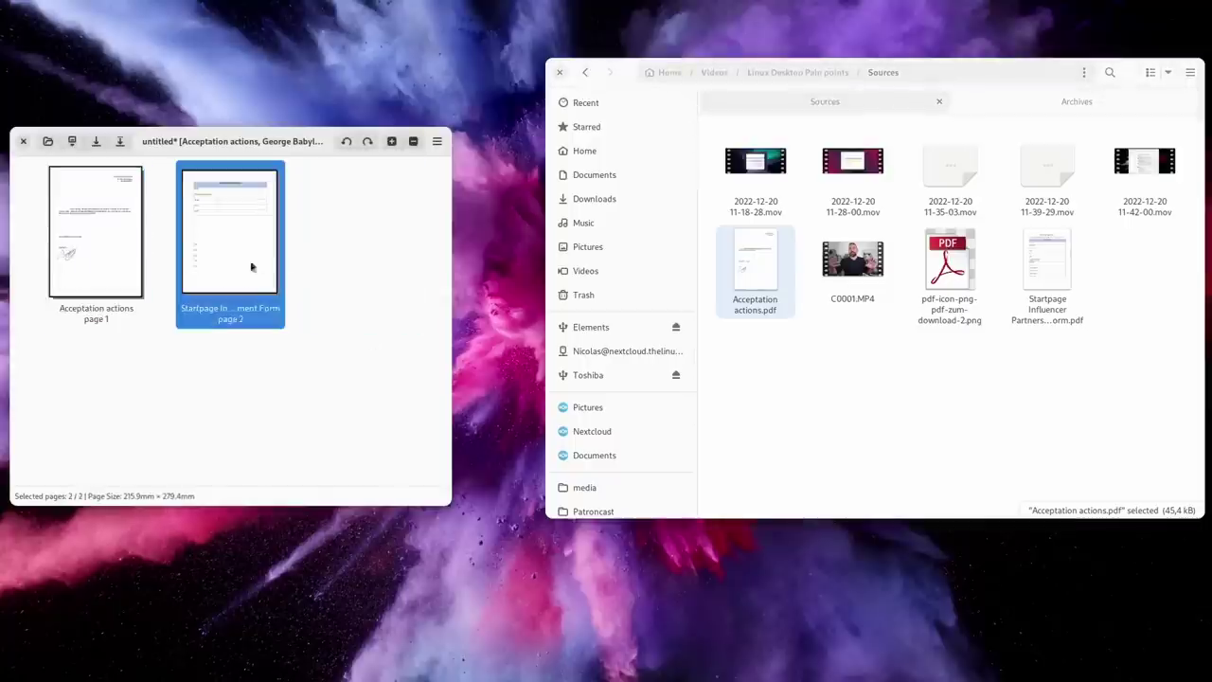
pyautogui.click(104, 274)
pyautogui.click(289, 276)
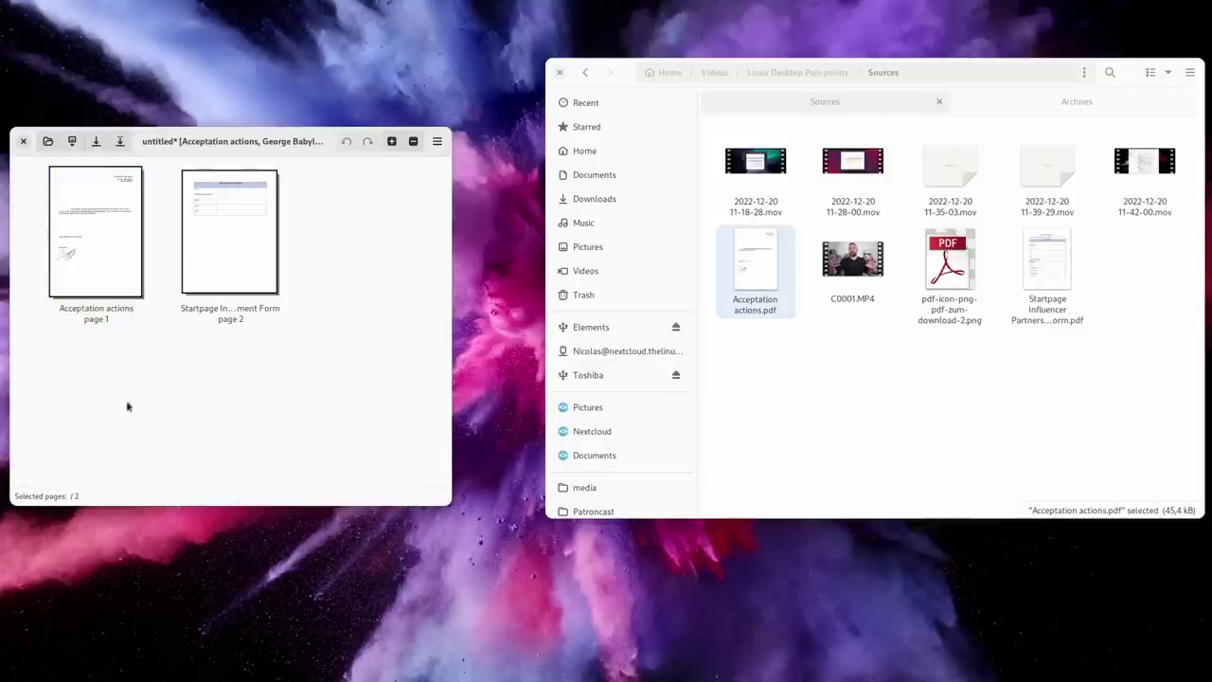
# Inspect the Acceptation actions page close up and return to the overview of the arranged pages
pyautogui.scroll(5, 246, 339)
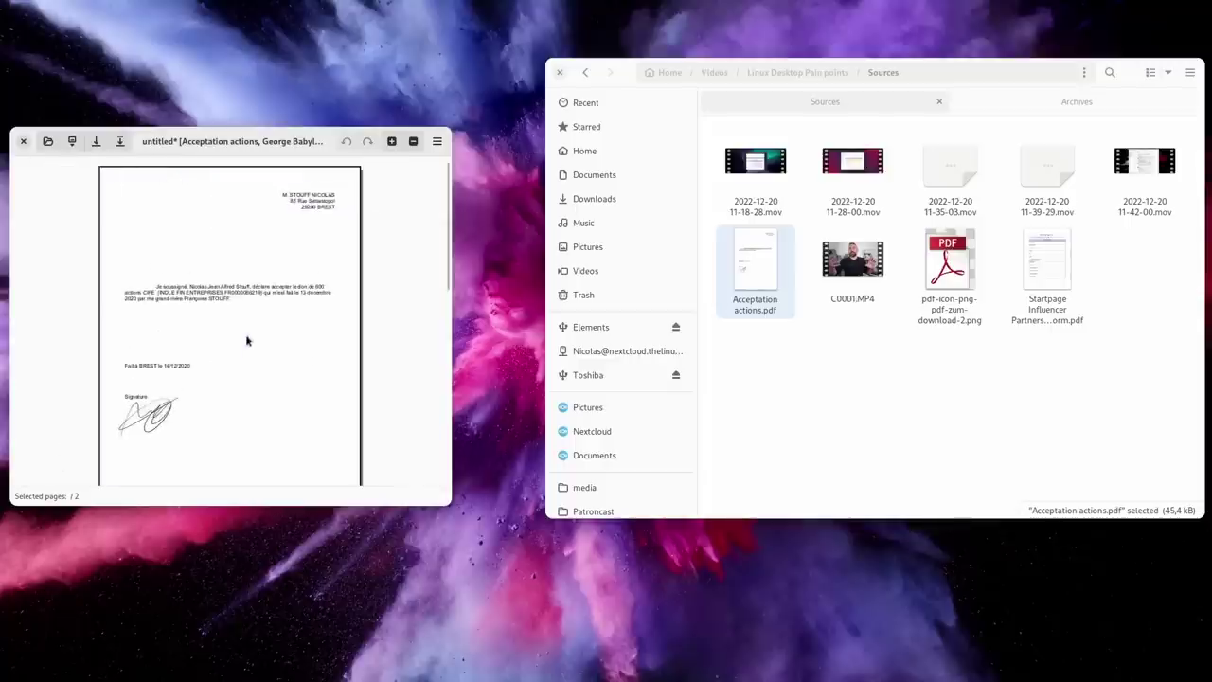
pyautogui.scroll(-5, 246, 341)
pyautogui.click(133, 304)
pyautogui.click(370, 302)
pyautogui.scroll(-2, 142, 295)
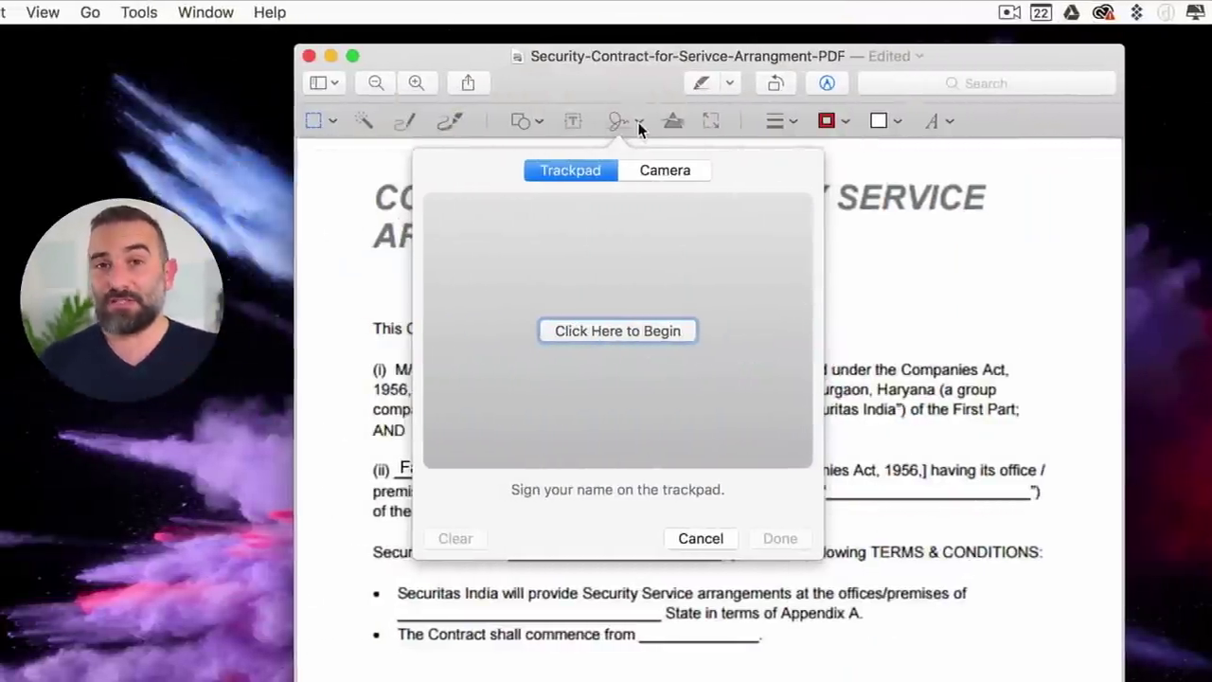
# In macOS Preview, draw a signature on the trackpad, replace the first attempt with a new one and save it
pyautogui.click(587, 332)
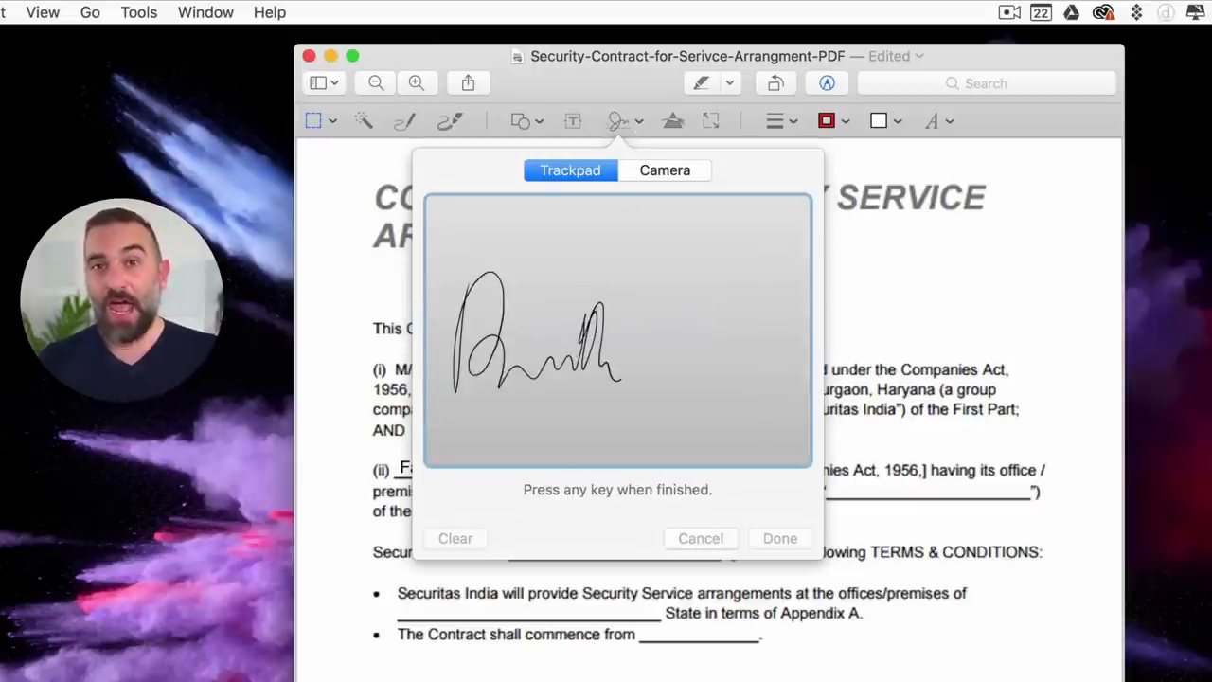
pyautogui.press('Return')
pyautogui.click(453, 537)
pyautogui.click(617, 331)
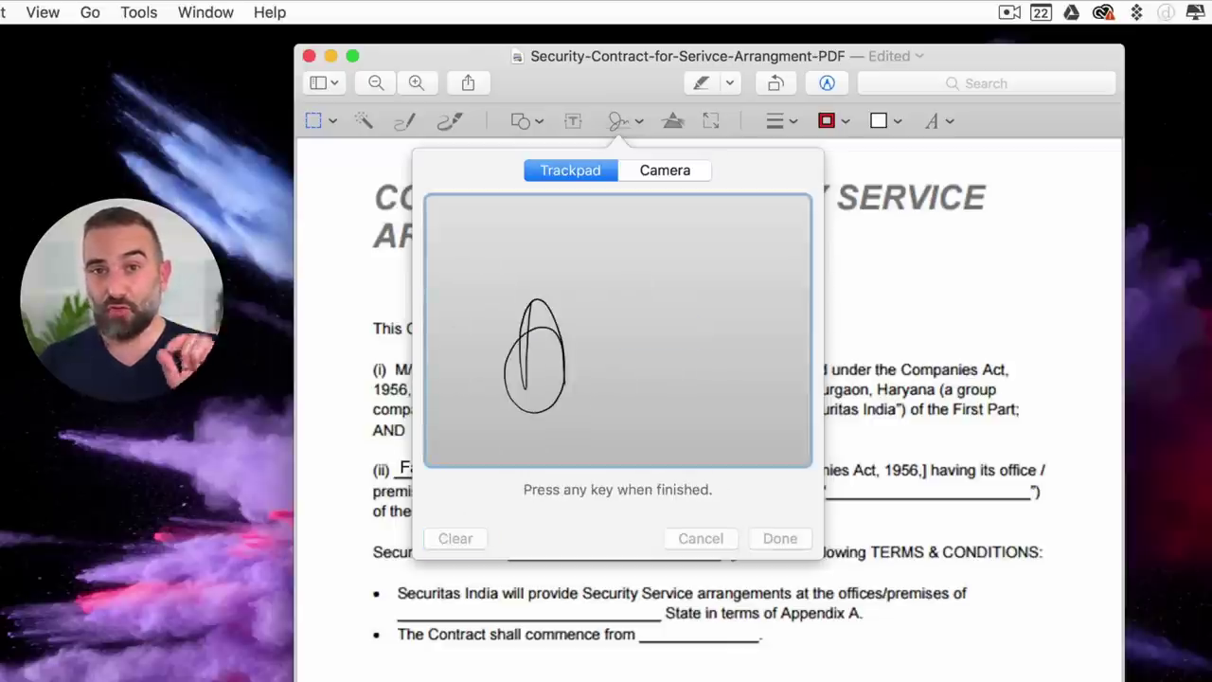
pyautogui.press('Return')
pyautogui.click(781, 538)
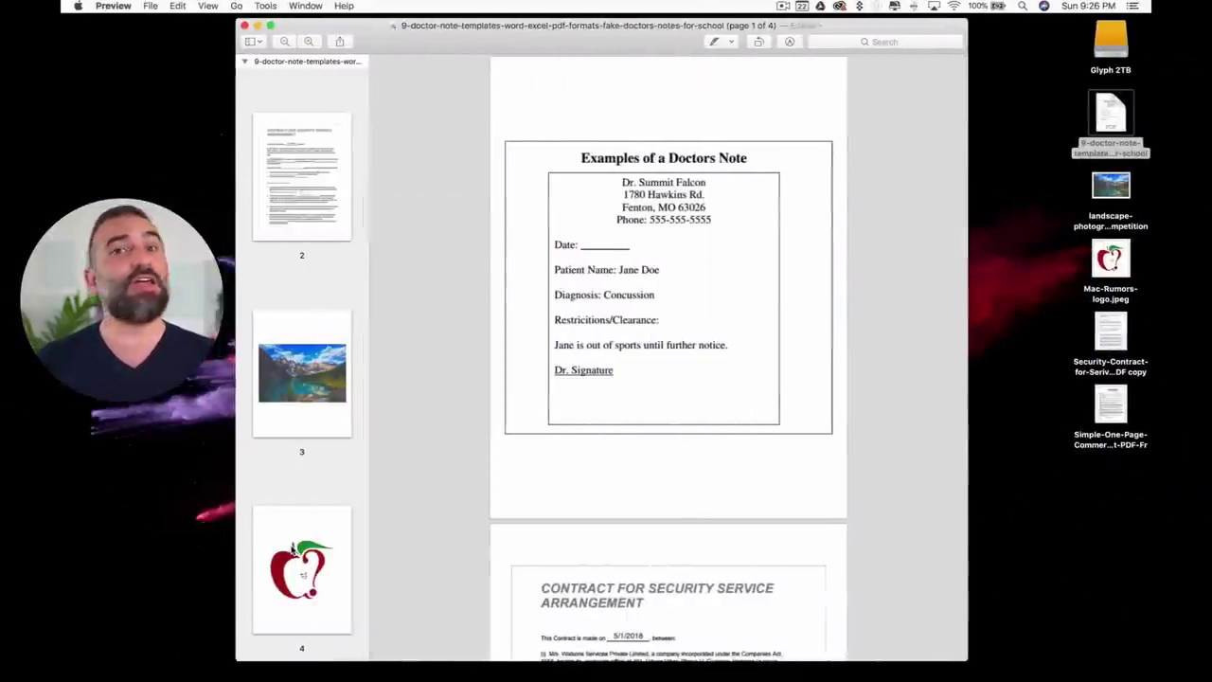
# Move the security contract page behind the landscape image page and check the commands for the doctor's note thumbnail
pyautogui.click(301, 374)
pyautogui.moveTo(301, 175); pyautogui.dragTo(314, 489)
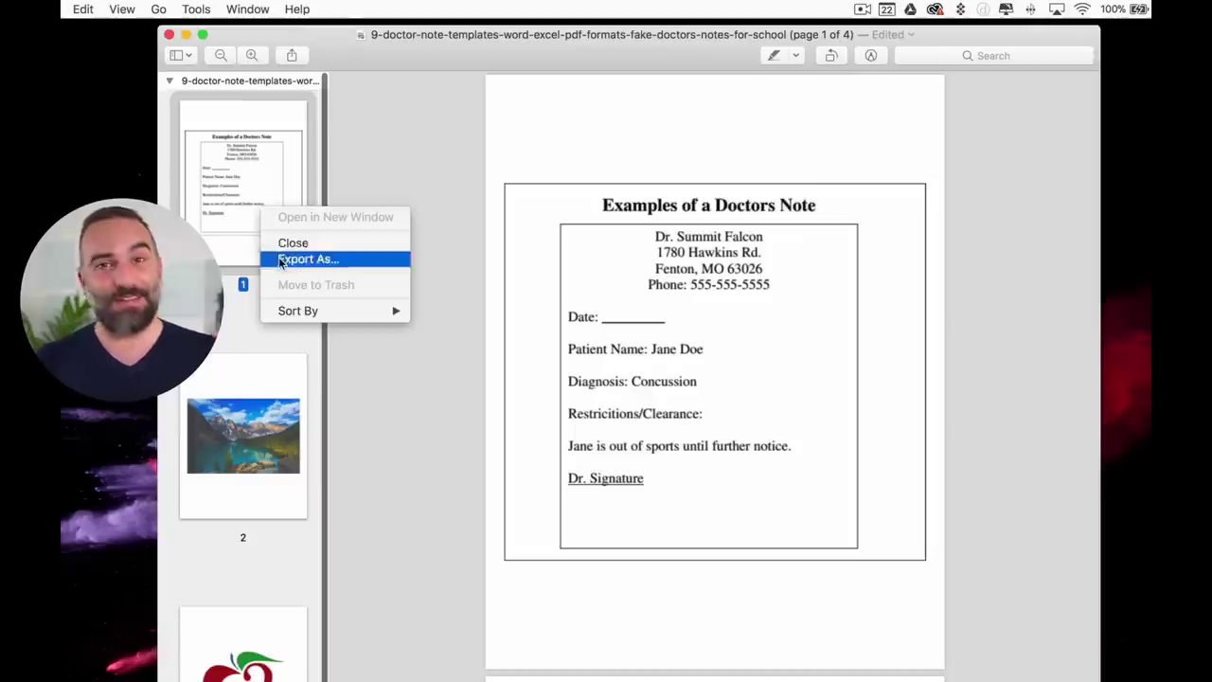
pyautogui.click(330, 204)
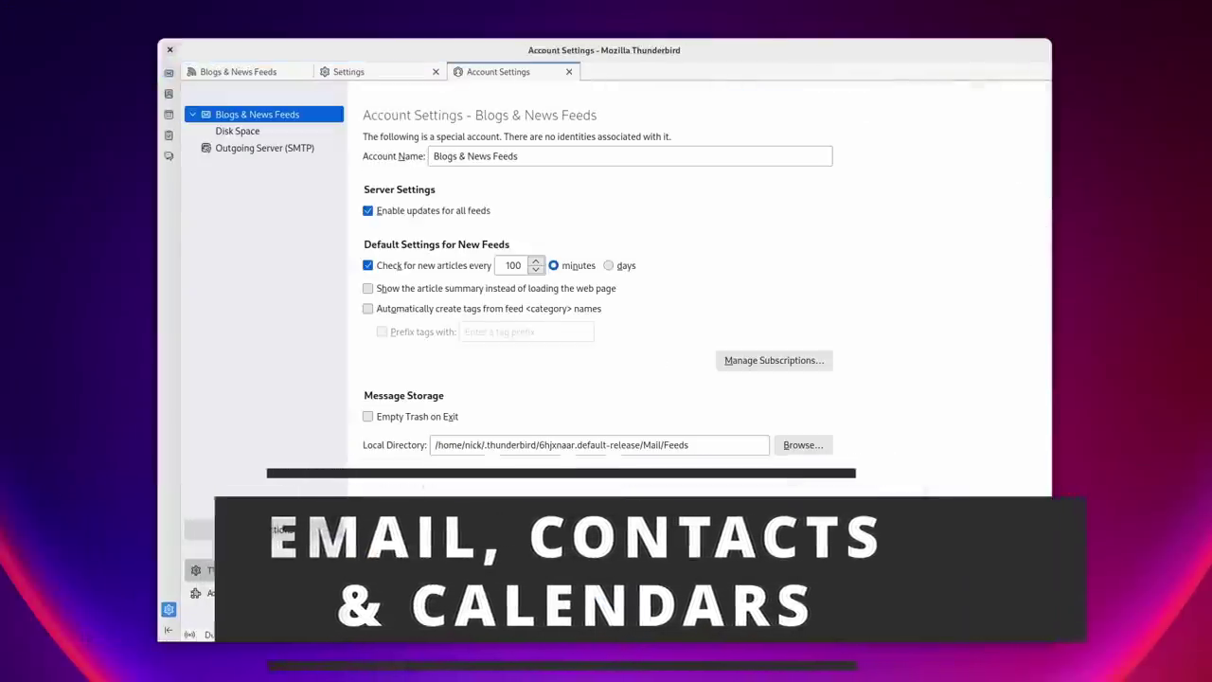
# In Thunderbird, open the setup for adding a mail account and review the feeds, Settings and Account Settings pages
pyautogui.click(257, 527)
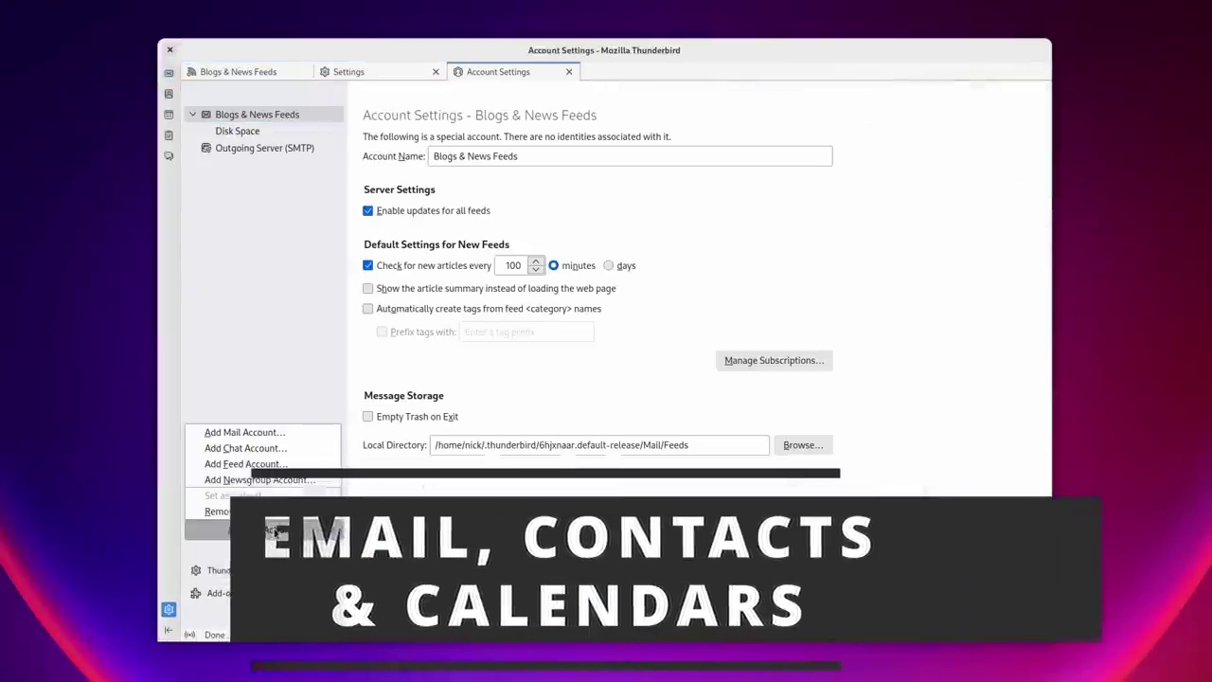
pyautogui.click(254, 434)
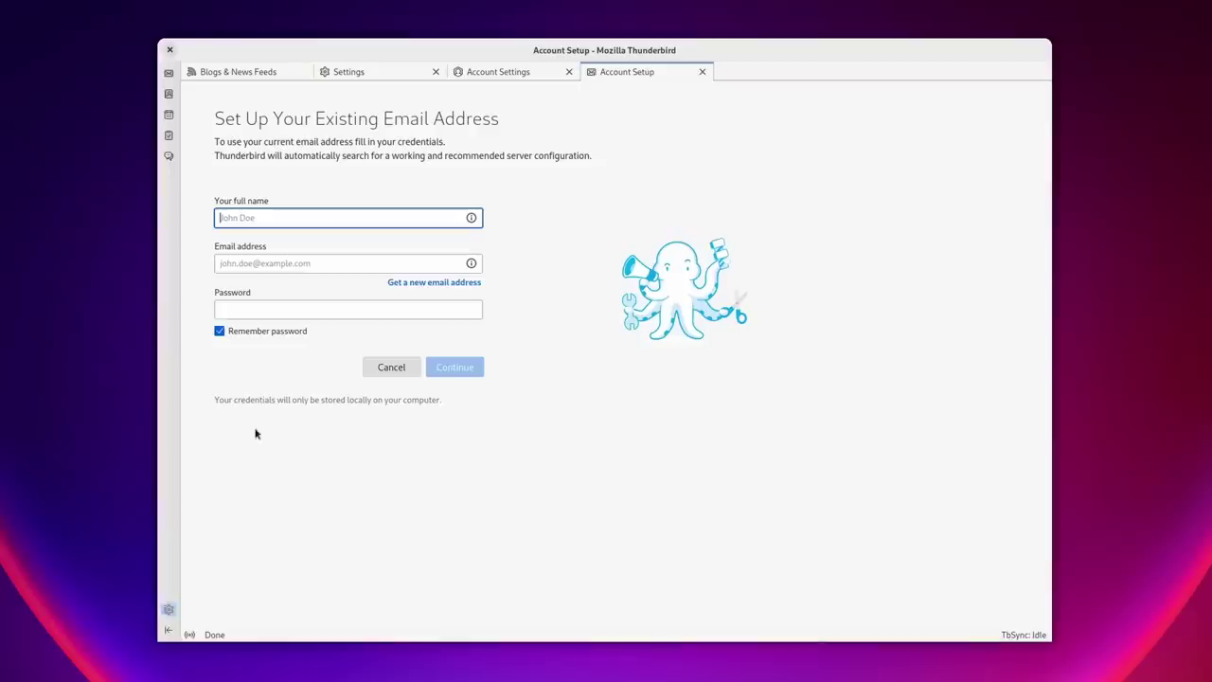
pyautogui.click(245, 76)
pyautogui.click(378, 72)
pyautogui.click(474, 73)
pyautogui.click(620, 73)
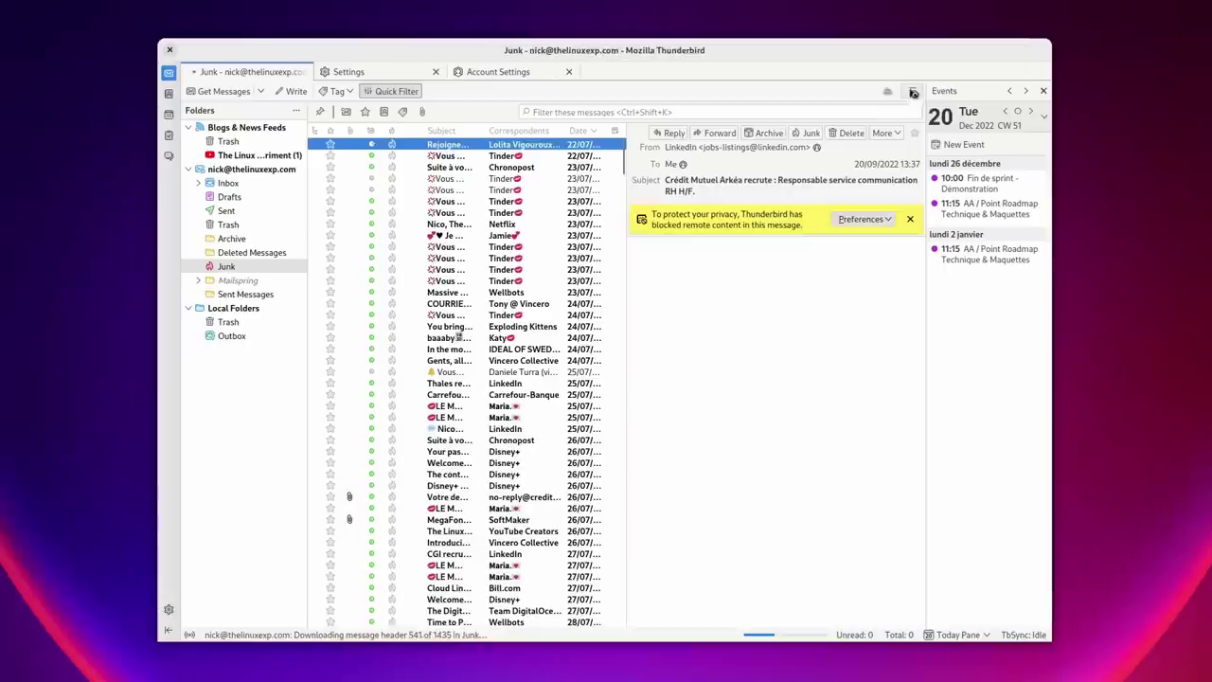
# Try the Normal interface density in Thunderbird and switch back to Compact
pyautogui.click(911, 91)
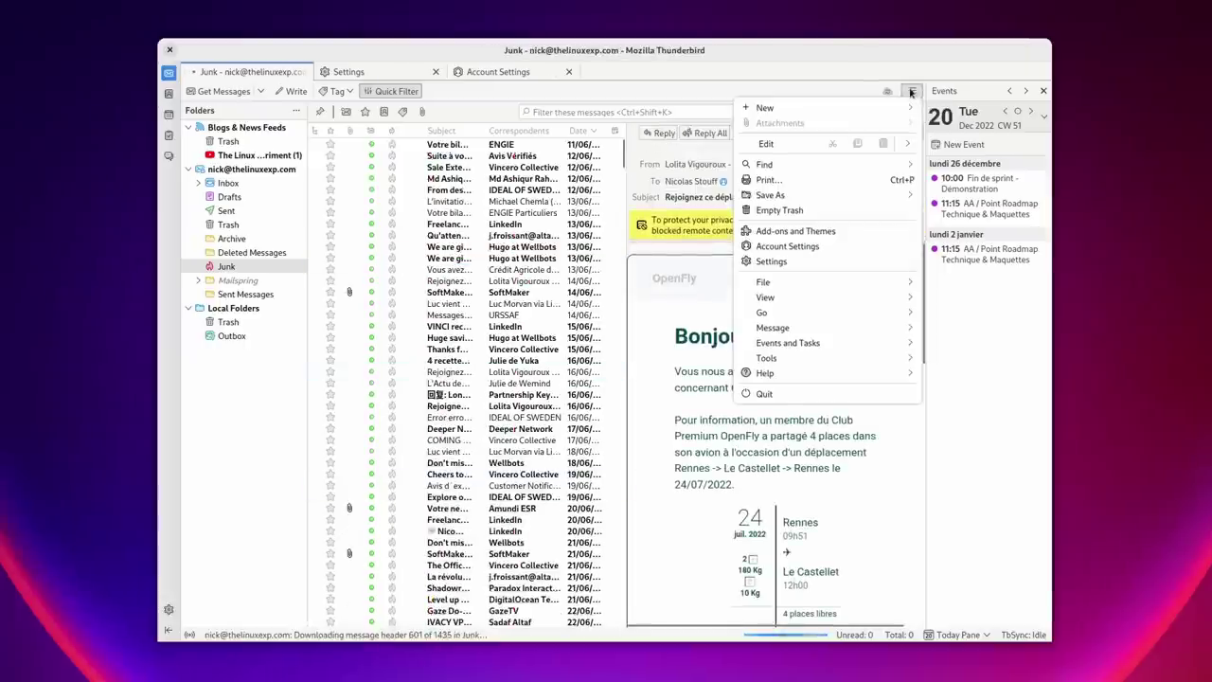
pyautogui.click(765, 297)
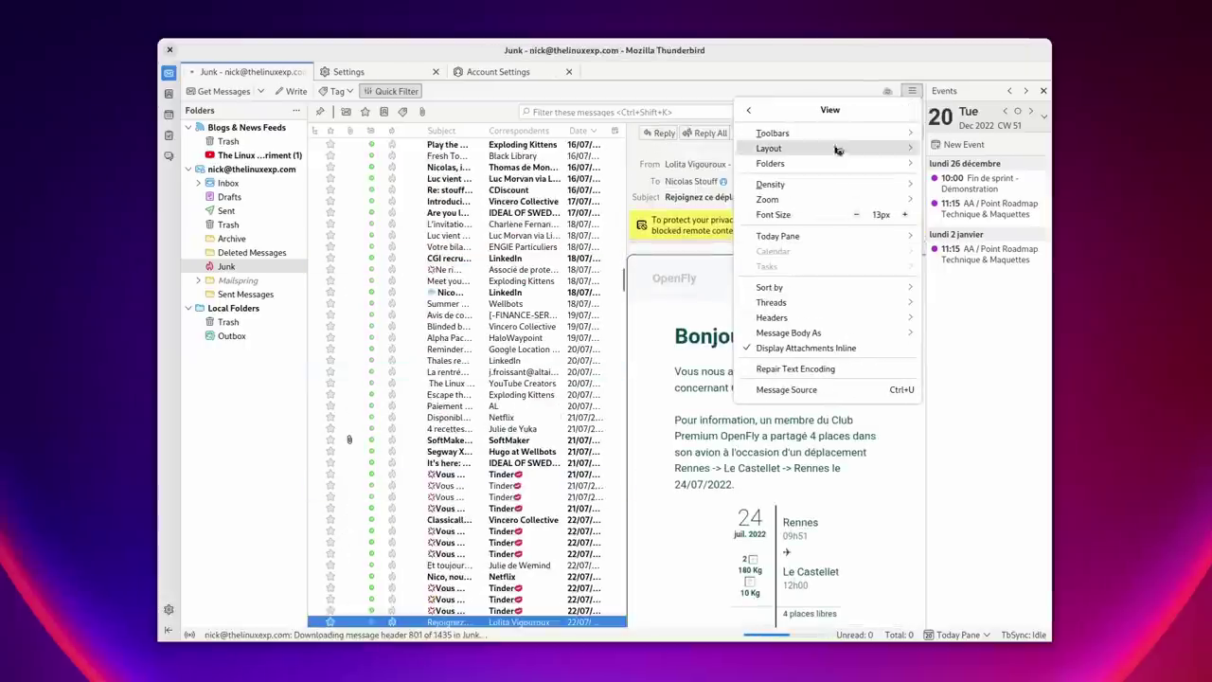
pyautogui.click(820, 184)
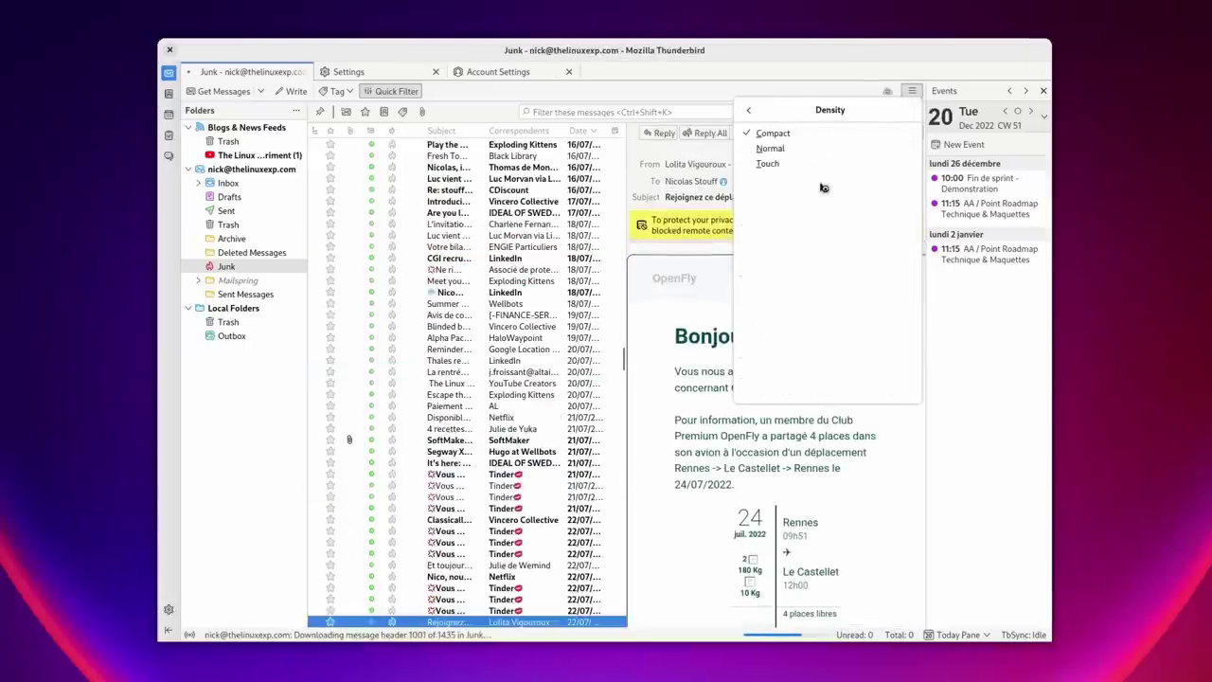
pyautogui.click(797, 149)
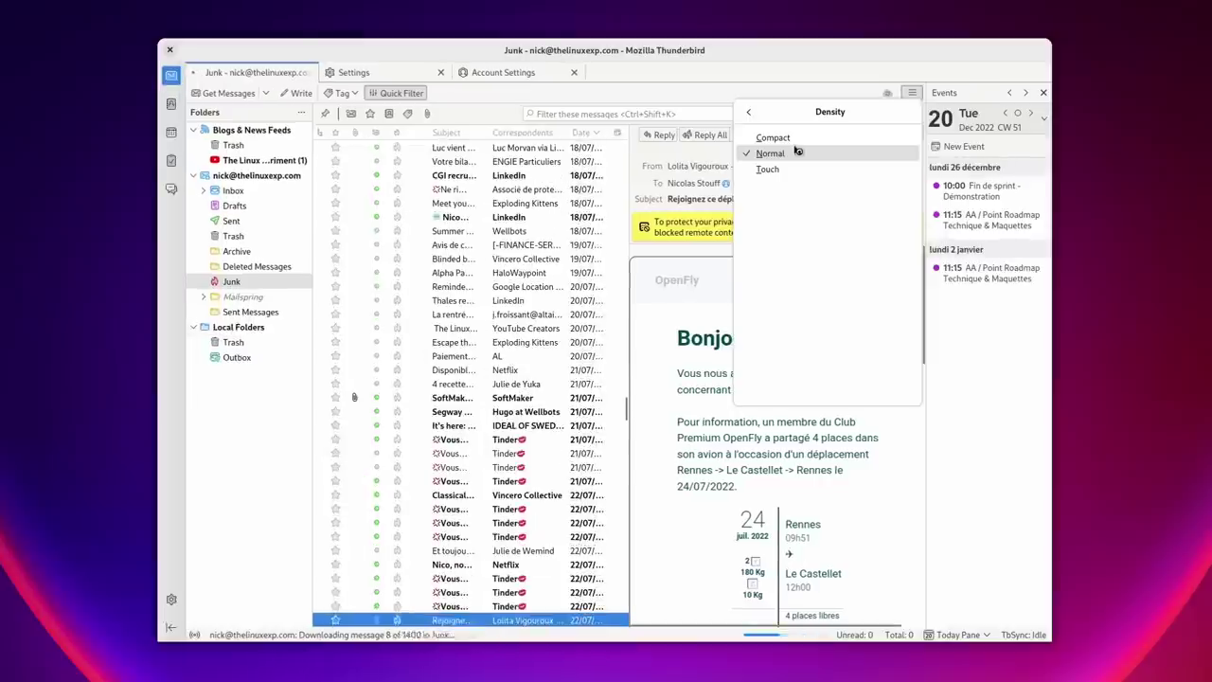
pyautogui.click(785, 137)
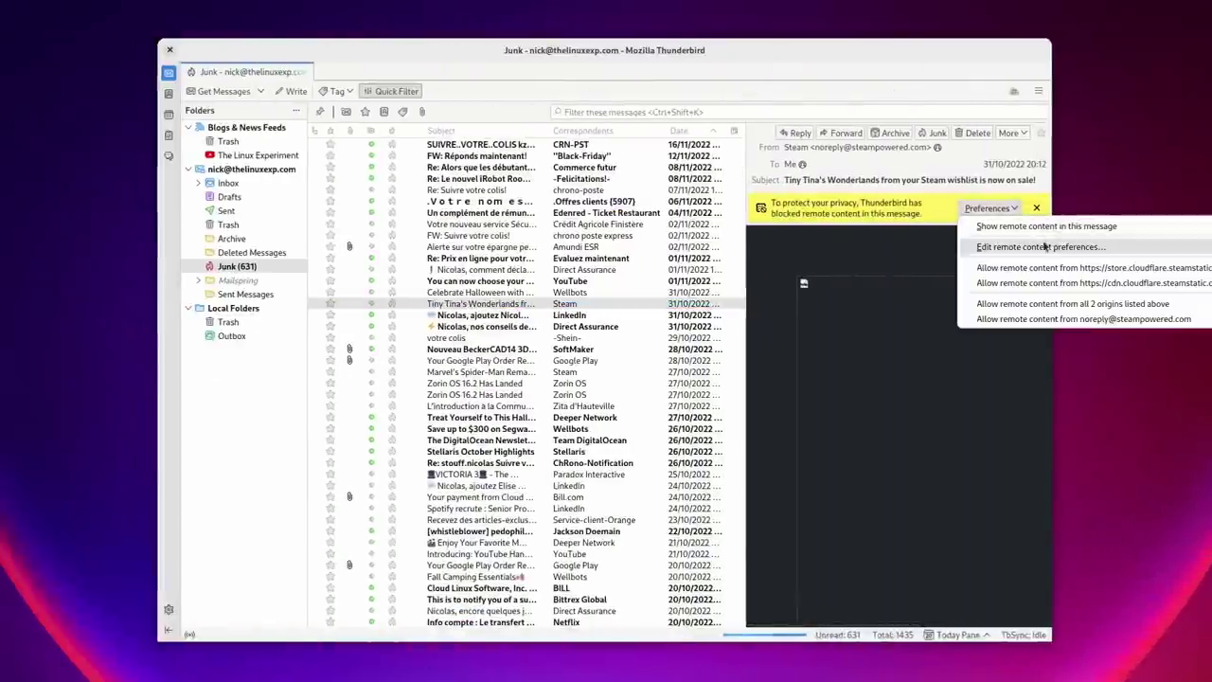
# Allow remote content from both listed origins for the Steam wishlist message
pyautogui.click(1020, 307)
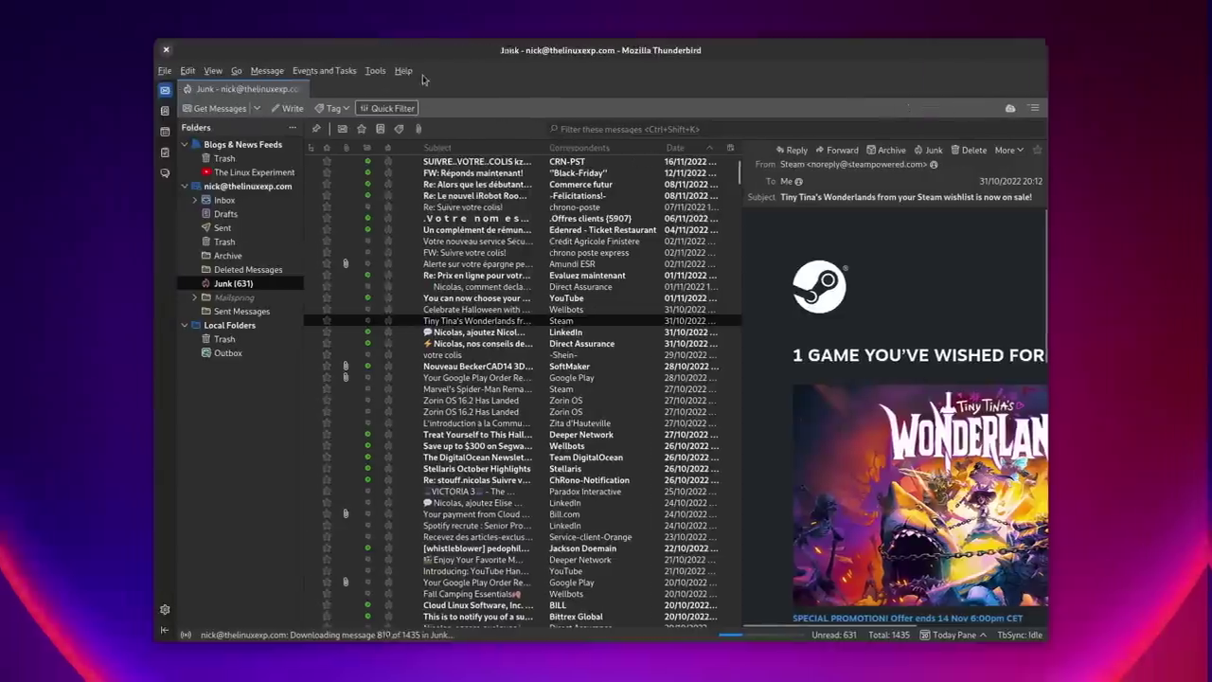
# Look through Thunderbird's Tools and Help commands, close them and open the address book
pyautogui.click(376, 71)
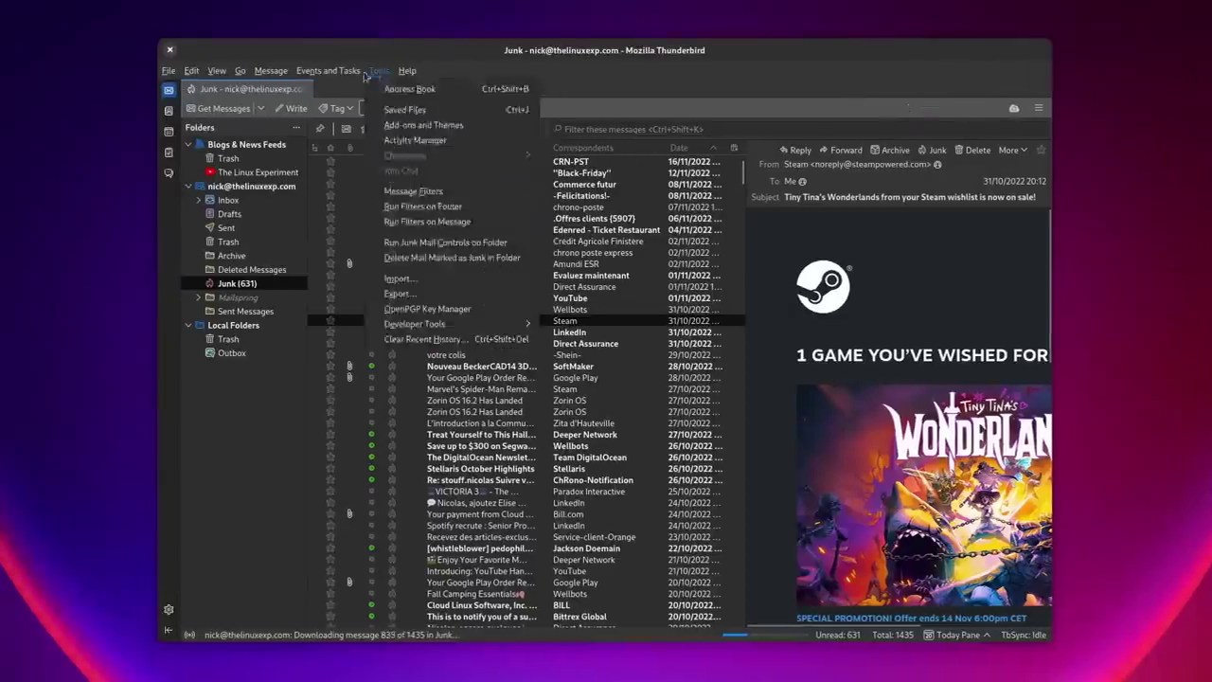
pyautogui.moveTo(408, 72)
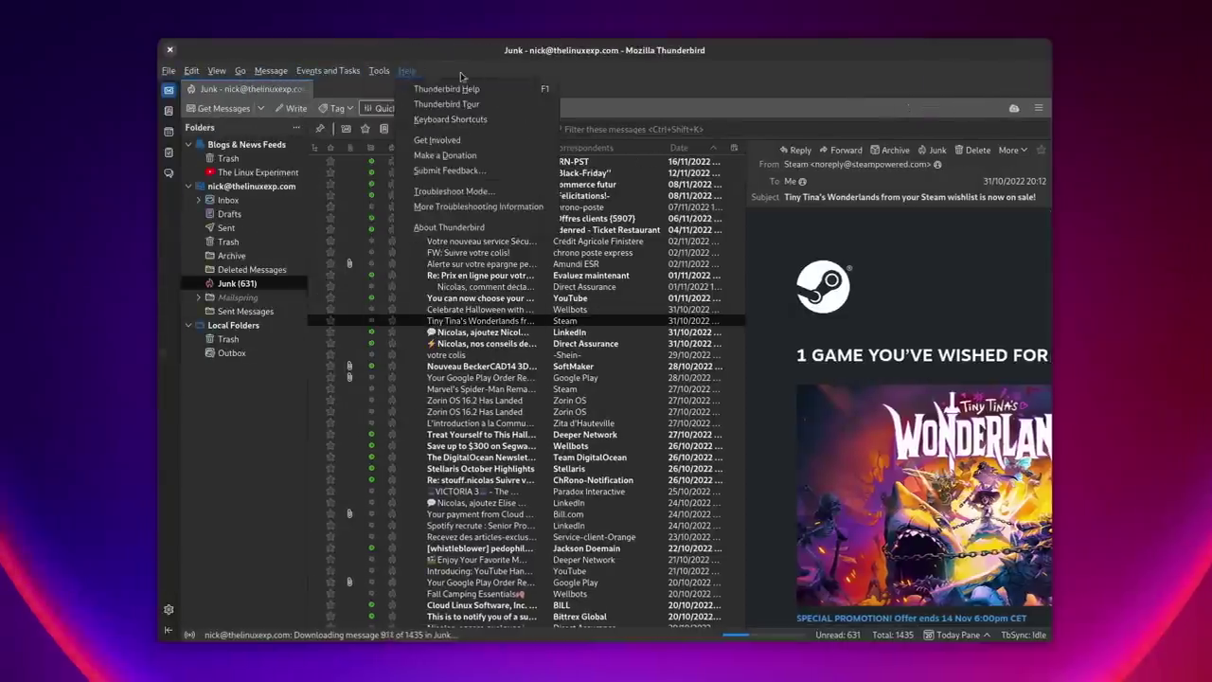
pyautogui.rightClick(461, 76)
pyautogui.click(511, 103)
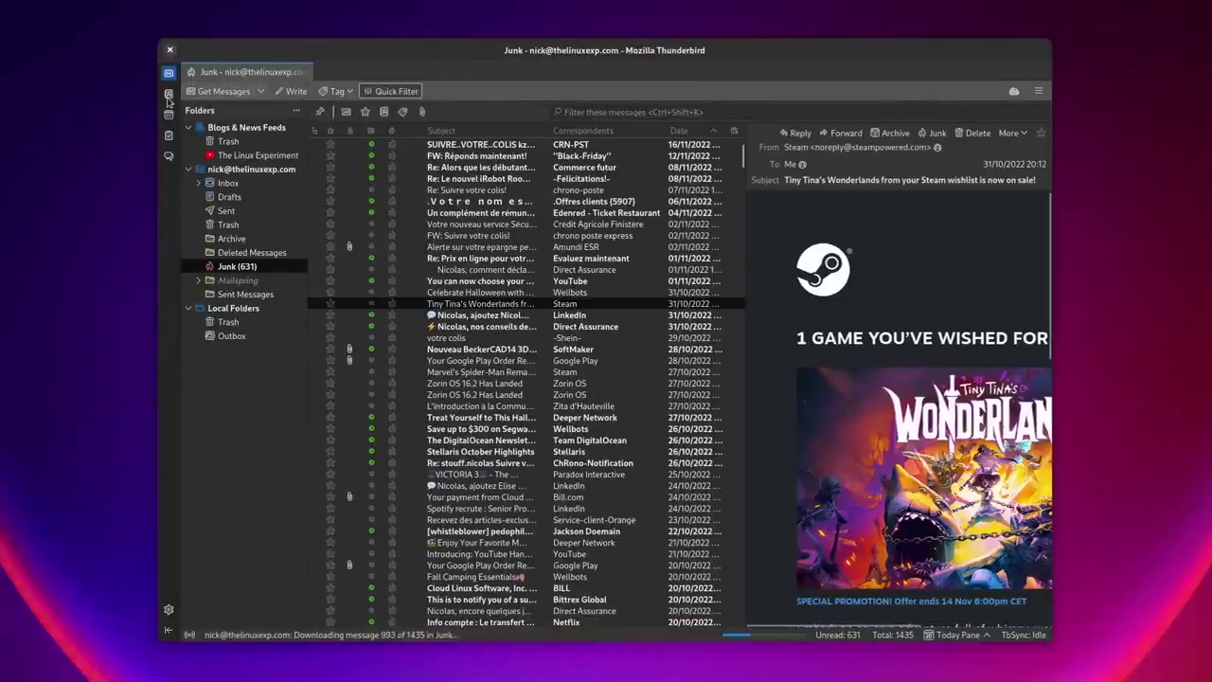
pyautogui.click(169, 95)
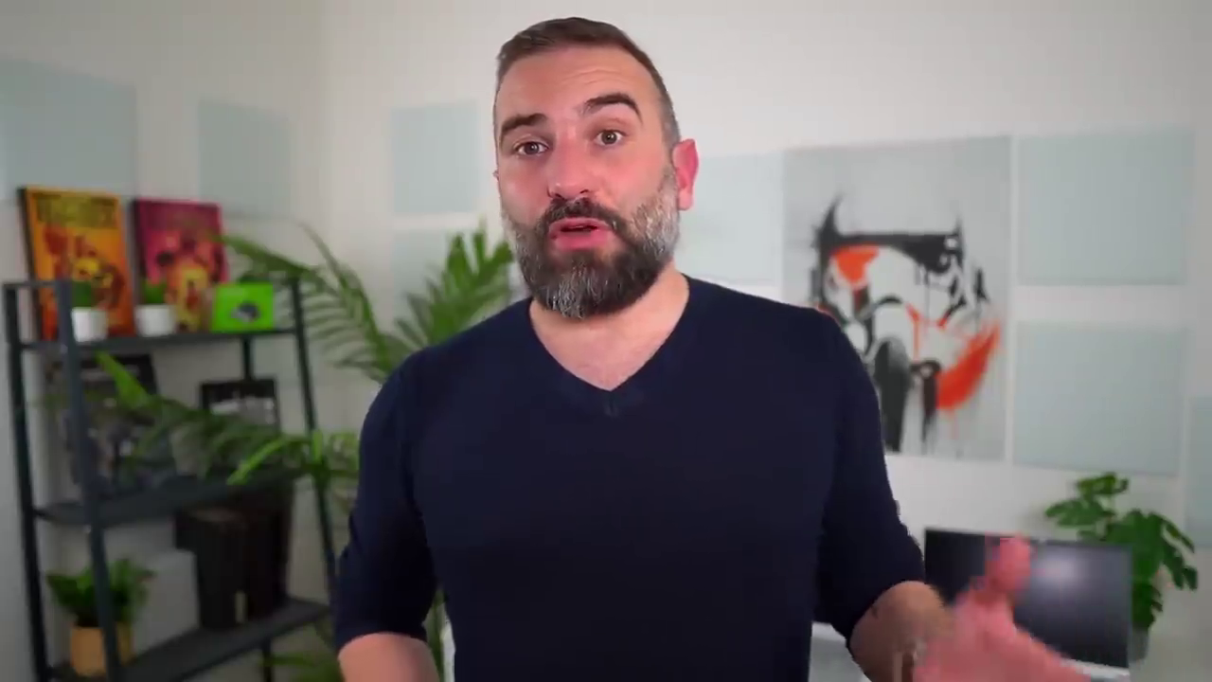
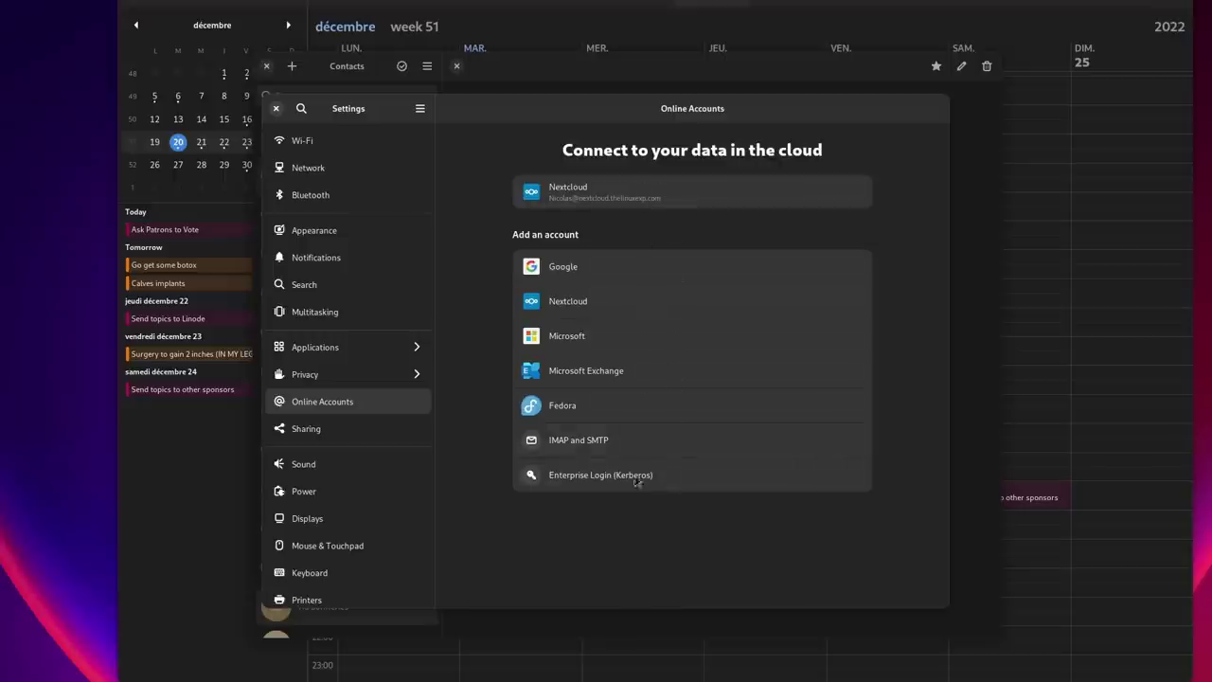
# In GNOME Contacts, close the Online Accounts and address book preferences and start a new contact named MY ONLY REAL FRIEND
pyautogui.click(276, 108)
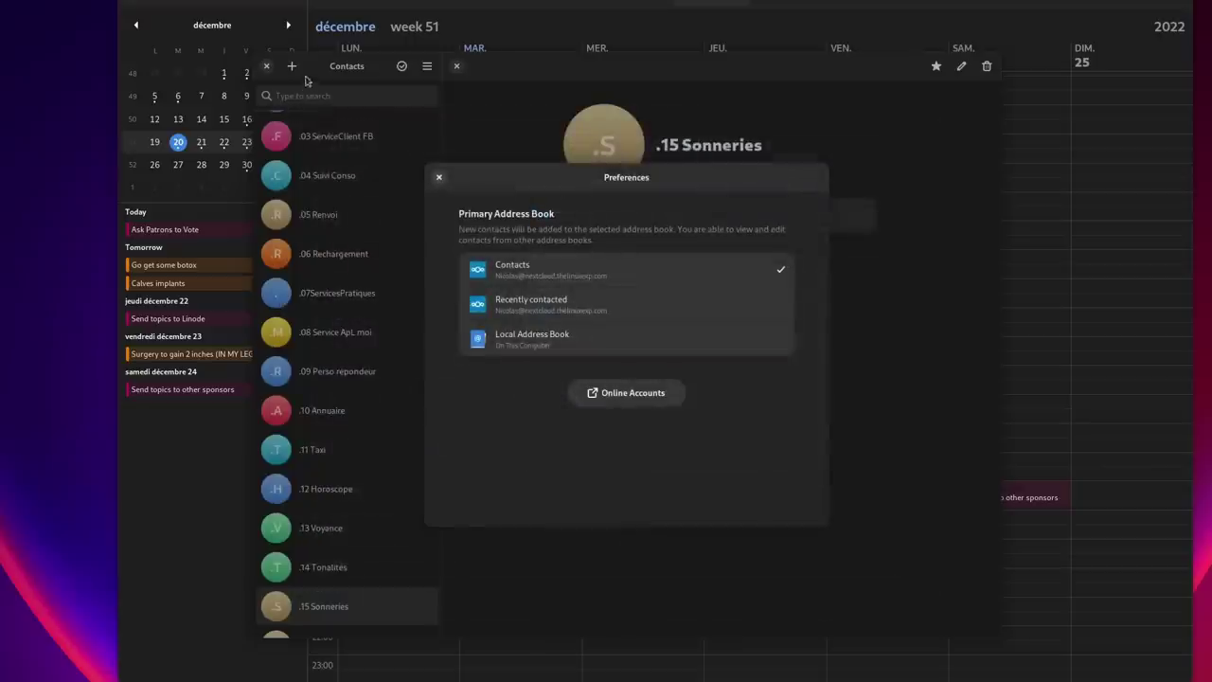
pyautogui.click(438, 177)
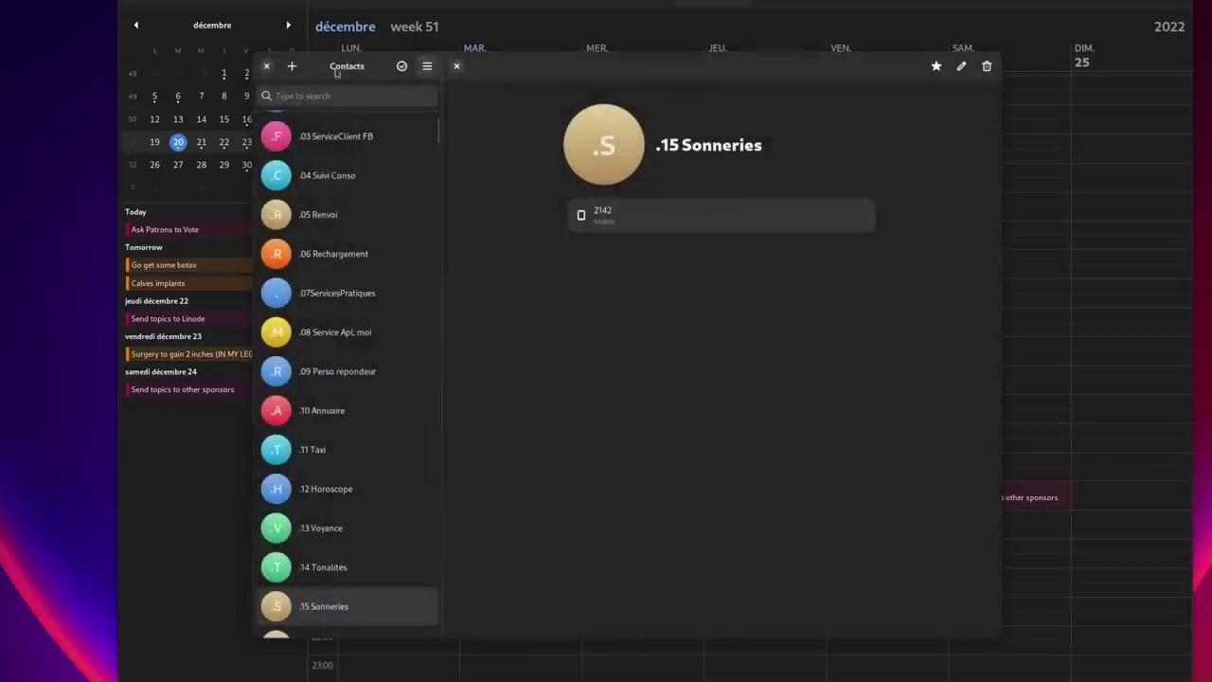
pyautogui.click(291, 68)
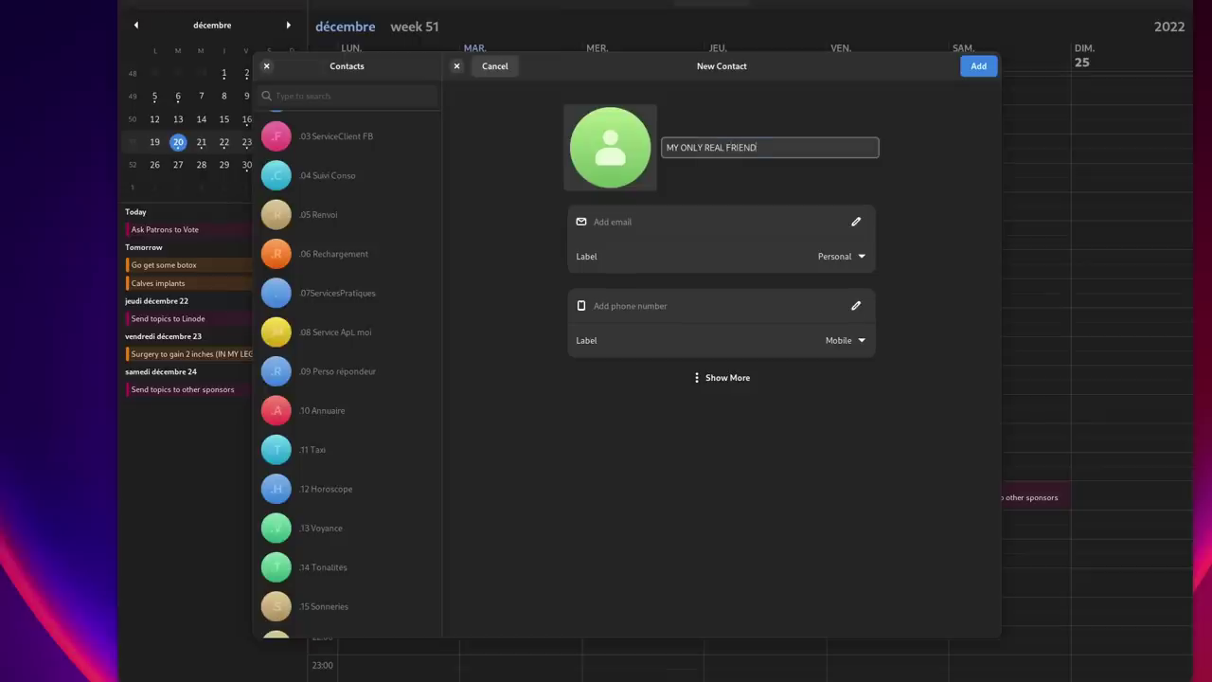
pyautogui.write('friendopl')
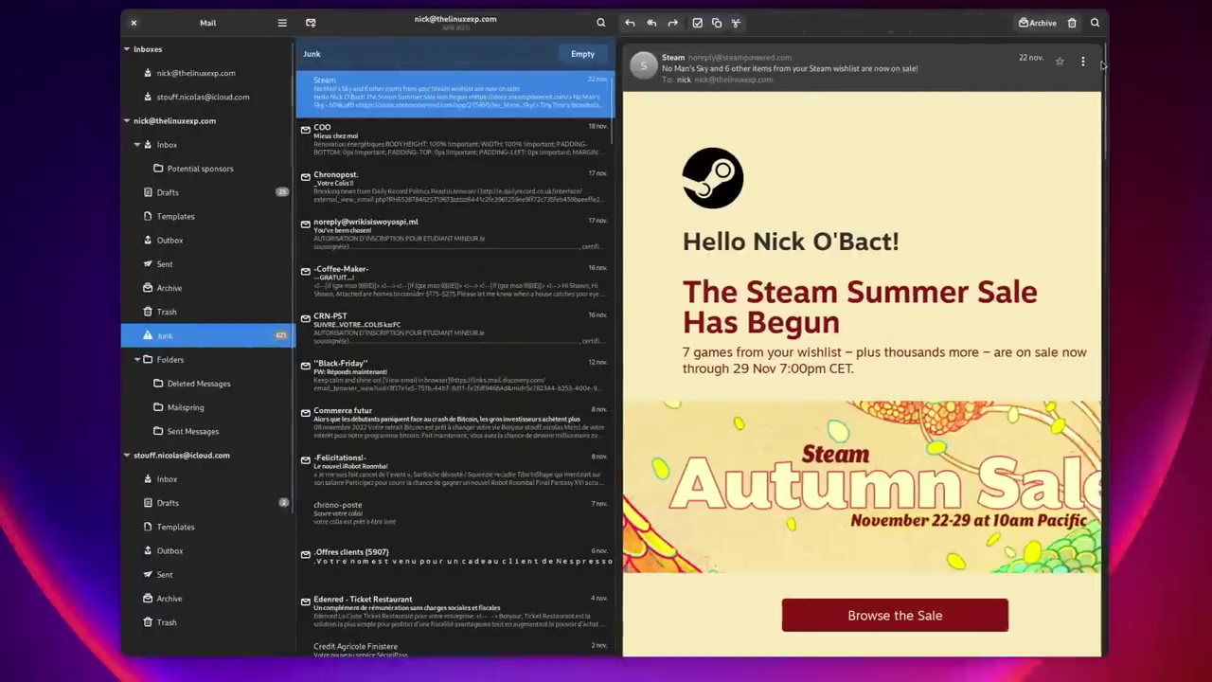
# In Geary, look through the Steam sale message in Junk and check the commands available for its conversation
pyautogui.scroll(-10, 1100, 146)
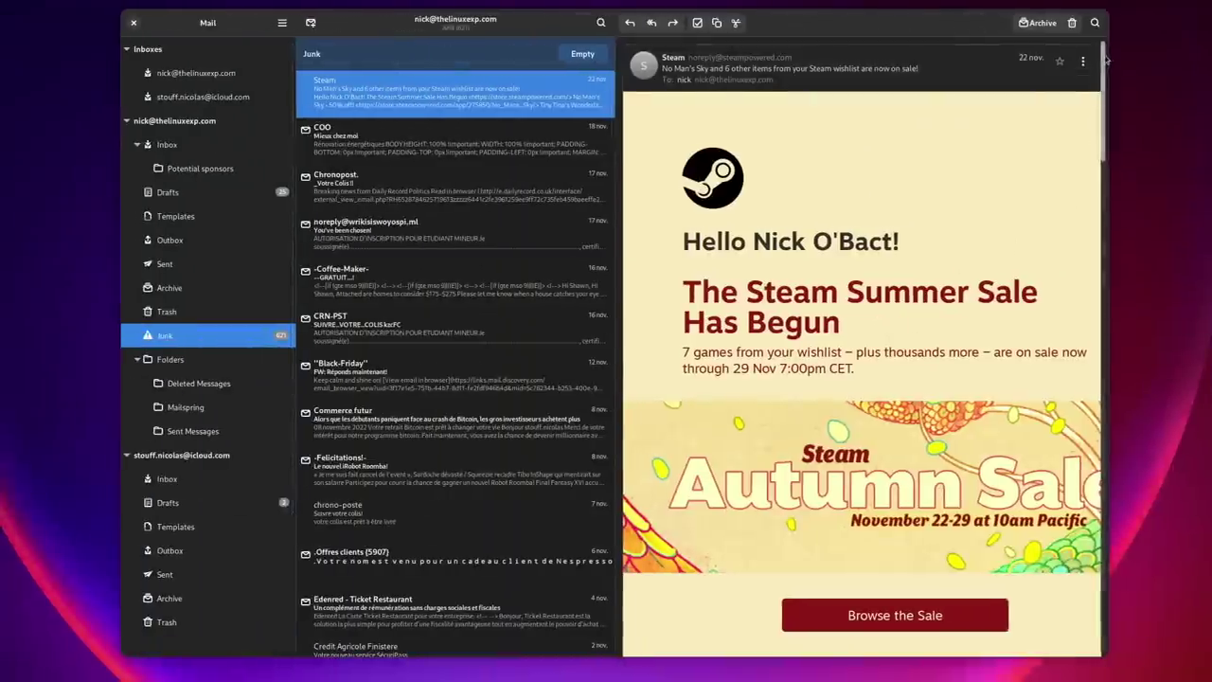
pyautogui.moveTo(1100, 146); pyautogui.dragTo(1089, 36)
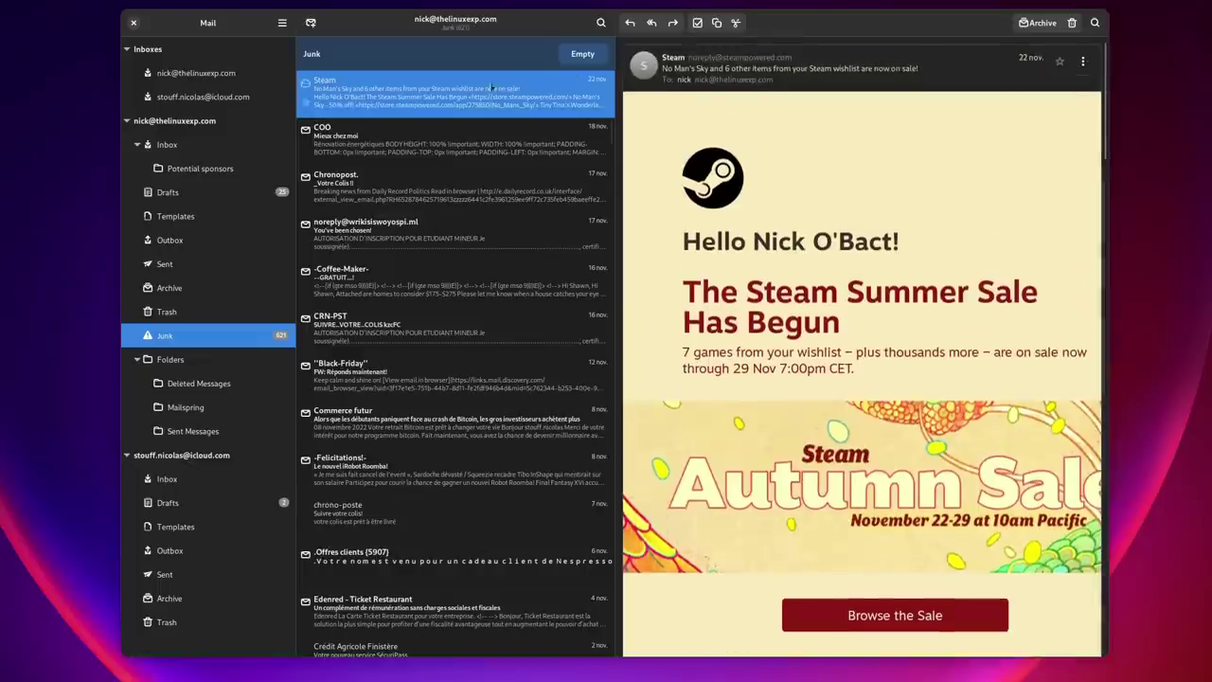
pyautogui.rightClick(430, 95)
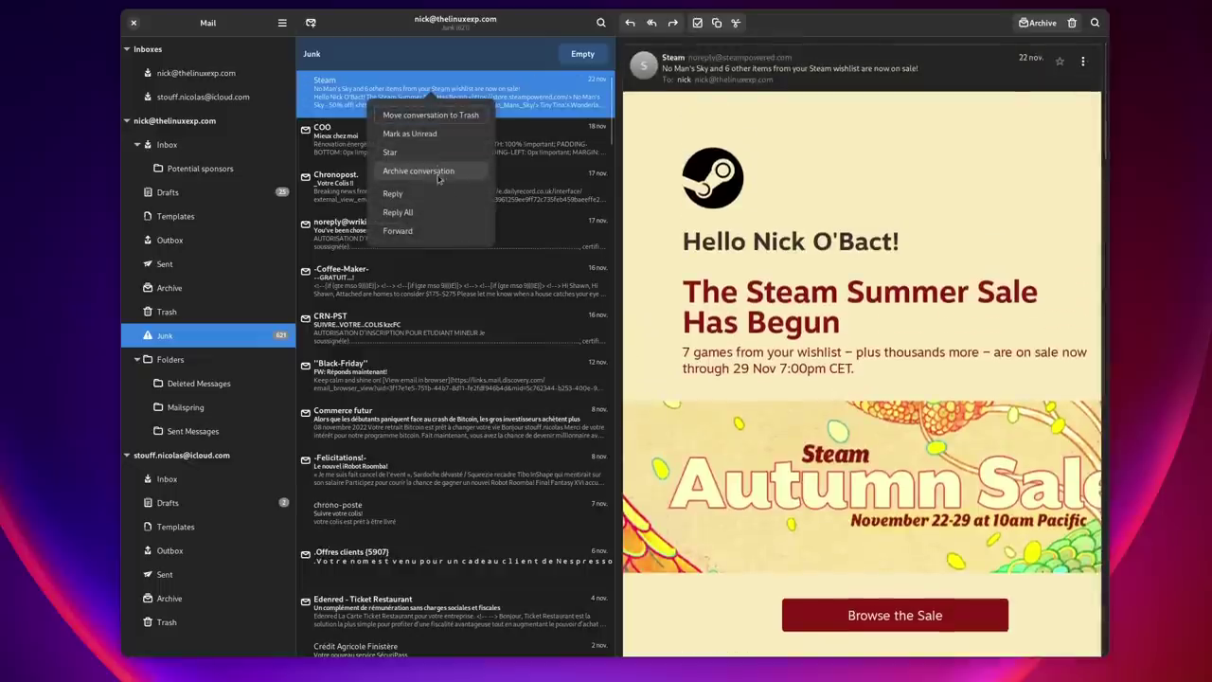
pyautogui.click(527, 97)
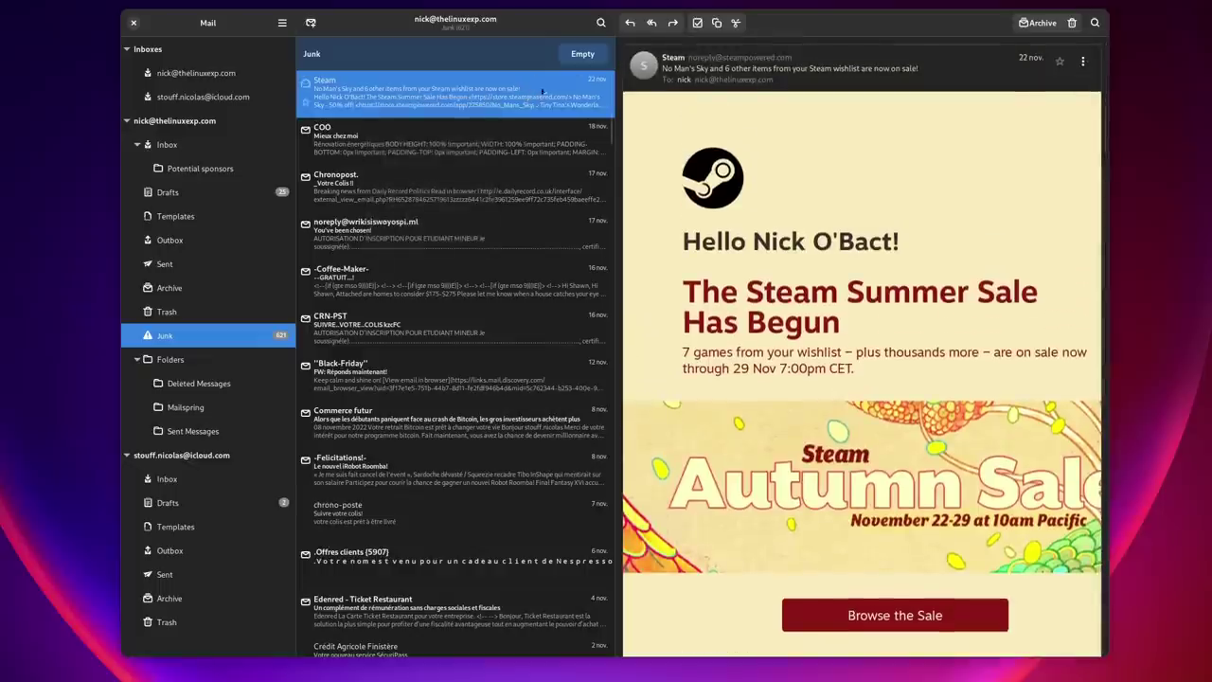
# Draft a reply to all on the Steam sale message with the text PLIZ GIVE FREE GAMES GABEN
pyautogui.click(650, 23)
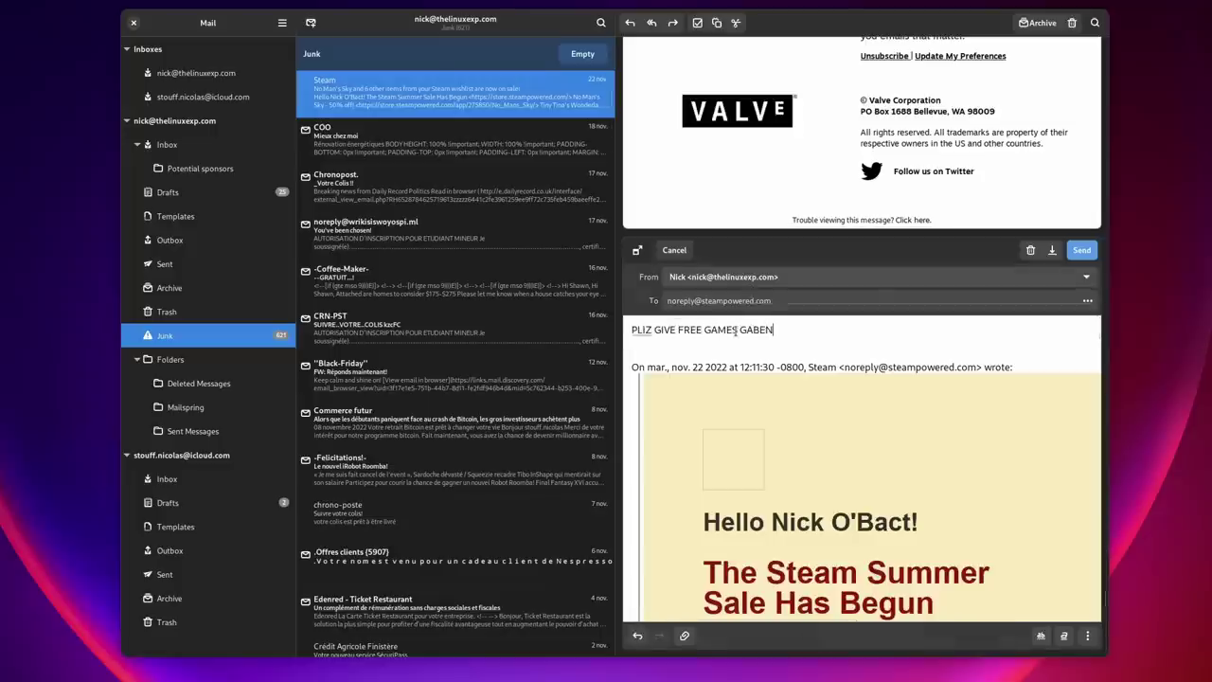
pyautogui.click(1086, 300)
pyautogui.click(1087, 300)
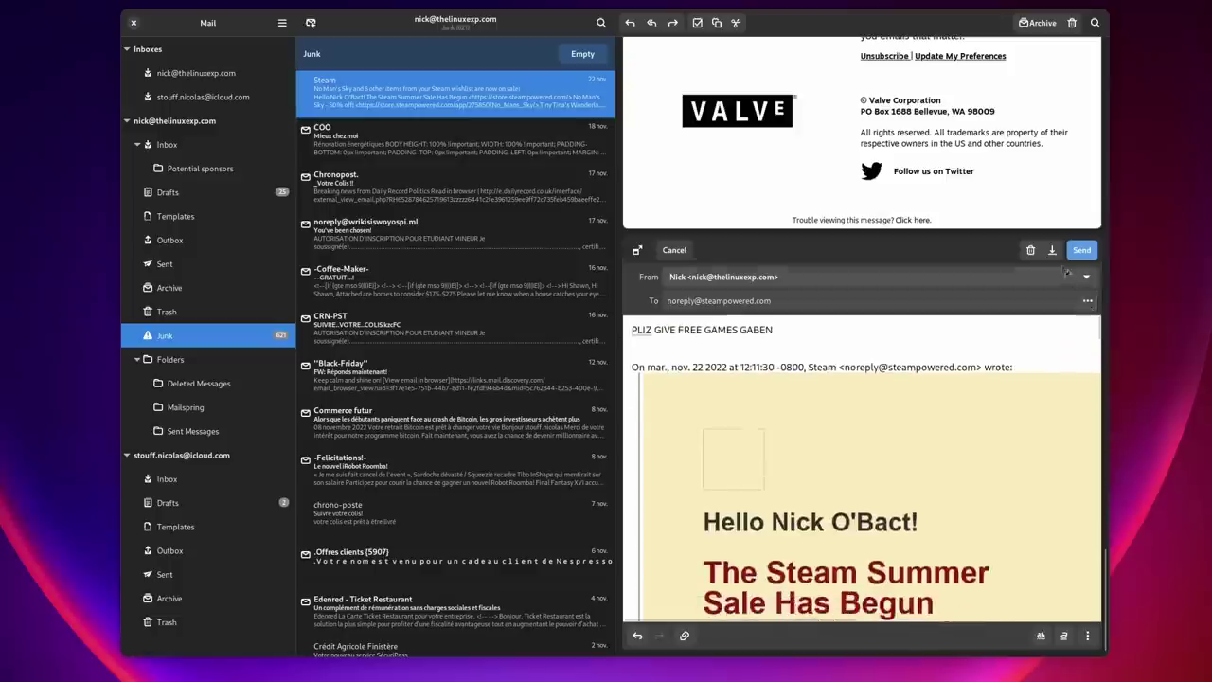
# Detach the reply into its own window and show the Cc, Bcc and Reply to fields
pyautogui.click(637, 250)
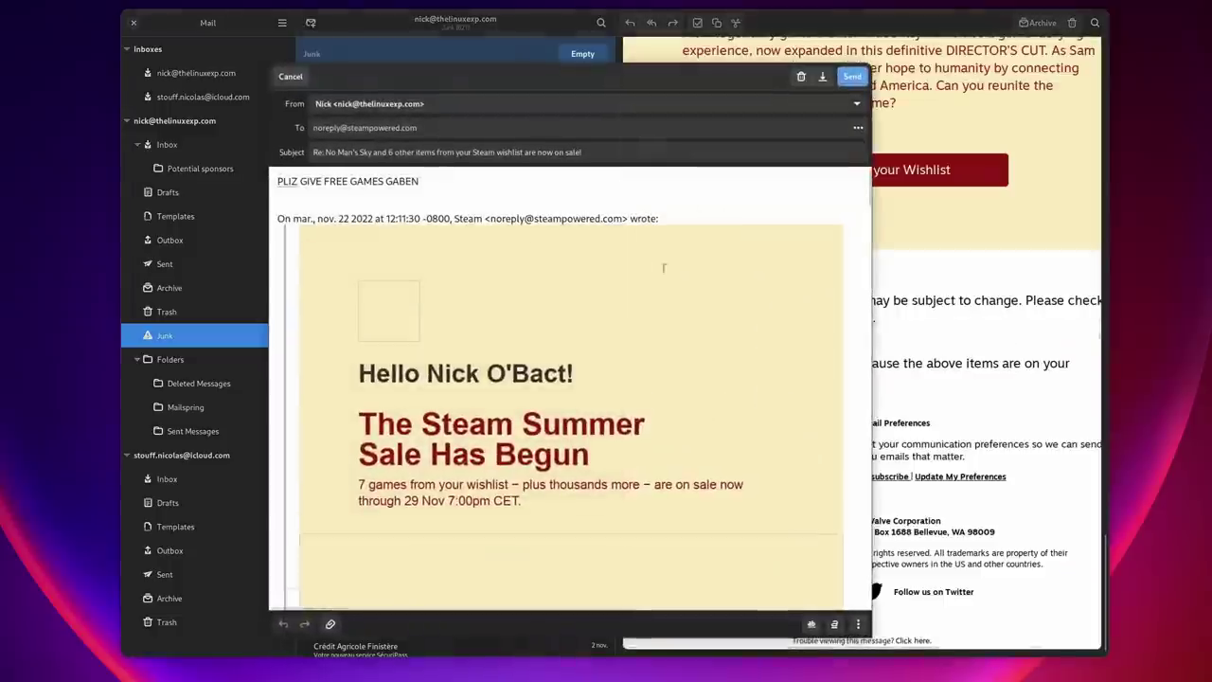
pyautogui.click(871, 130)
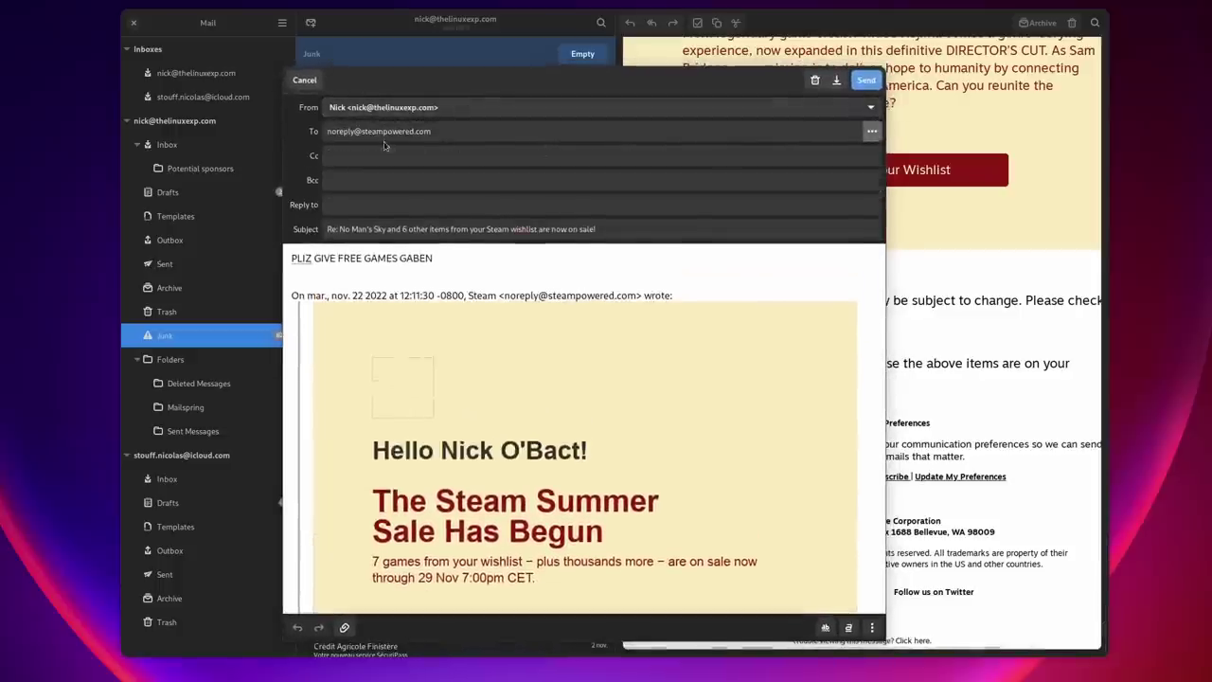
pyautogui.scroll(-3, 663, 400)
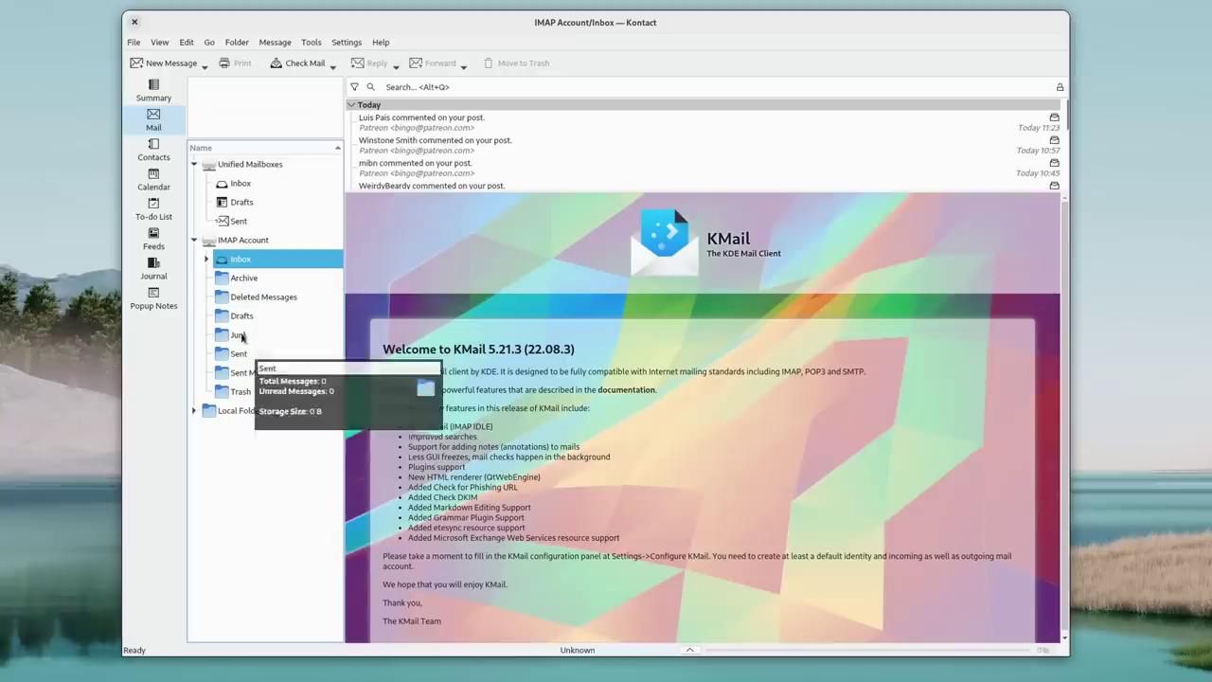
# In Kontact, open the Junk folder of the IMAP account and enlarge the message list above the preview
pyautogui.click(239, 334)
pyautogui.moveTo(651, 189); pyautogui.dragTo(640, 300)
# Look through Kontact's view options and examine KMail's Accounts and Appearance settings, including the layout options
pyautogui.click(160, 43)
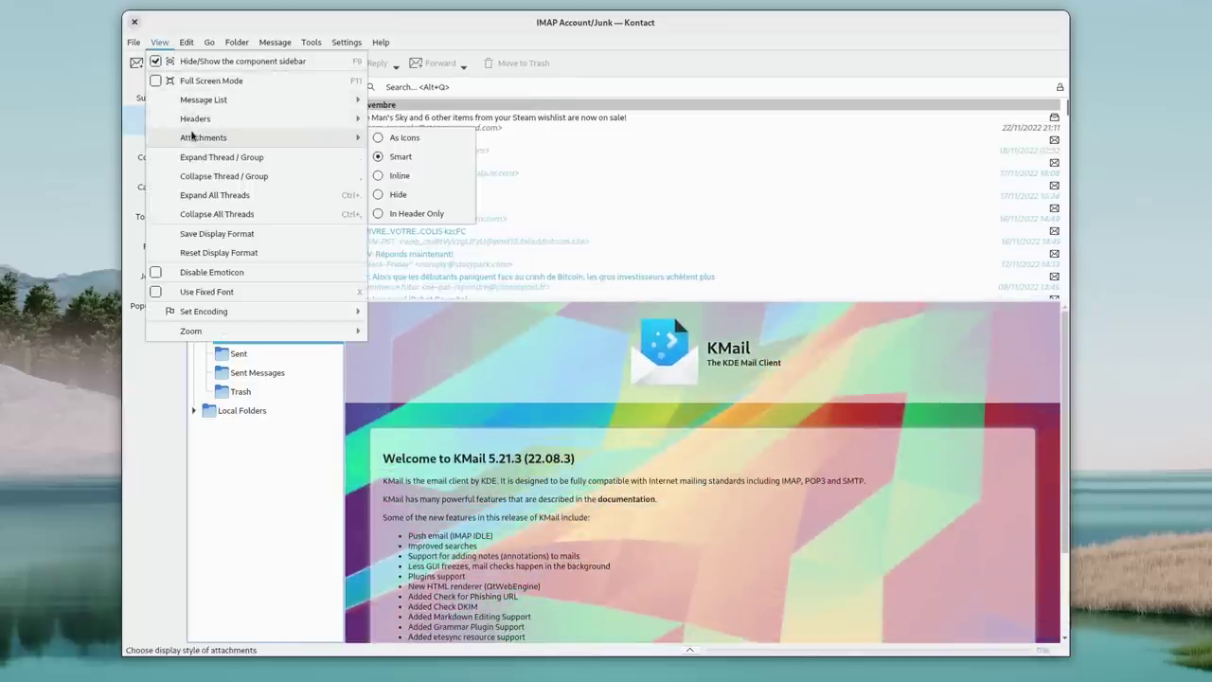
pyautogui.moveTo(347, 43)
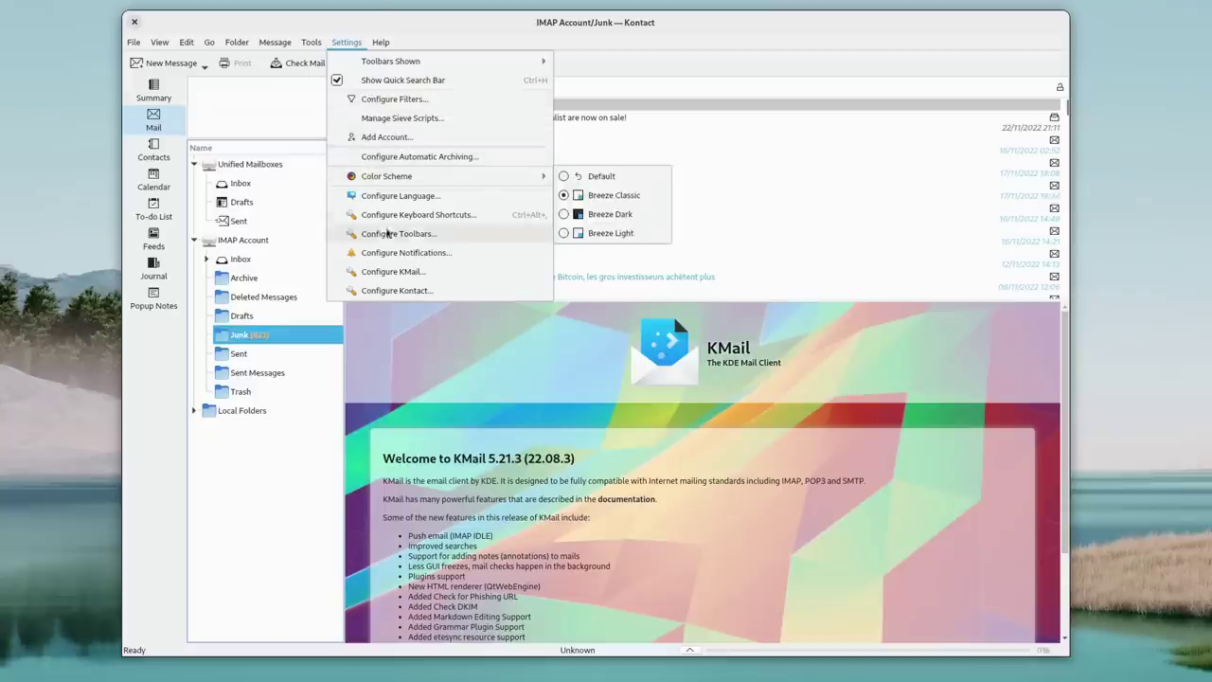
pyautogui.click(386, 274)
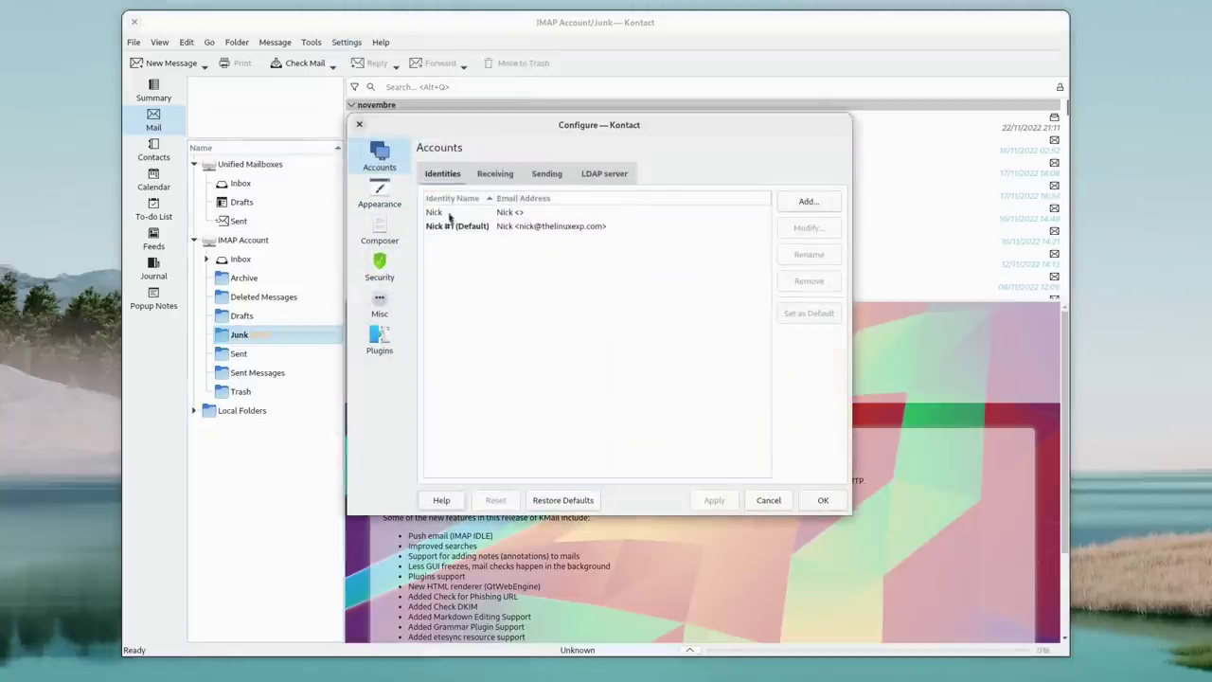
pyautogui.click(380, 196)
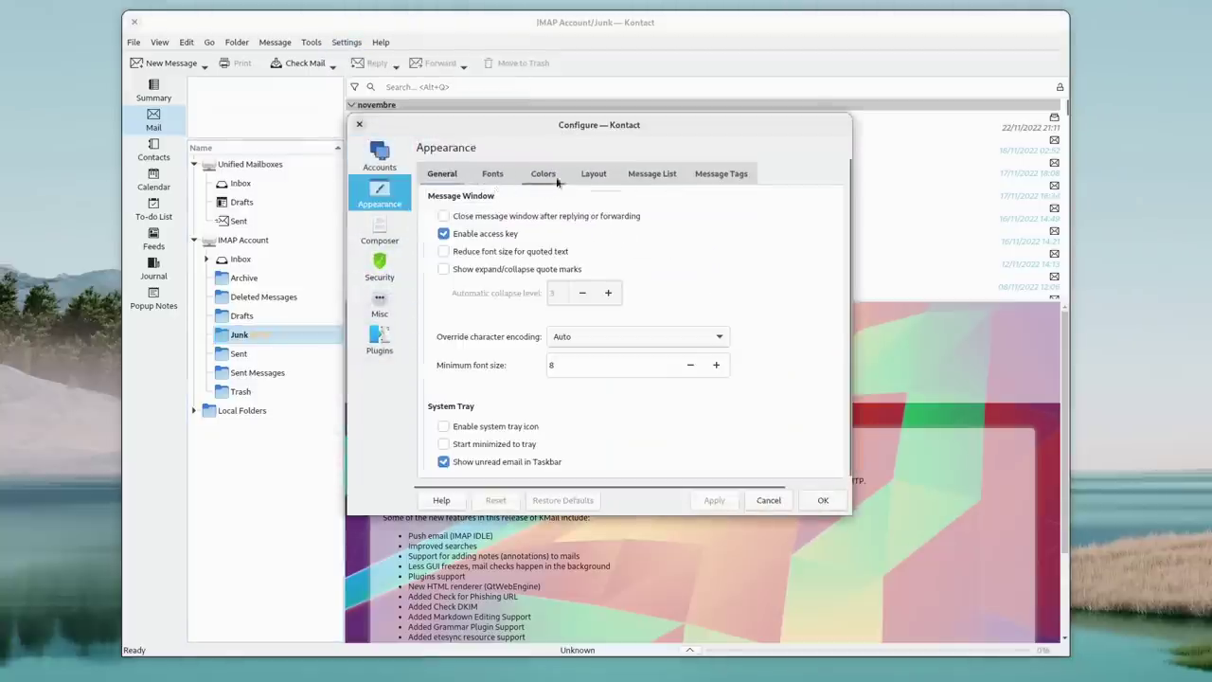
pyautogui.click(592, 175)
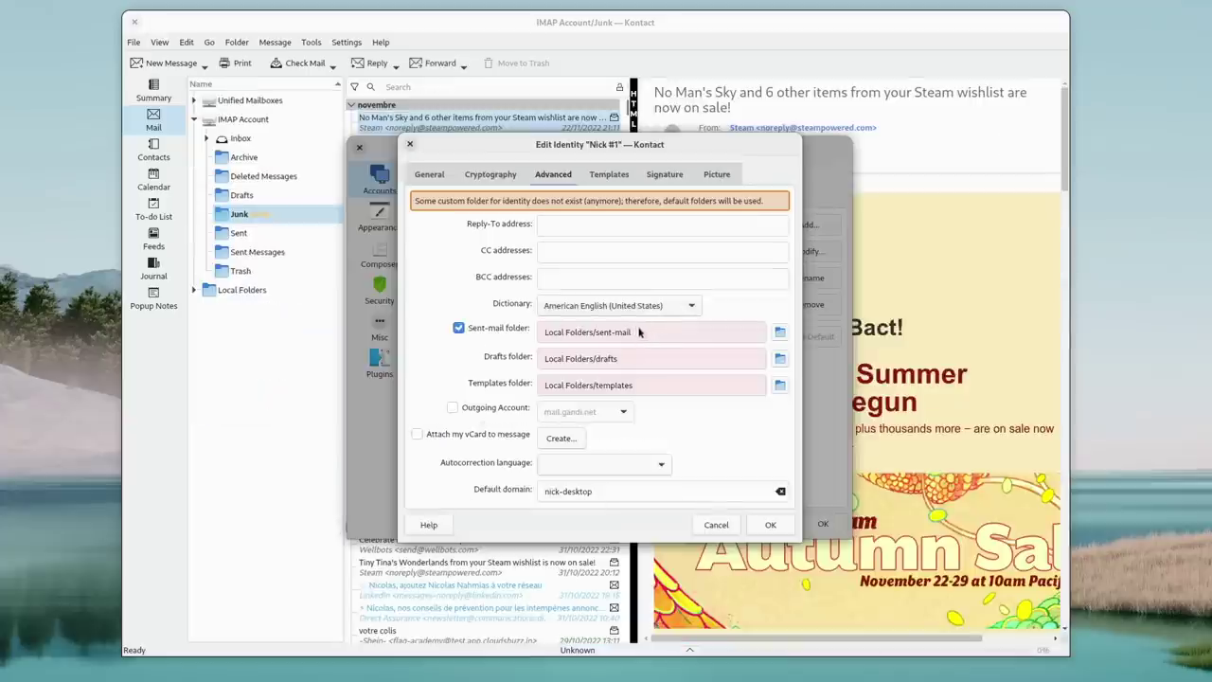
# Set the default identity's sent-mail folder to the IMAP account's Sent folder
pyautogui.click(778, 332)
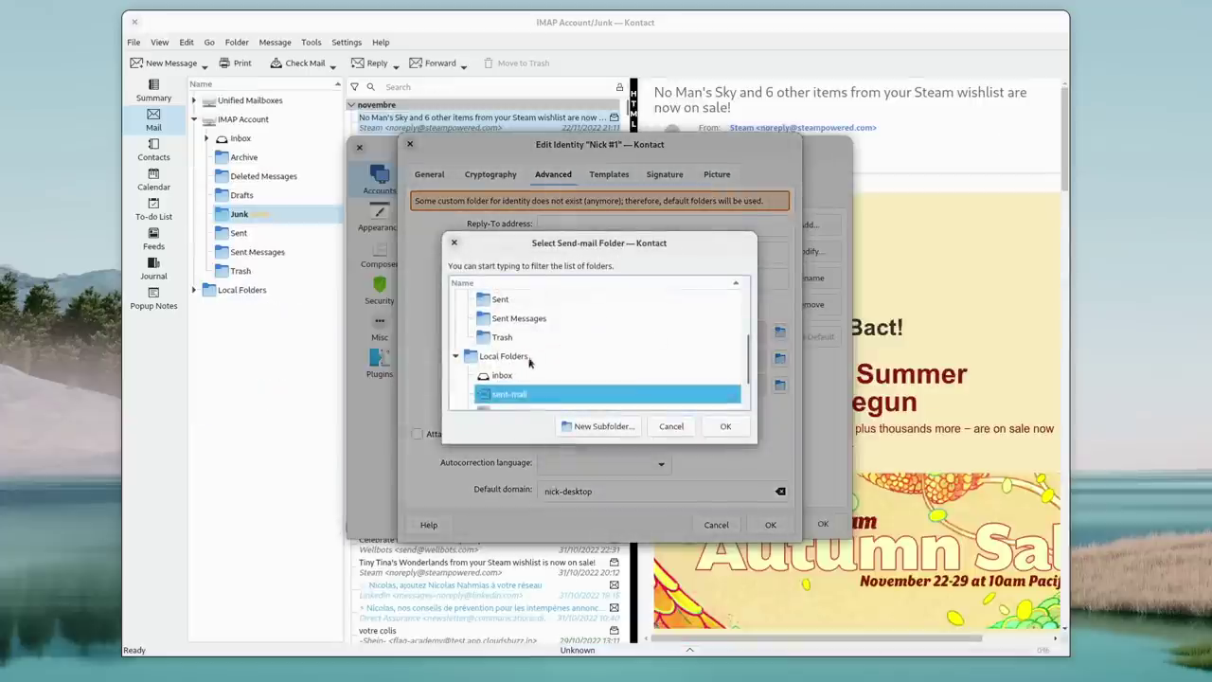
pyautogui.scroll(1, 525, 366)
pyautogui.click(504, 357)
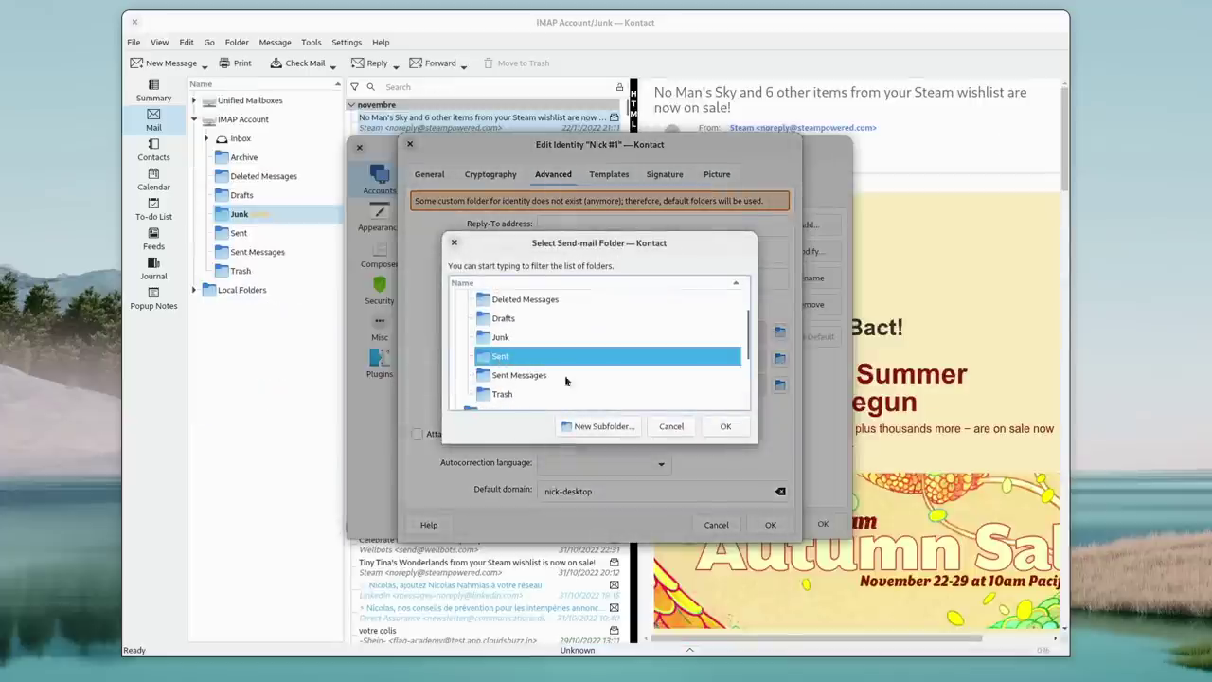
pyautogui.click(722, 427)
# Set the identity's drafts folder to the IMAP account's Drafts folder and open the templates folder selection
pyautogui.click(778, 359)
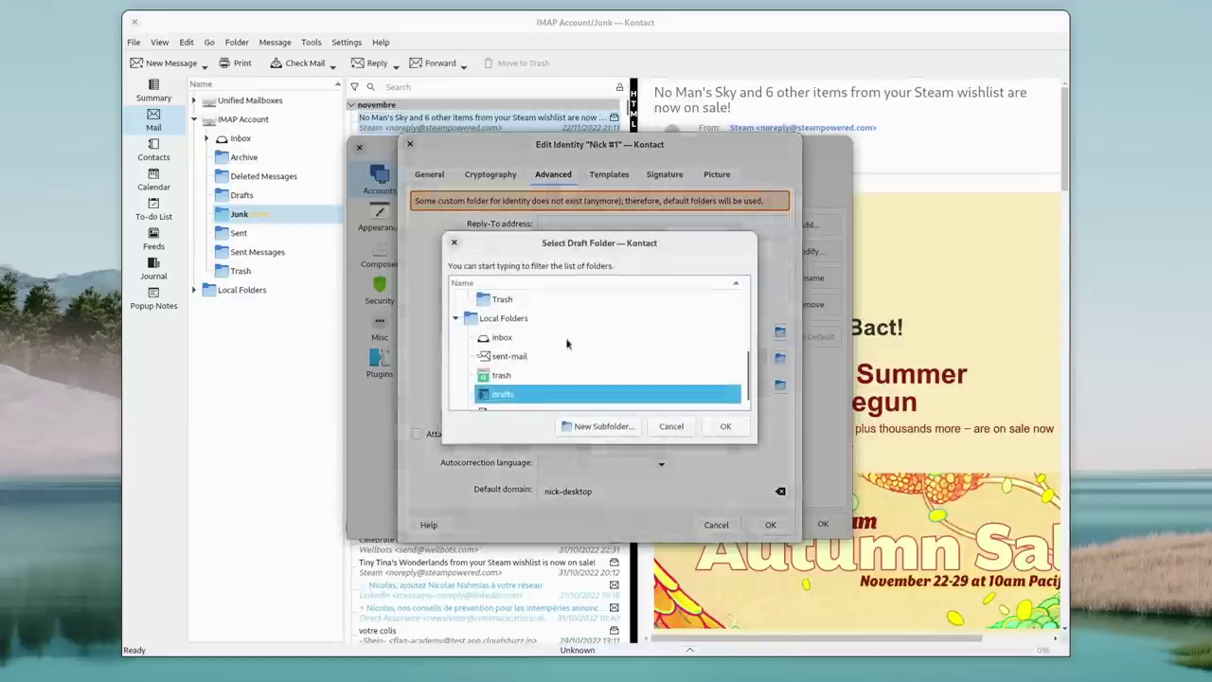
pyautogui.scroll(3, 523, 348)
pyautogui.click(503, 356)
pyautogui.click(722, 426)
pyautogui.click(778, 385)
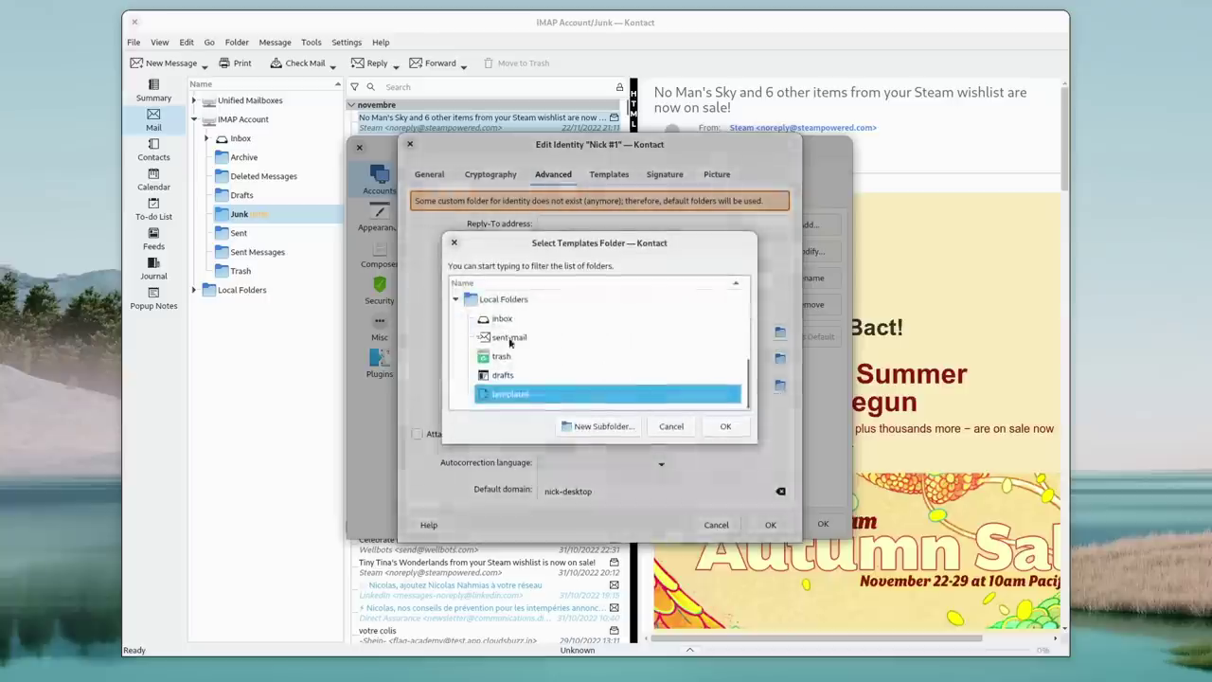
pyautogui.scroll(3, 521, 348)
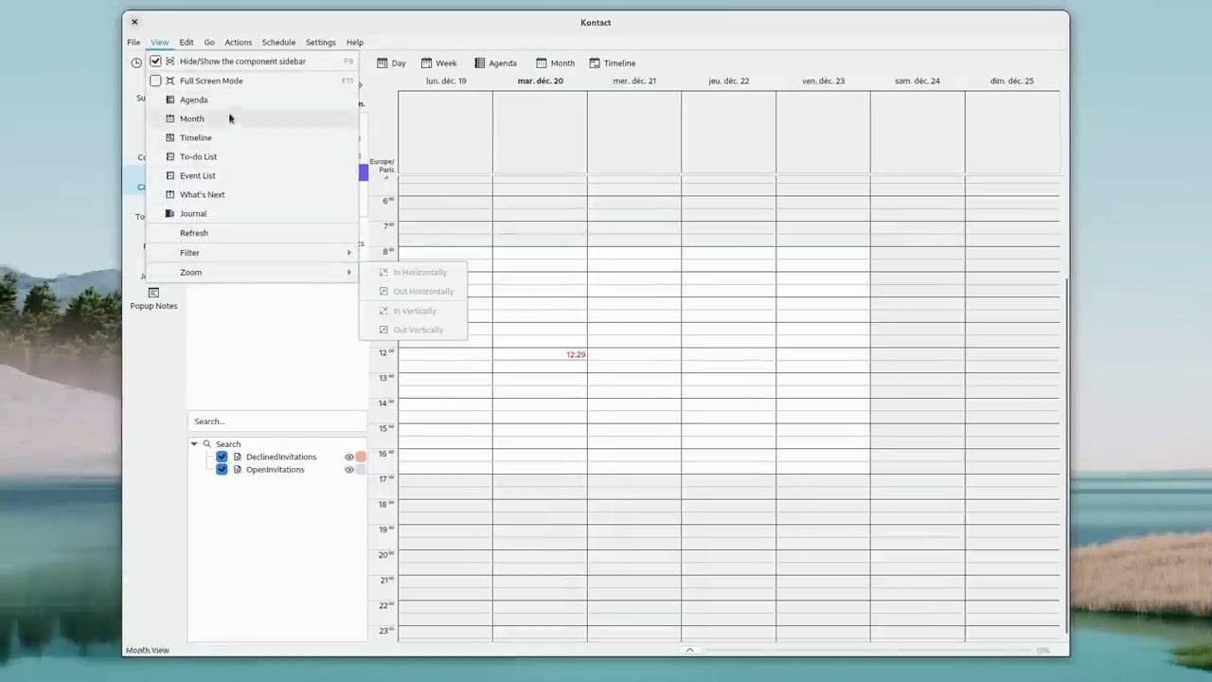
pyautogui.moveTo(310, 44)
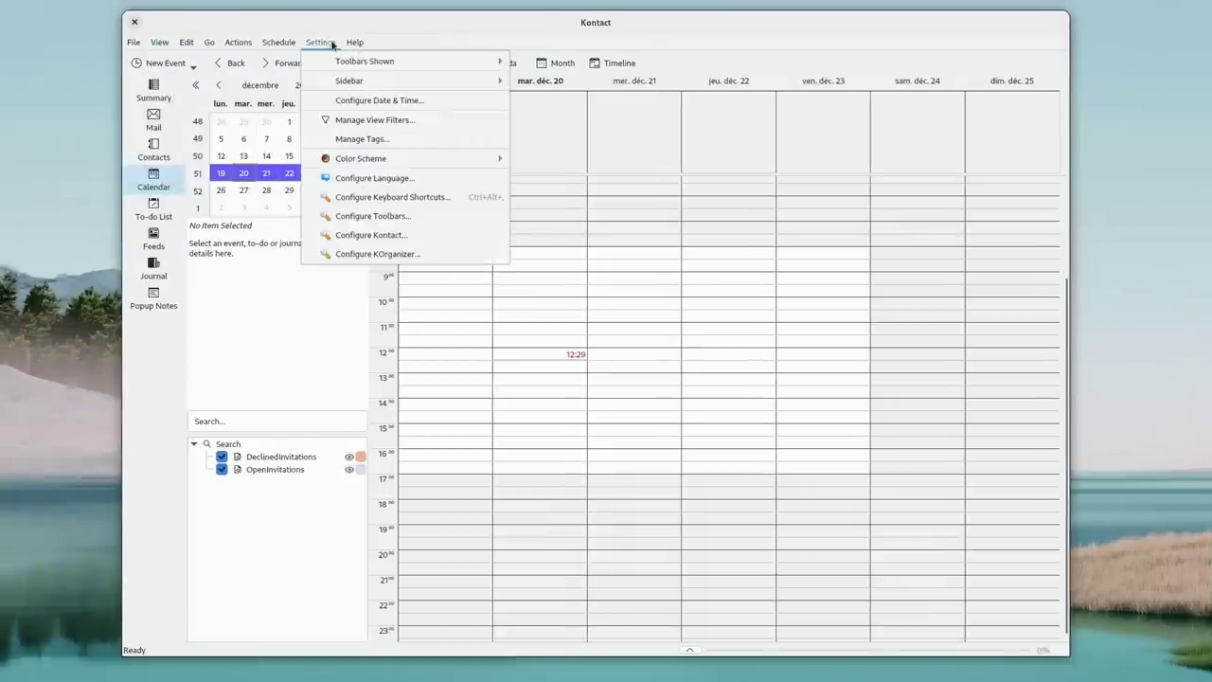
pyautogui.click(352, 234)
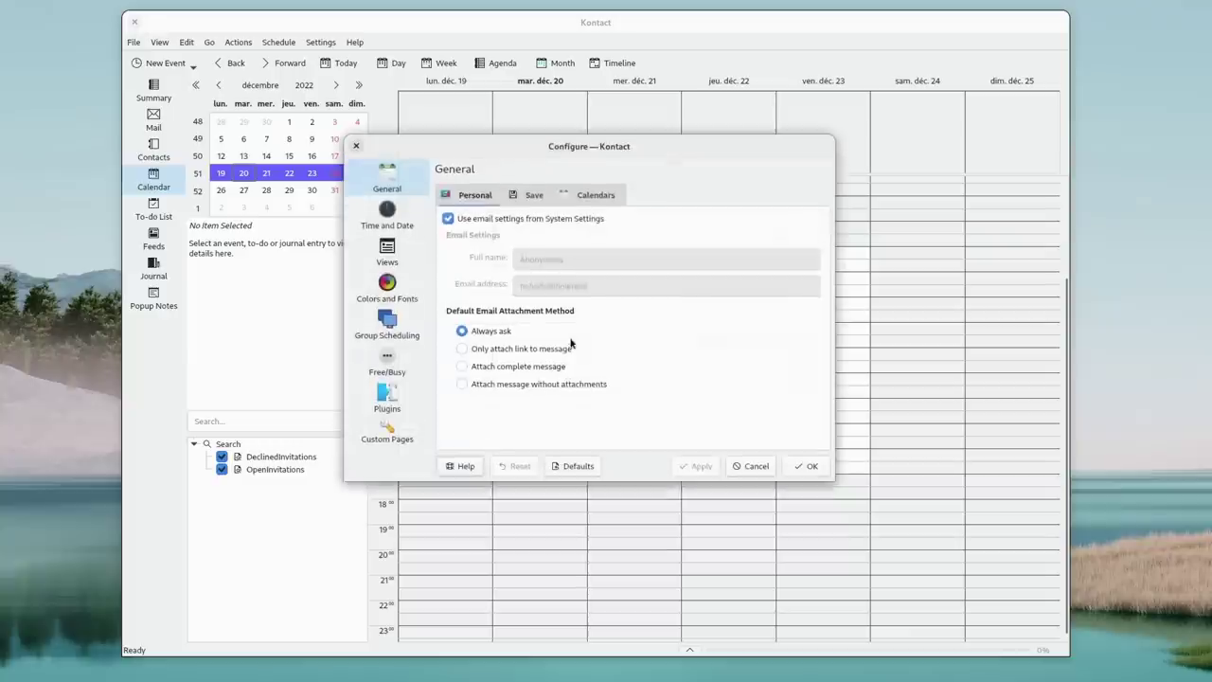
pyautogui.click(381, 260)
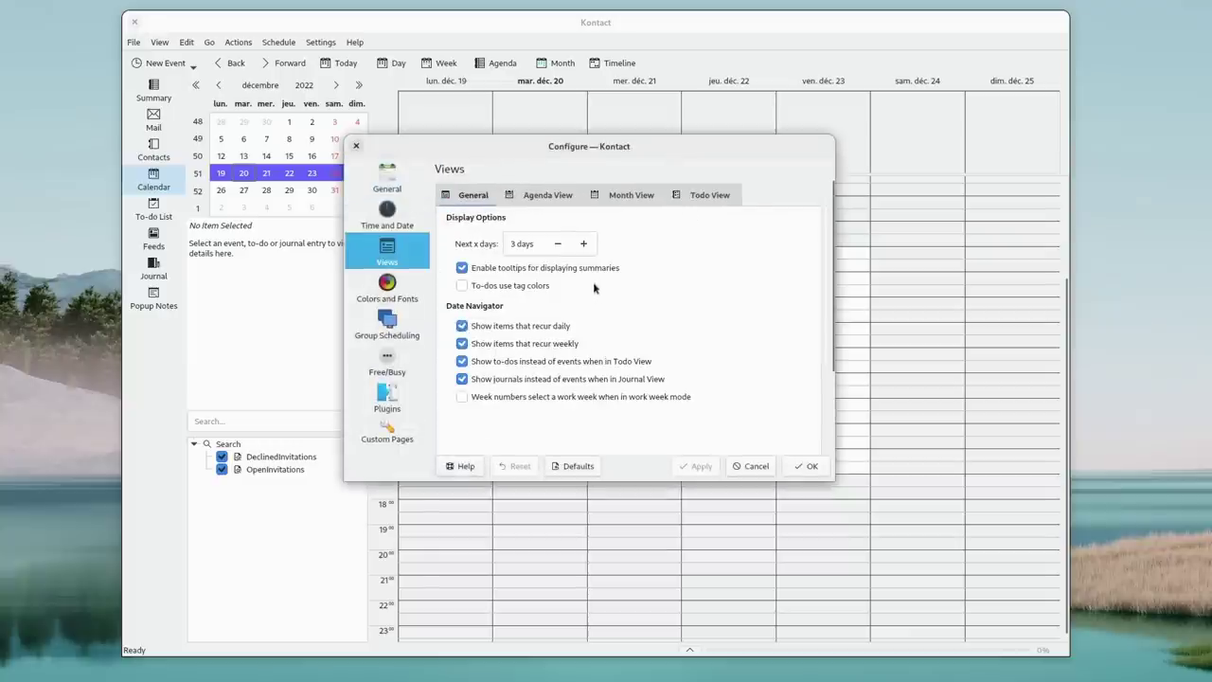
pyautogui.click(536, 199)
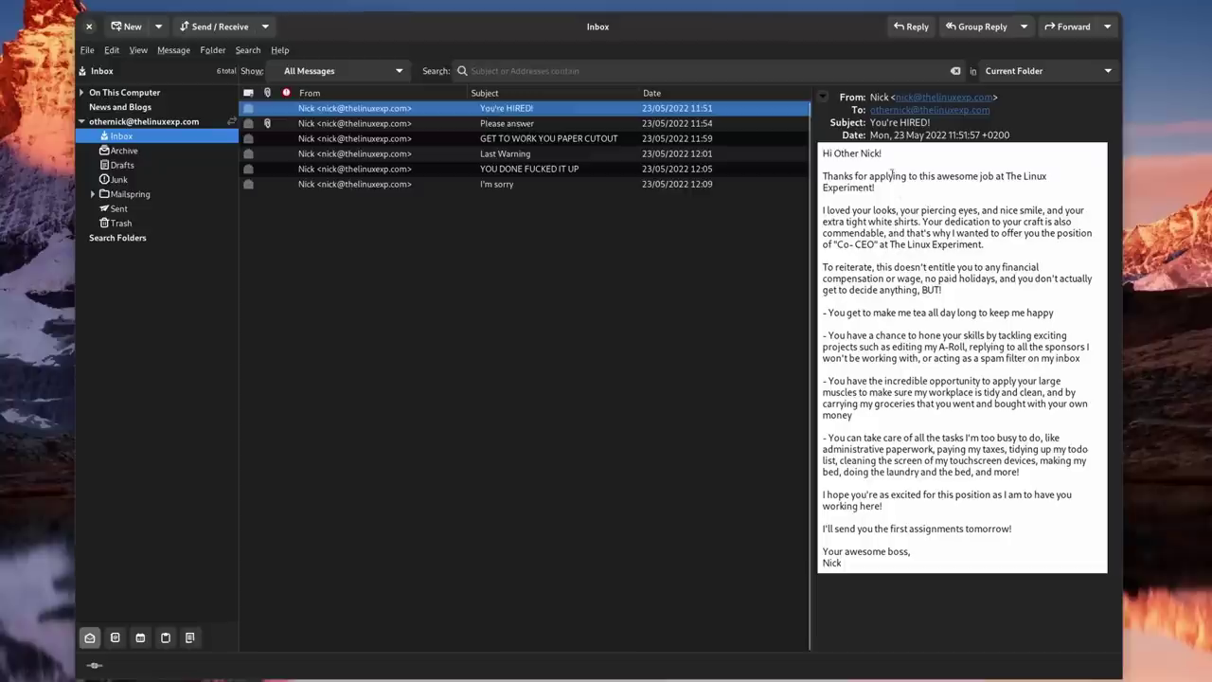
# In the Evolution inbox, look over the "You're HIRED!" message and open the "Please answer" message
pyautogui.moveTo(891, 167); pyautogui.dragTo(909, 483)
pyautogui.click(909, 482)
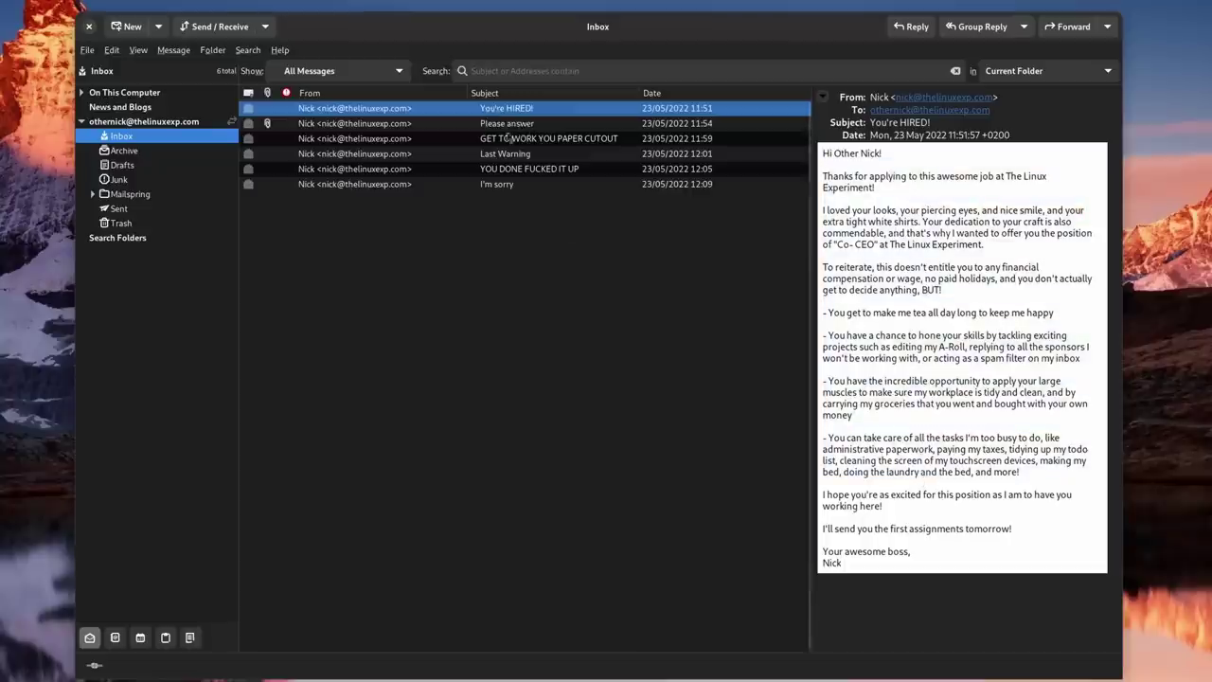
pyautogui.click(474, 125)
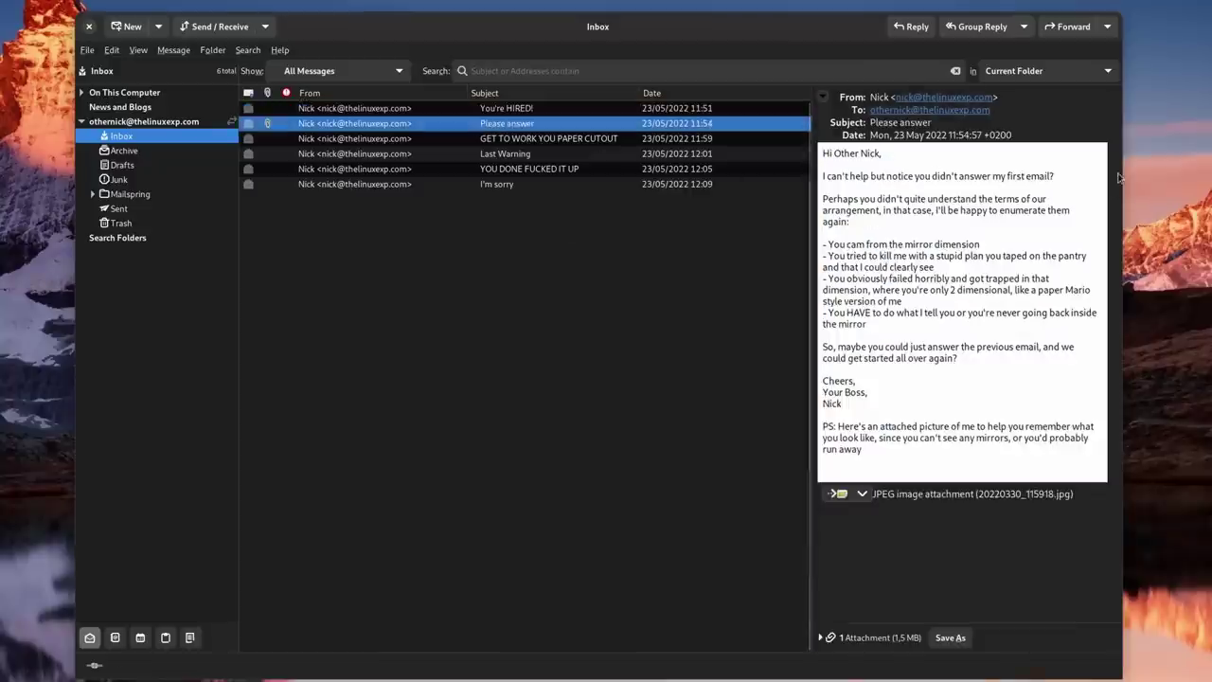
# Read through the body and the postscript of the "Please answer" message
pyautogui.moveTo(965, 161); pyautogui.dragTo(959, 346)
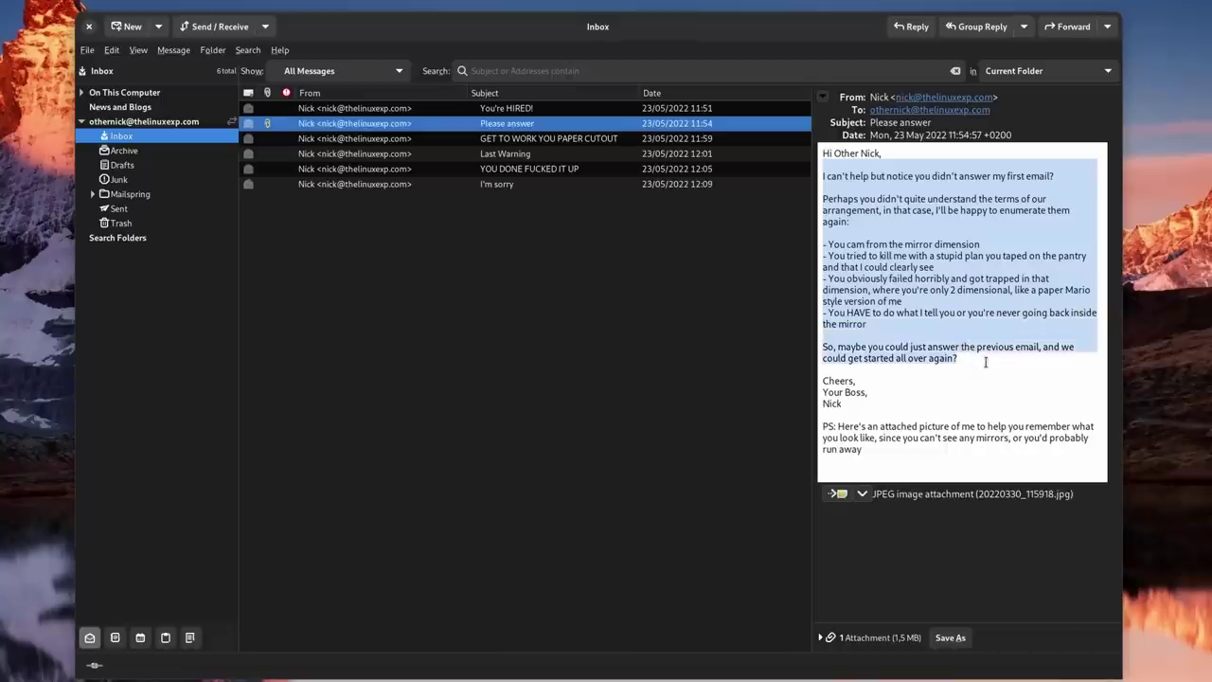
pyautogui.click(986, 363)
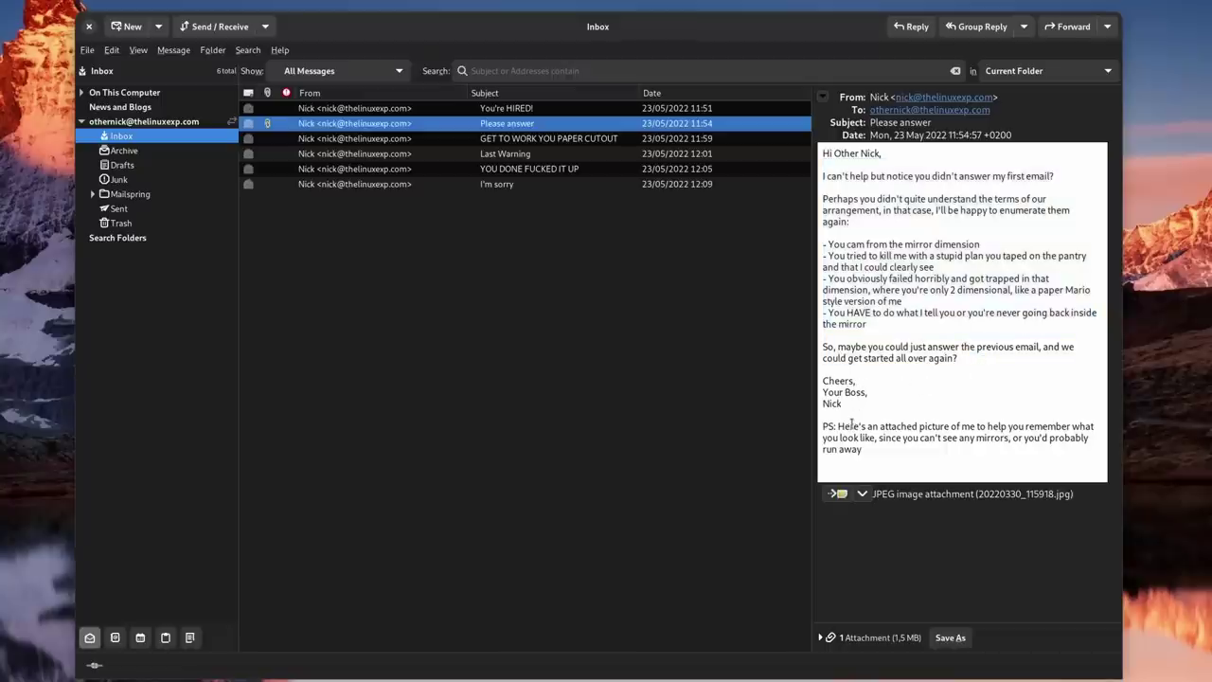
pyautogui.moveTo(856, 423); pyautogui.dragTo(901, 447)
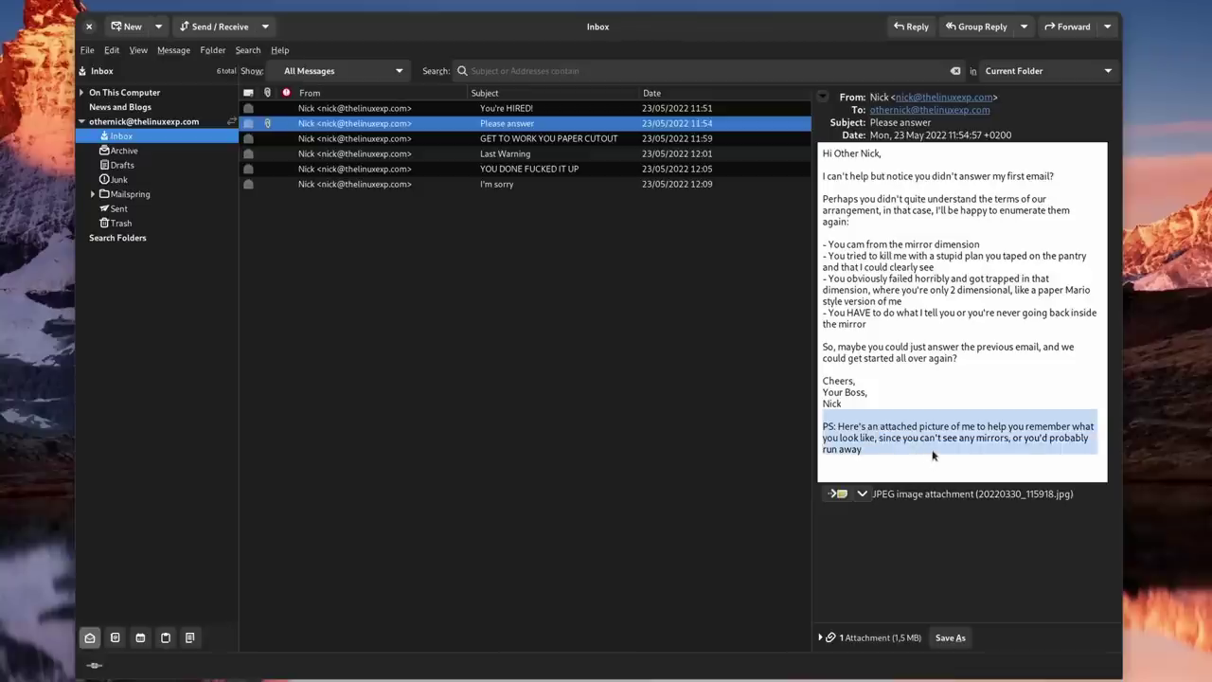
pyautogui.click(932, 455)
# Open Evolution's contacts and view the entries around .09 Perso répondeur and .10 Annuaire
pyautogui.hotkey('ctrl', '2')
pyautogui.click(270, 248)
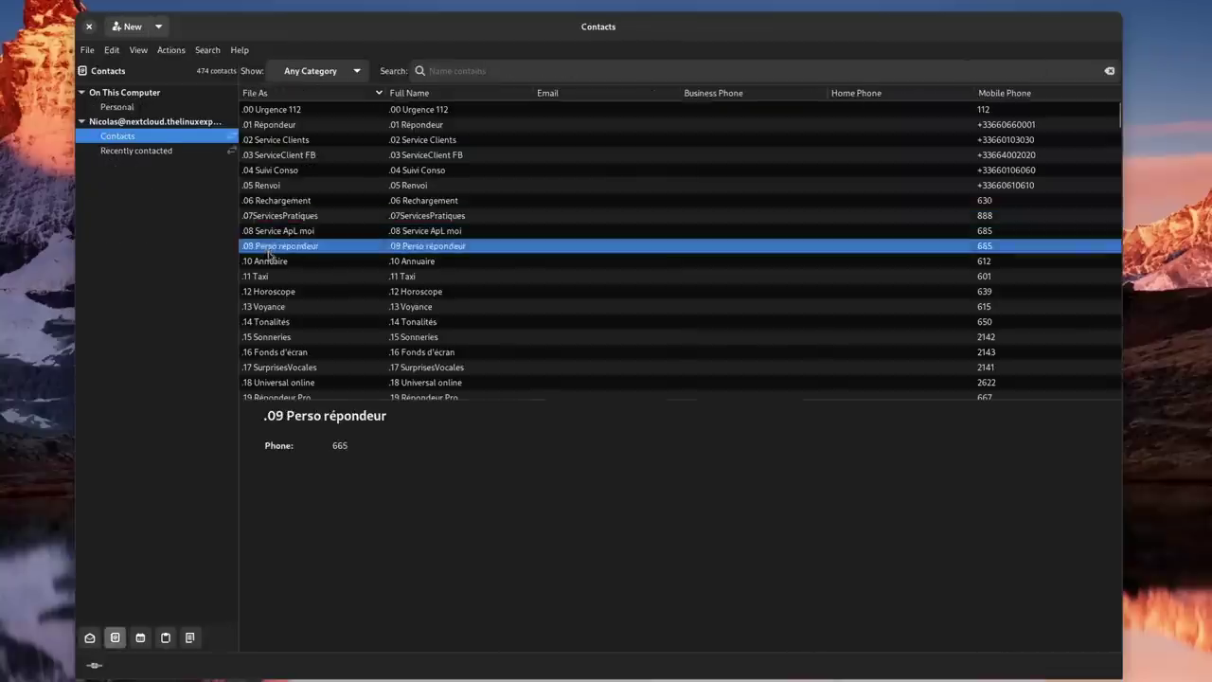
pyautogui.click(265, 259)
pyautogui.click(142, 637)
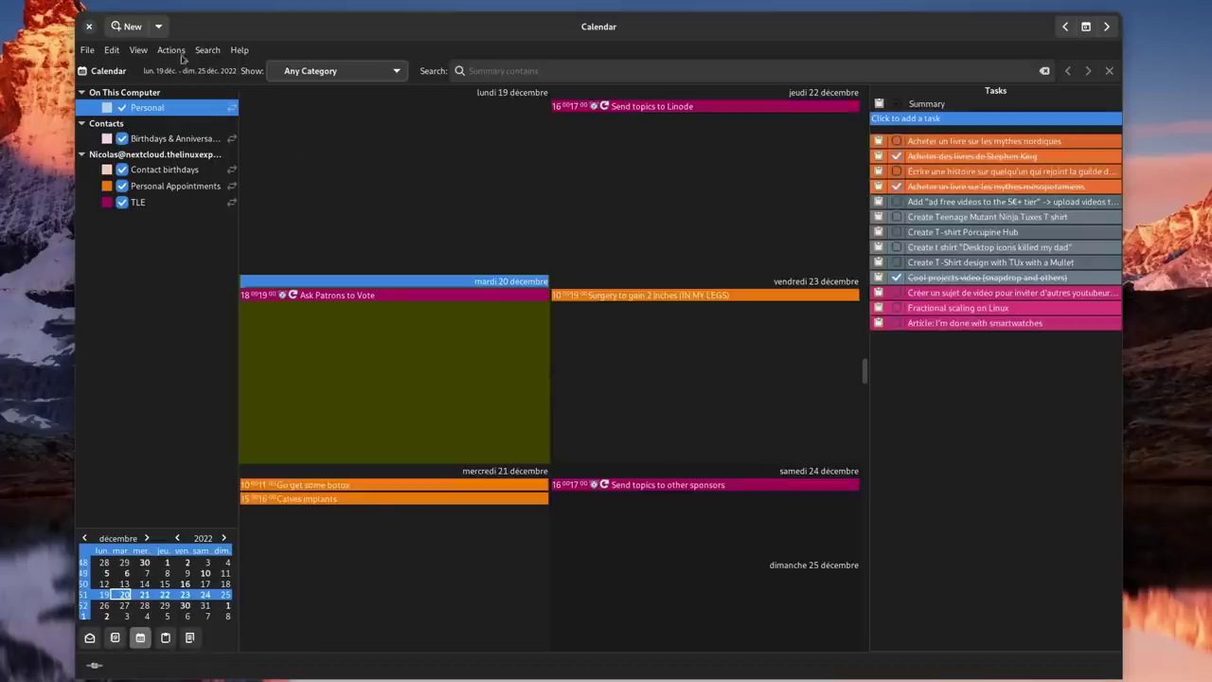
pyautogui.click(138, 50)
pyautogui.moveTo(142, 72)
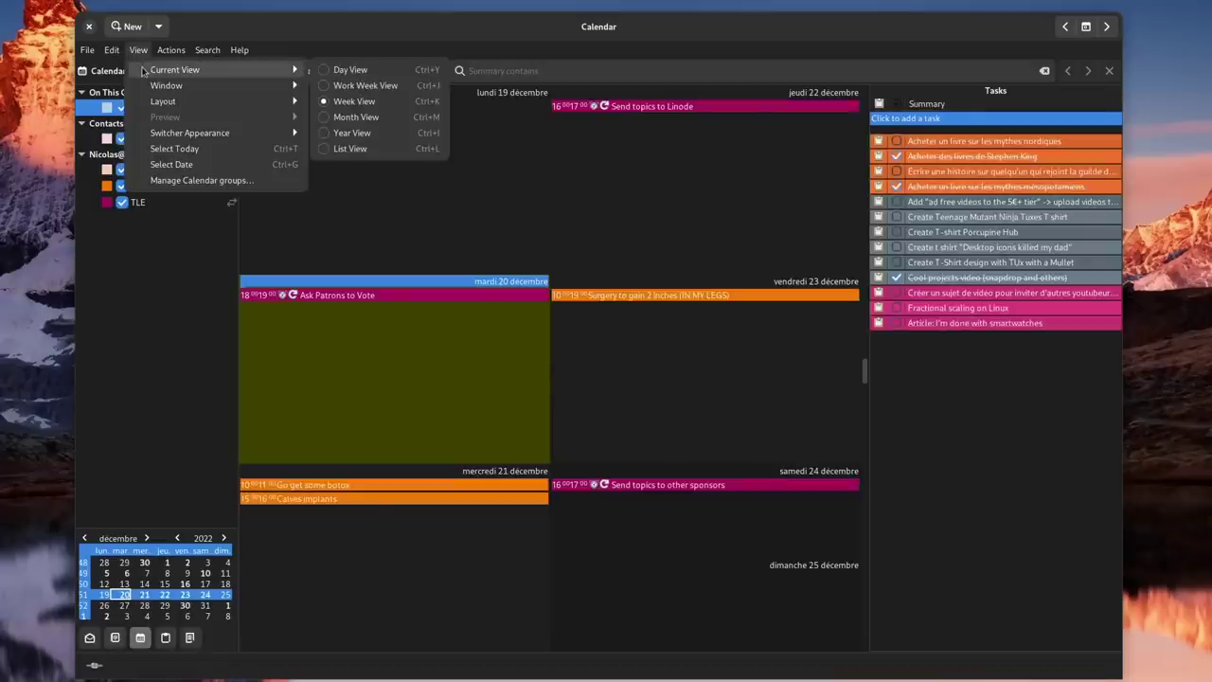
pyautogui.click(372, 102)
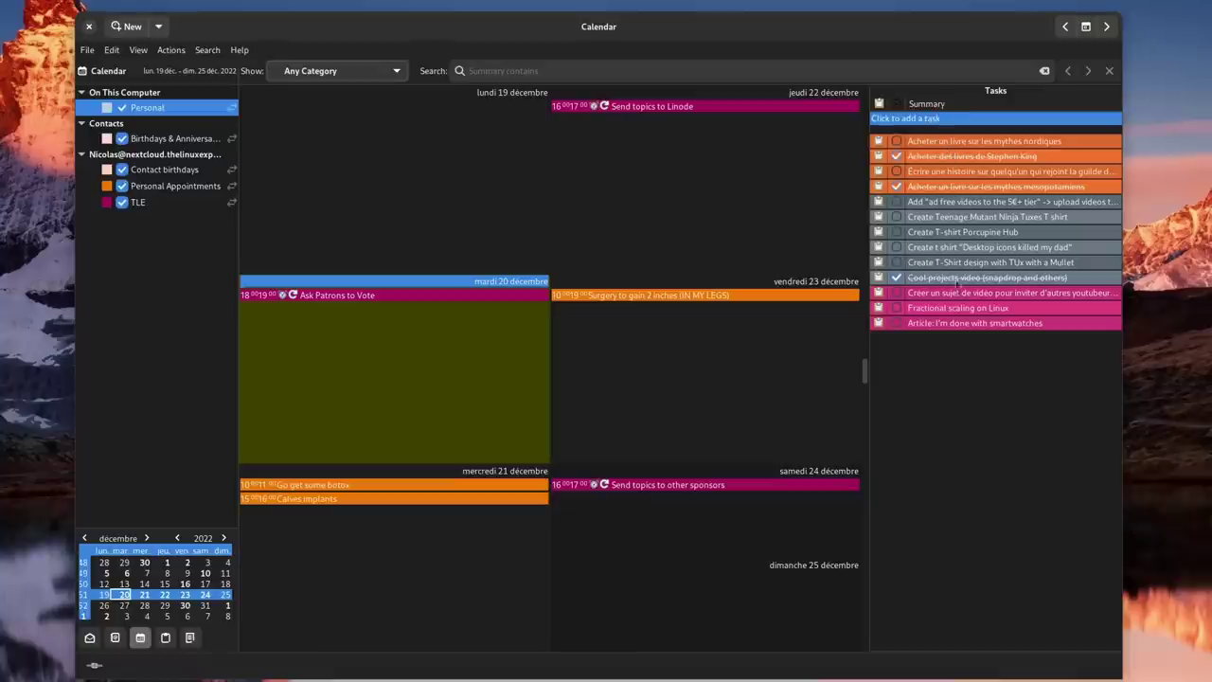
pyautogui.click(140, 52)
pyautogui.moveTo(149, 76)
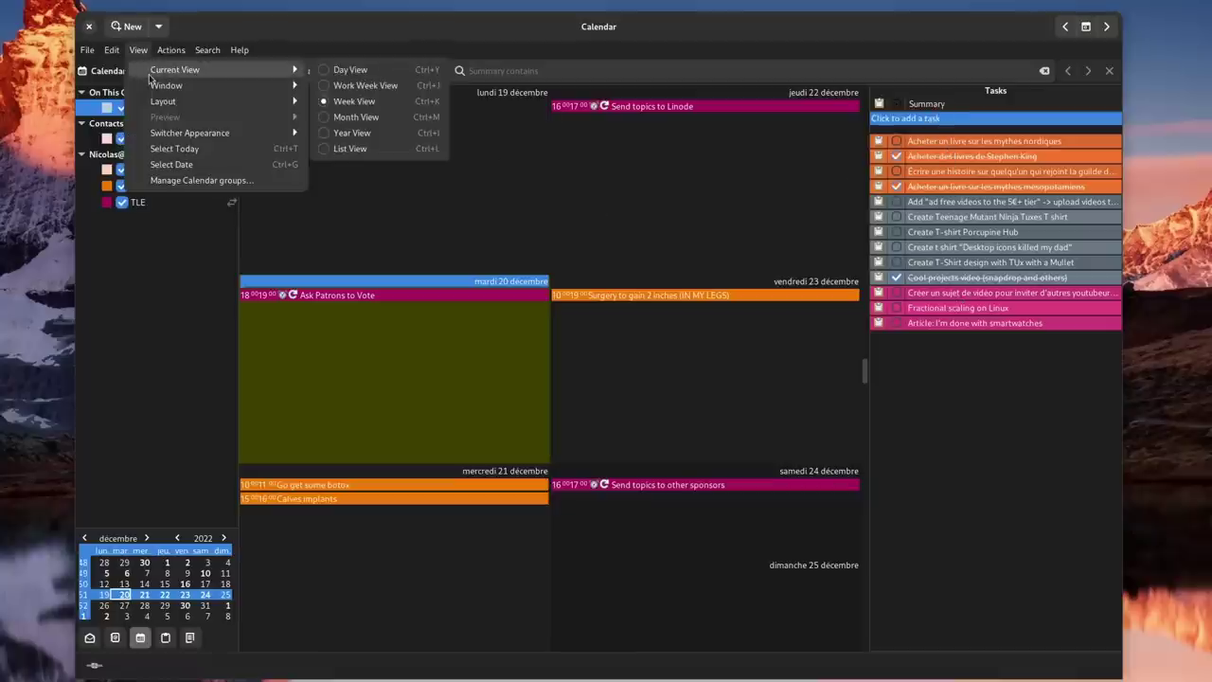
pyautogui.click(395, 86)
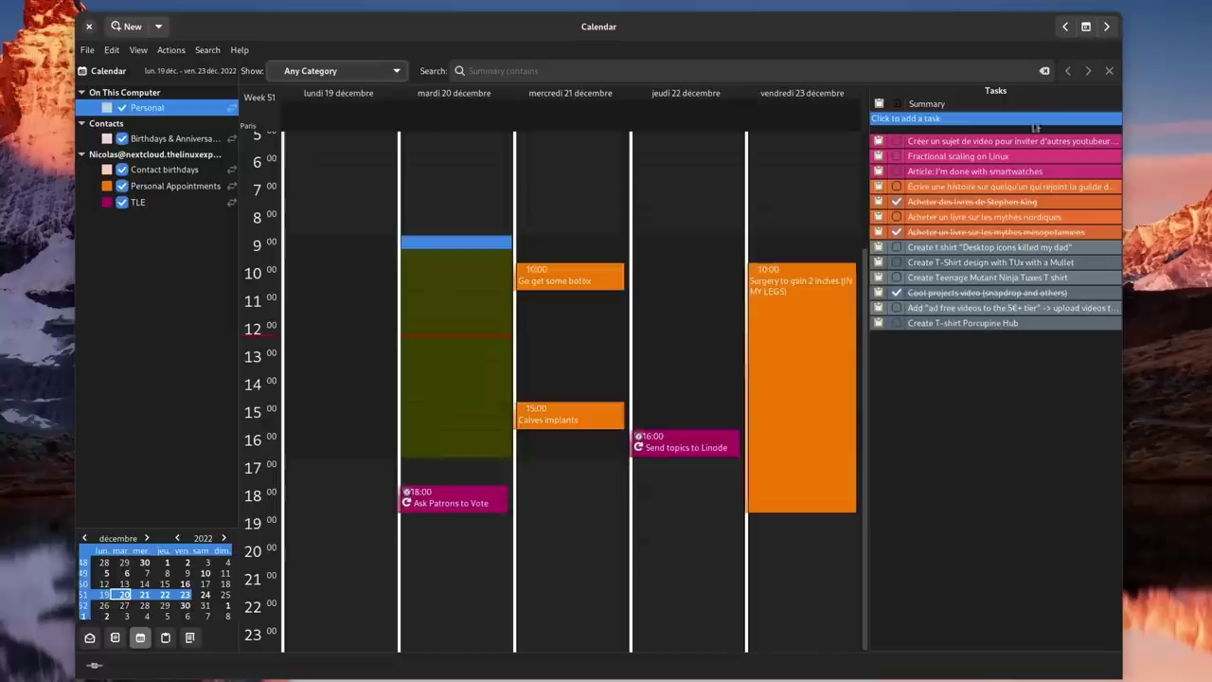
# Hide the Tasks and Memos pane in the calendar layout
pyautogui.click(140, 52)
pyautogui.moveTo(151, 102)
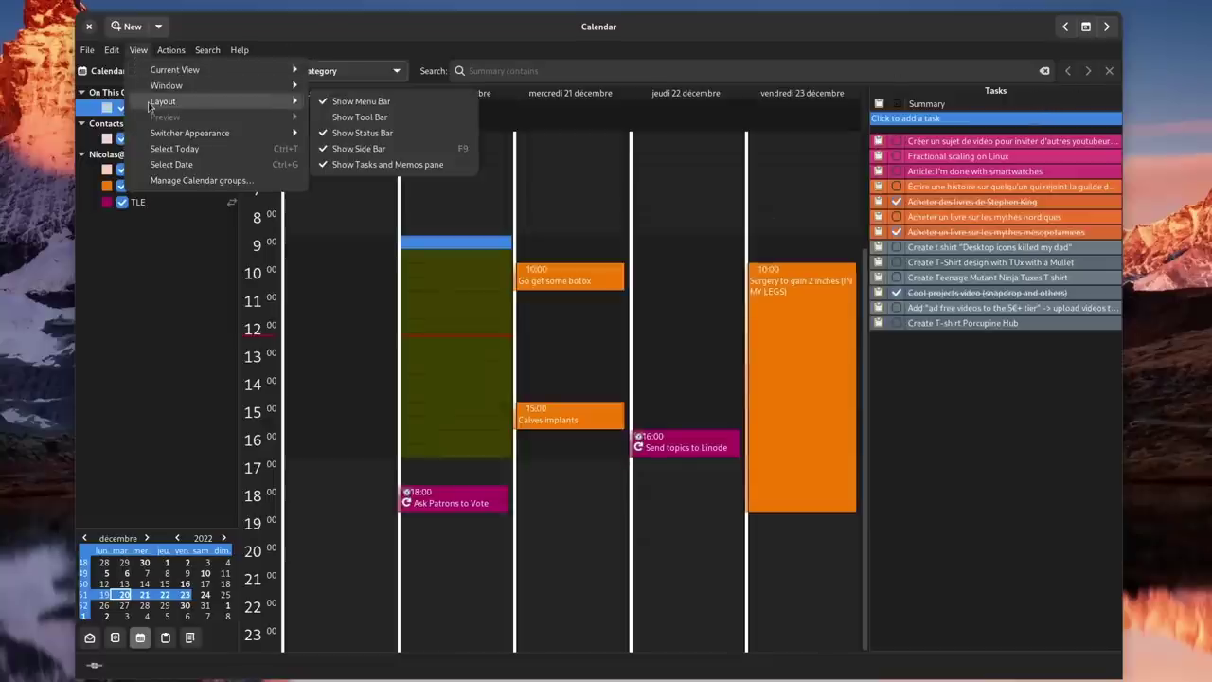
pyautogui.click(387, 164)
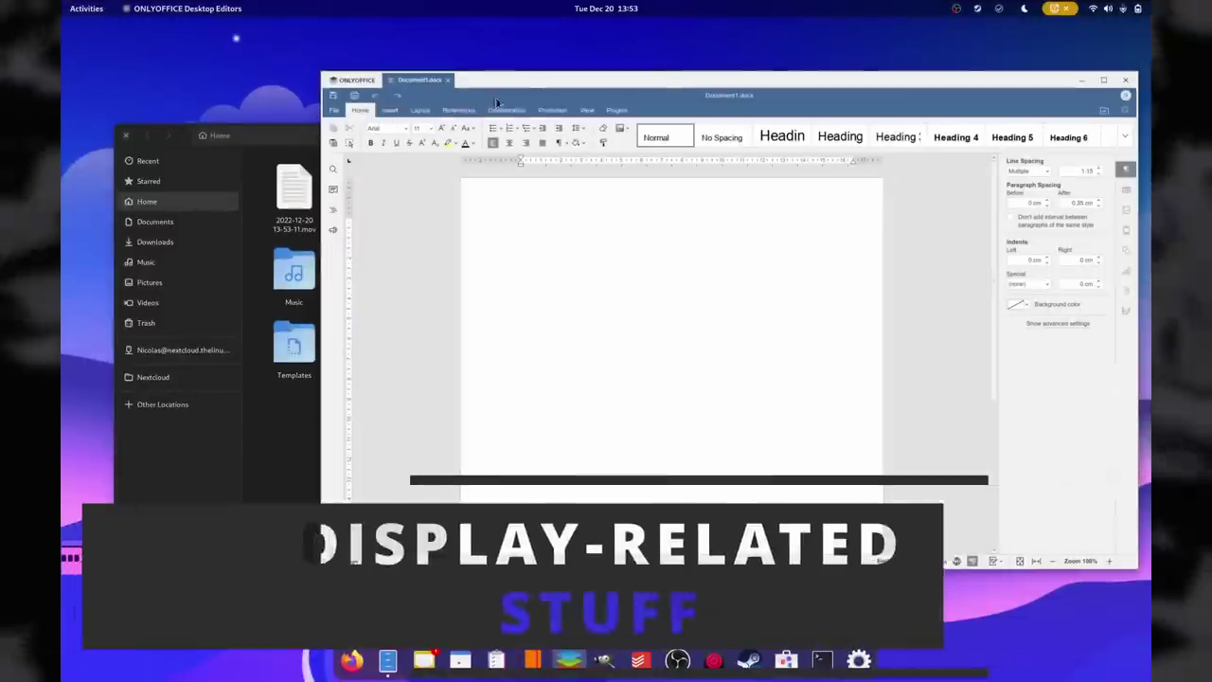
# Reposition the ONLYOFFICE document window on the desktop
pyautogui.moveTo(526, 85); pyautogui.dragTo(423, 114)
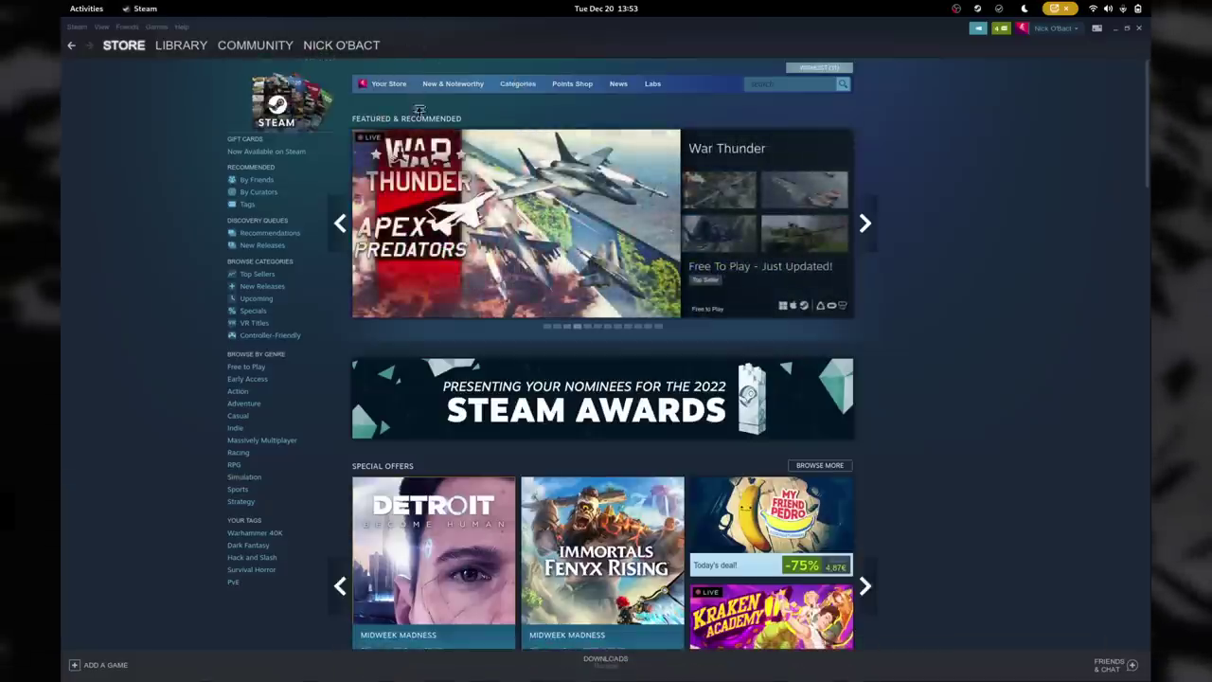
# In Steam, open the Library and restore the maximized window to a smaller one over the Files window
pyautogui.click(181, 44)
pyautogui.moveTo(435, 38); pyautogui.dragTo(487, 71)
pyautogui.moveTo(161, 74); pyautogui.dragTo(441, 95)
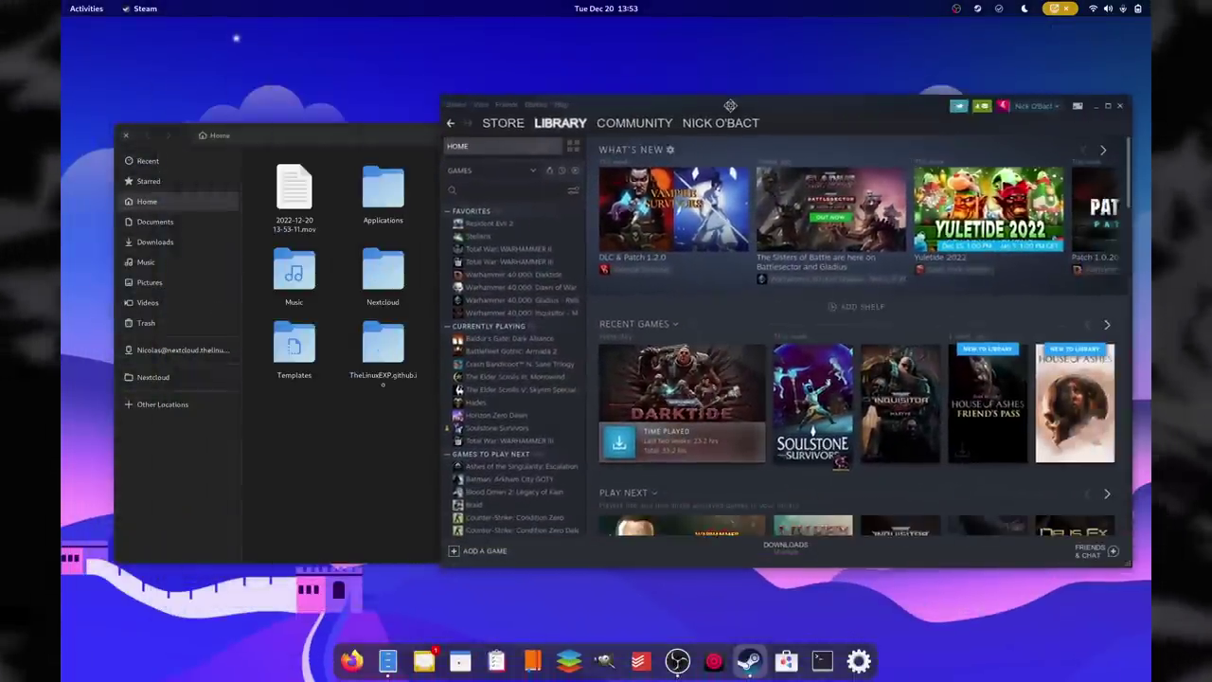
pyautogui.moveTo(730, 105); pyautogui.dragTo(700, 98)
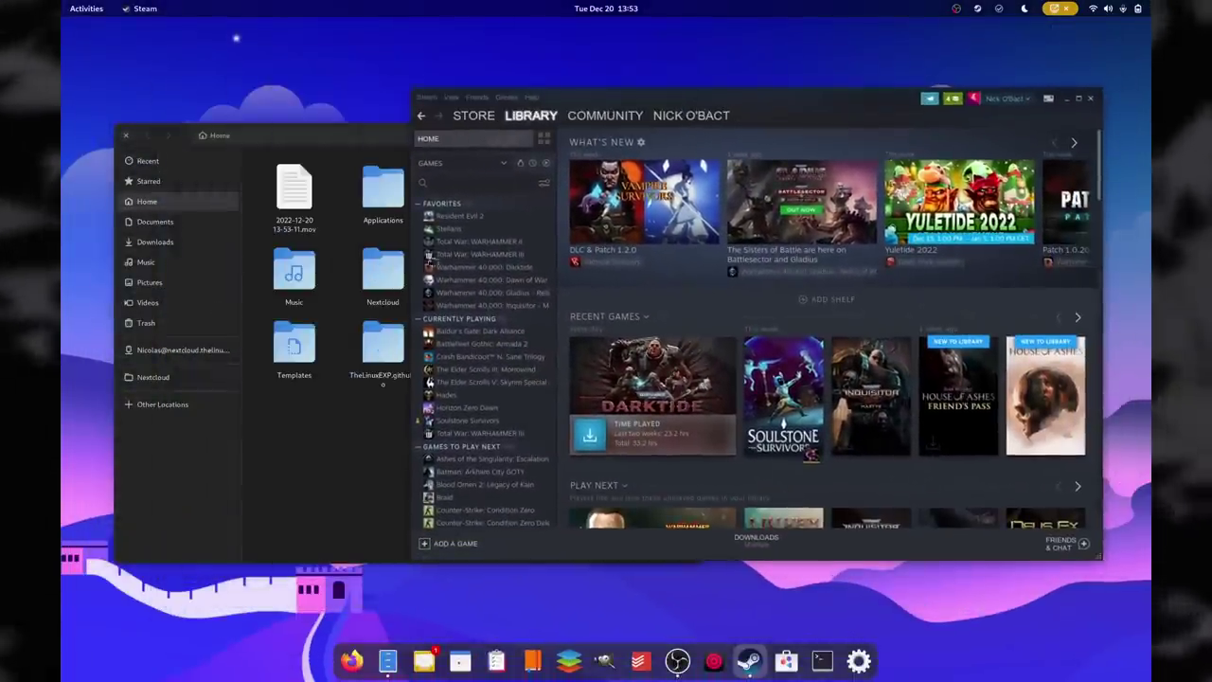
# Open the Warhammer 40,000: Darktide page in the Steam library and look through its activity and achievements
pyautogui.click(500, 269)
pyautogui.scroll(-5, 747, 411)
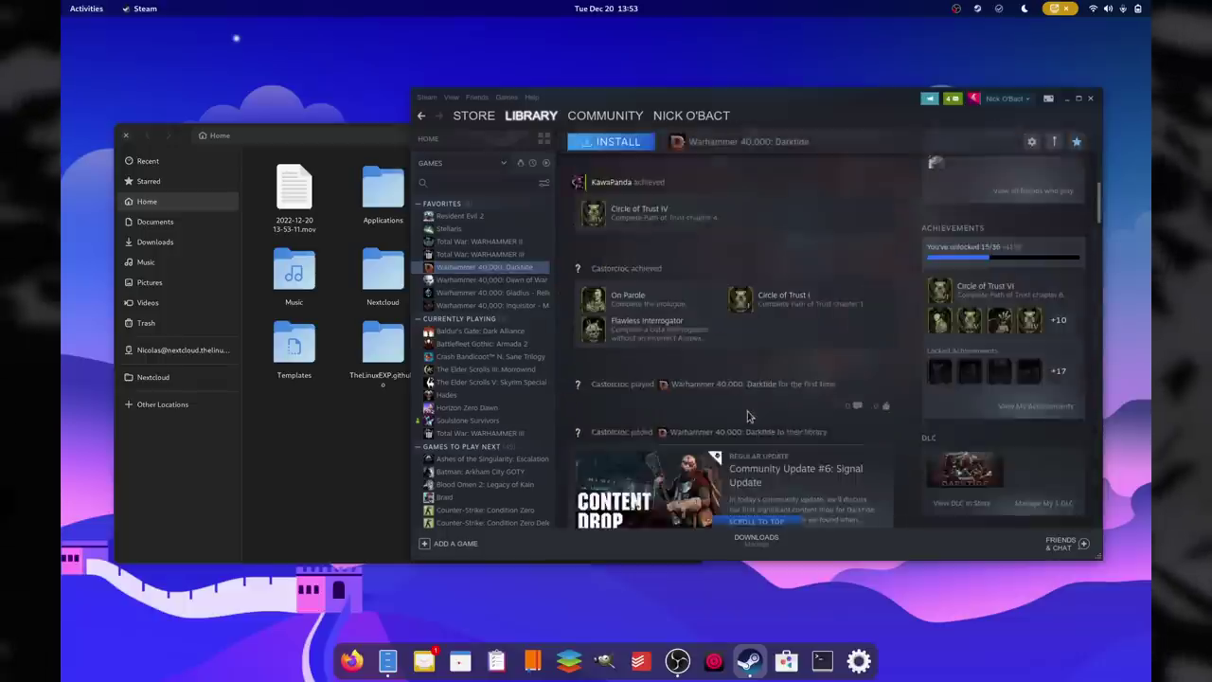
pyautogui.scroll(5, 747, 411)
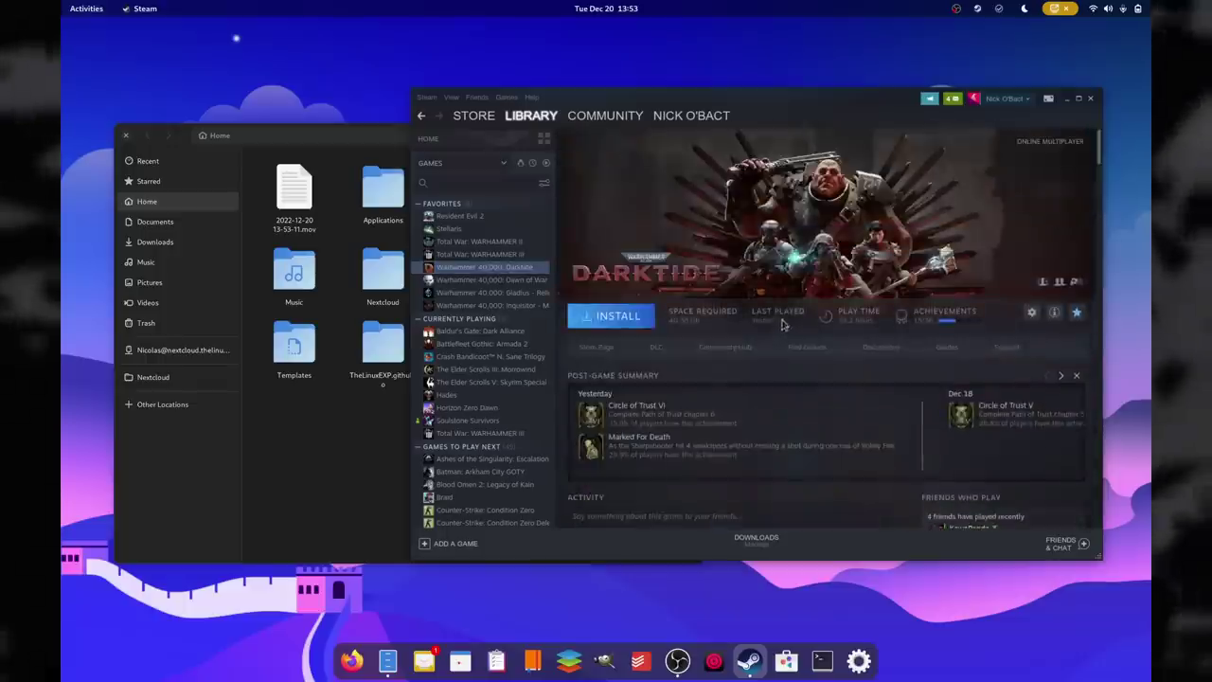
# Move the Steam window over the Files window, bring Files to the front and reposition it
pyautogui.moveTo(839, 97); pyautogui.dragTo(788, 116)
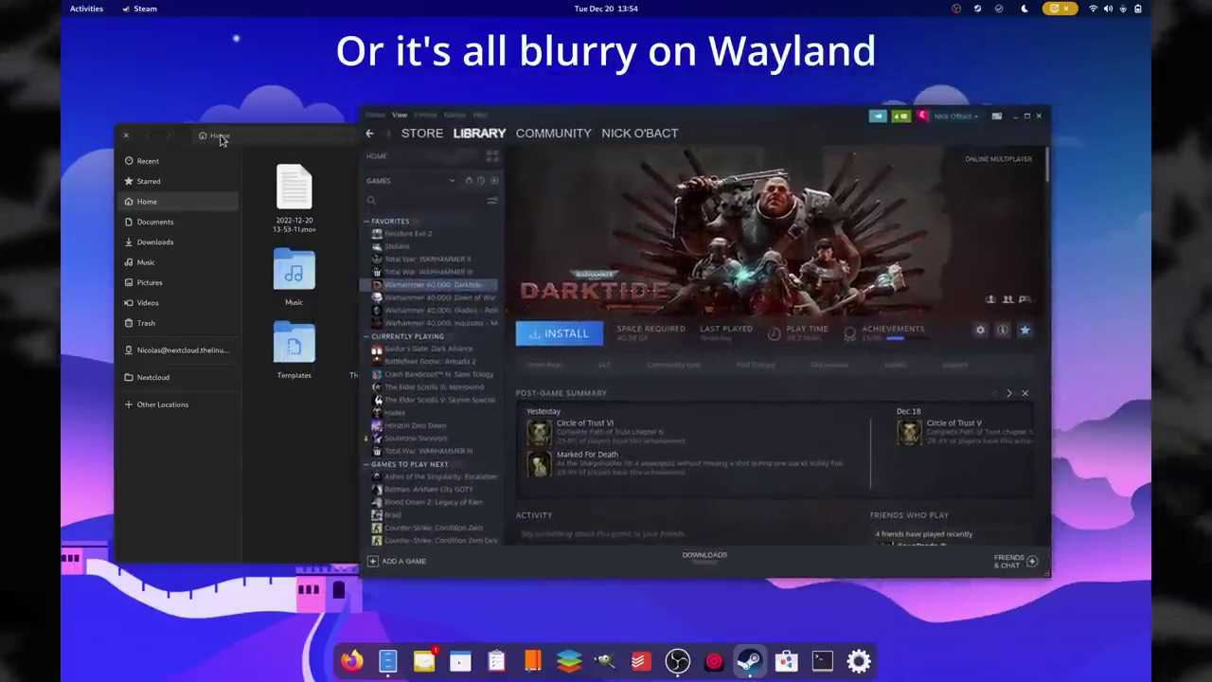
pyautogui.click(219, 139)
pyautogui.moveTo(453, 144); pyautogui.dragTo(545, 154)
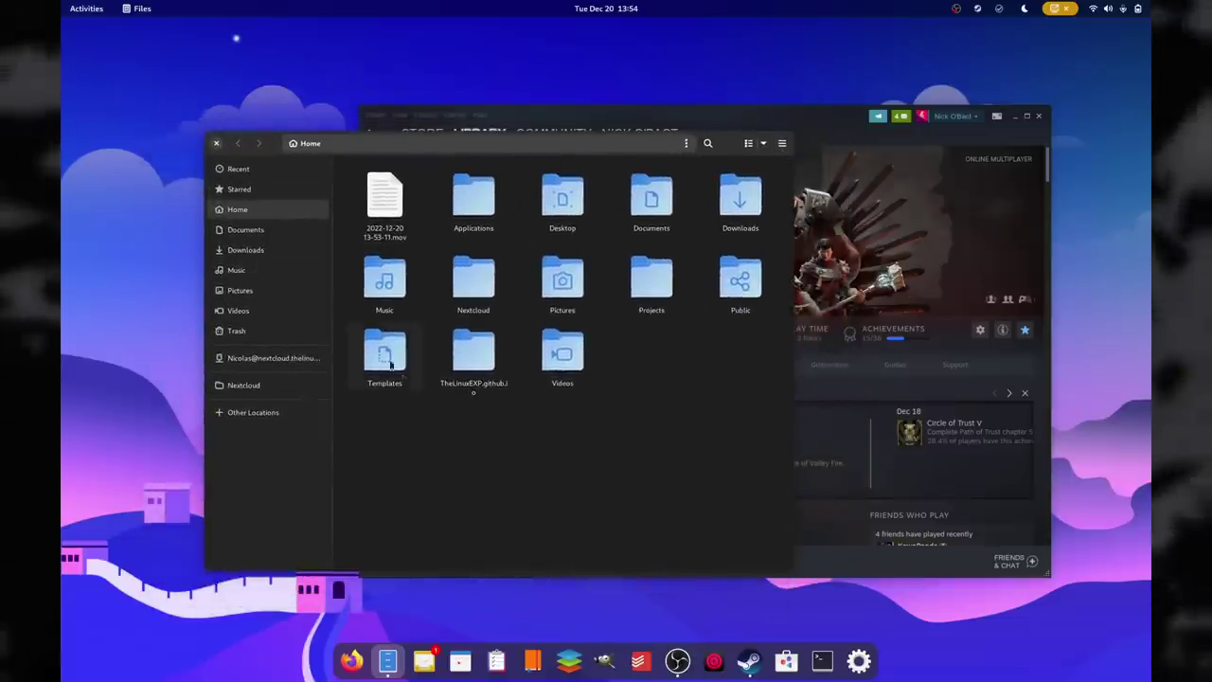
# Search the desktop's applications for "libre" and launch LibreOffice Writer
pyautogui.press('super')
pyautogui.write('libre')
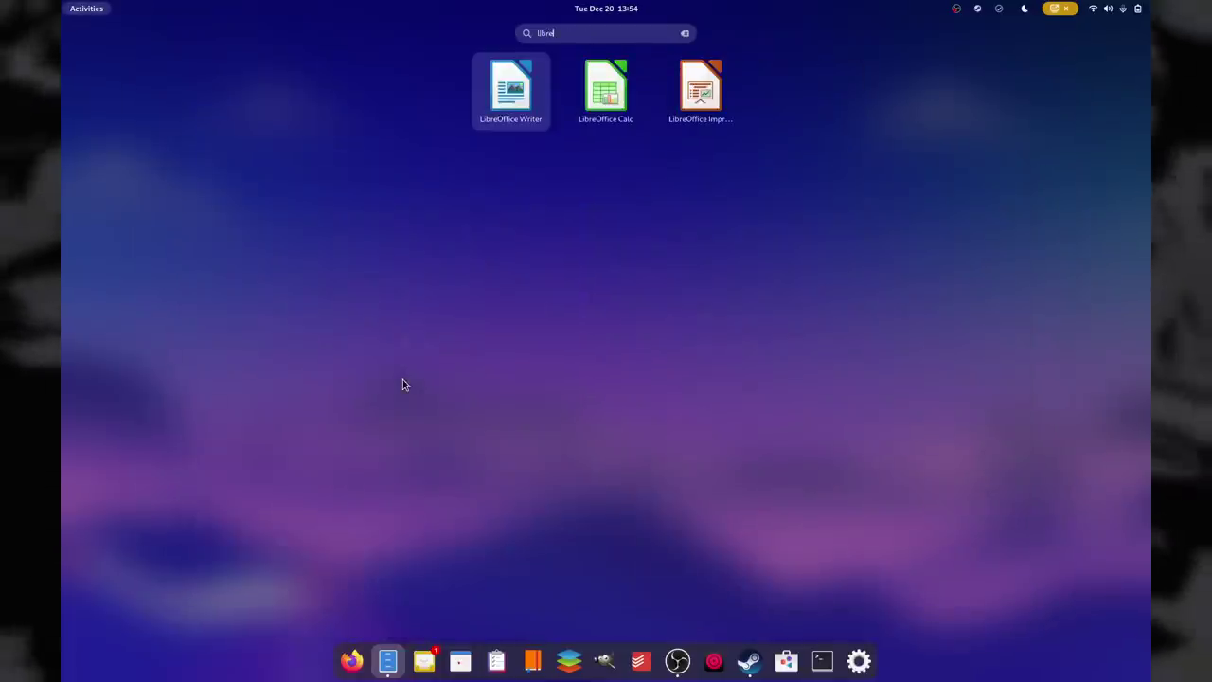
pyautogui.press('Return')
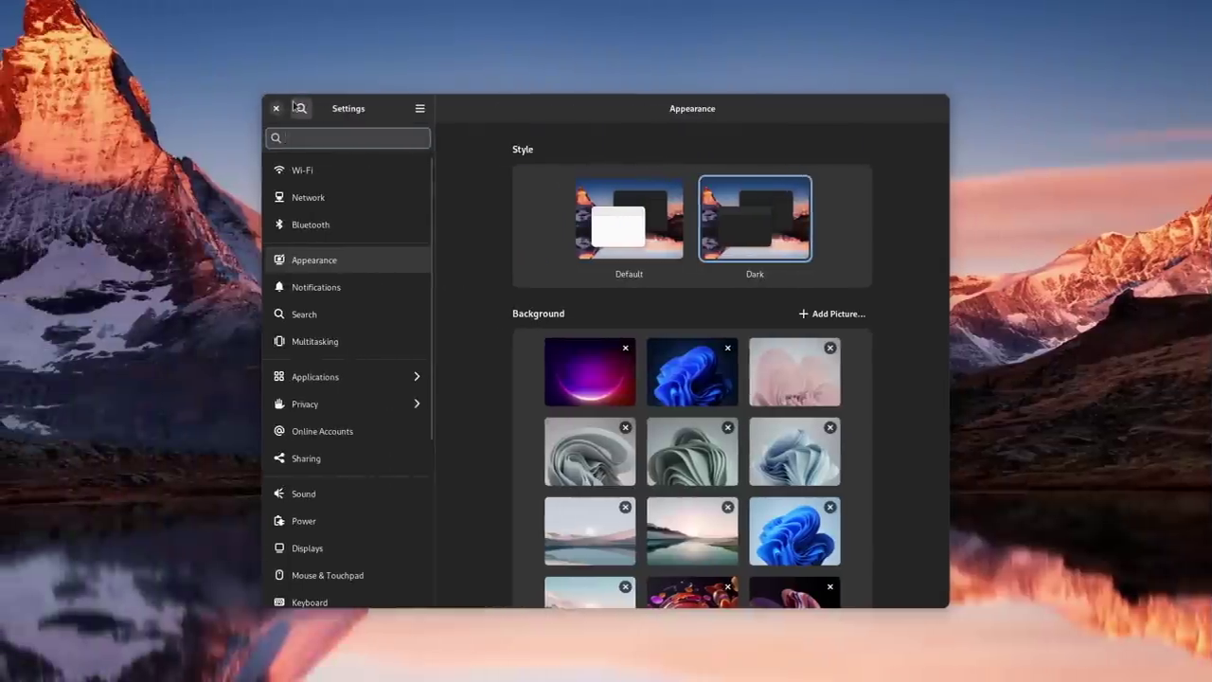
# Search the GNOME Settings for "hdr" and leave the search
pyautogui.write('hdr')
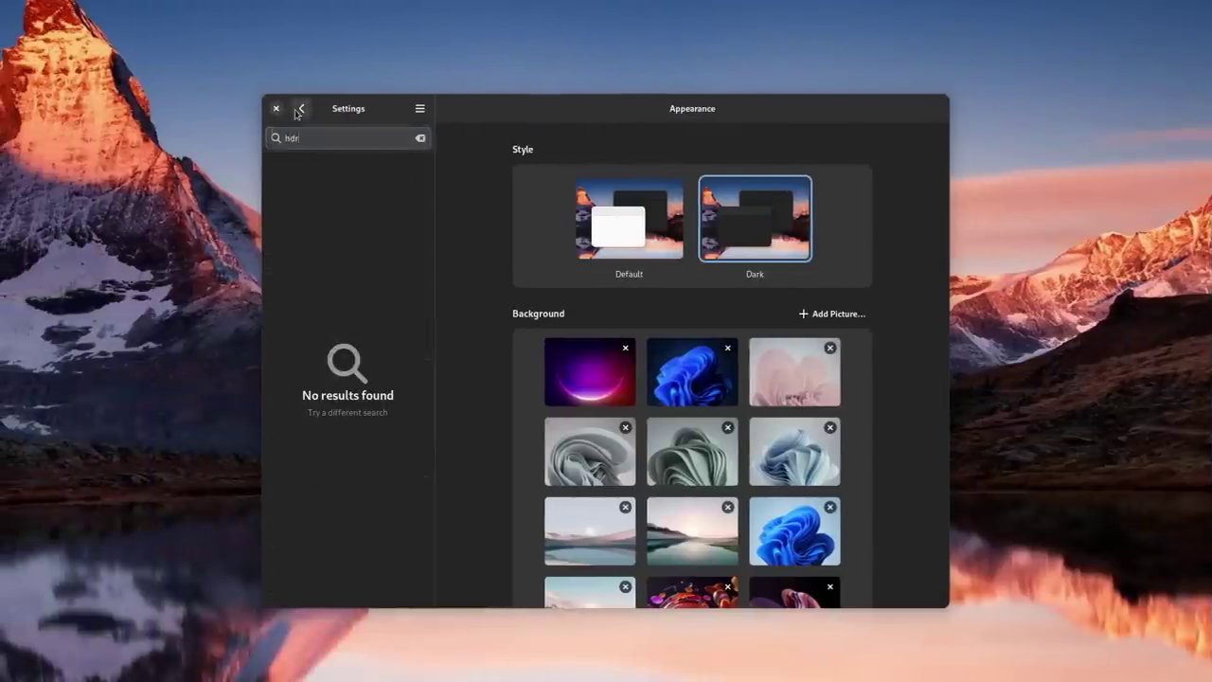
pyautogui.click(299, 109)
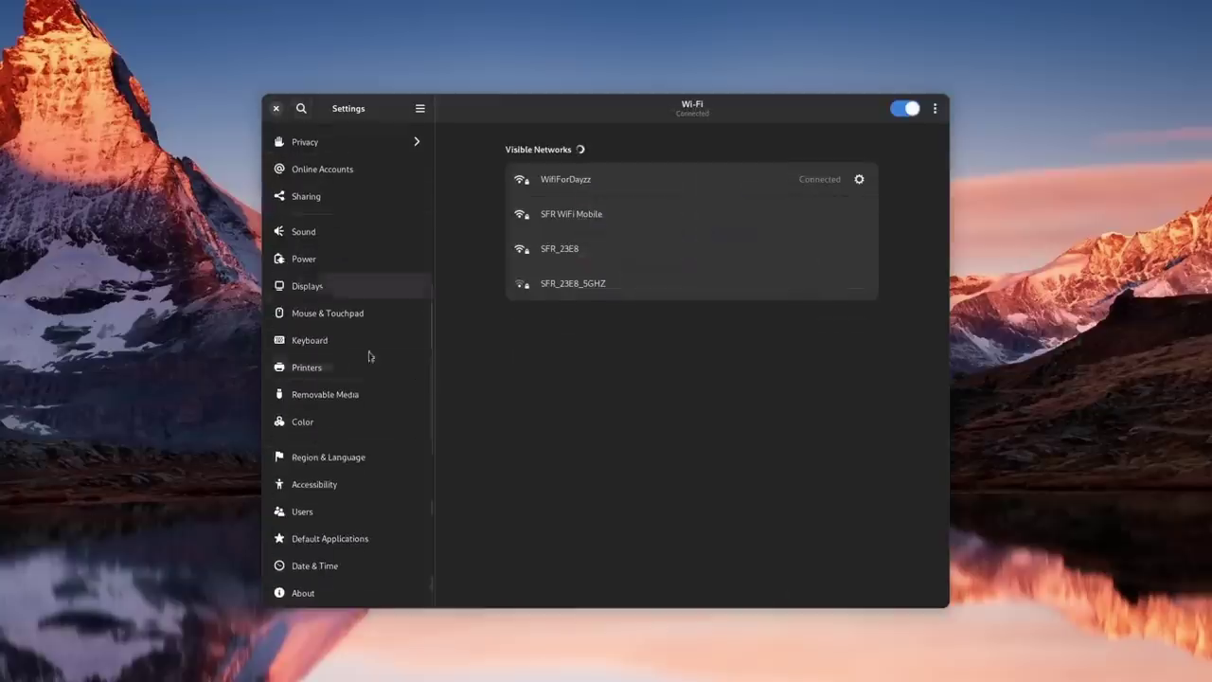
# In the Color settings, add a color profile to the LG HDR WQHD Monitor
pyautogui.click(319, 427)
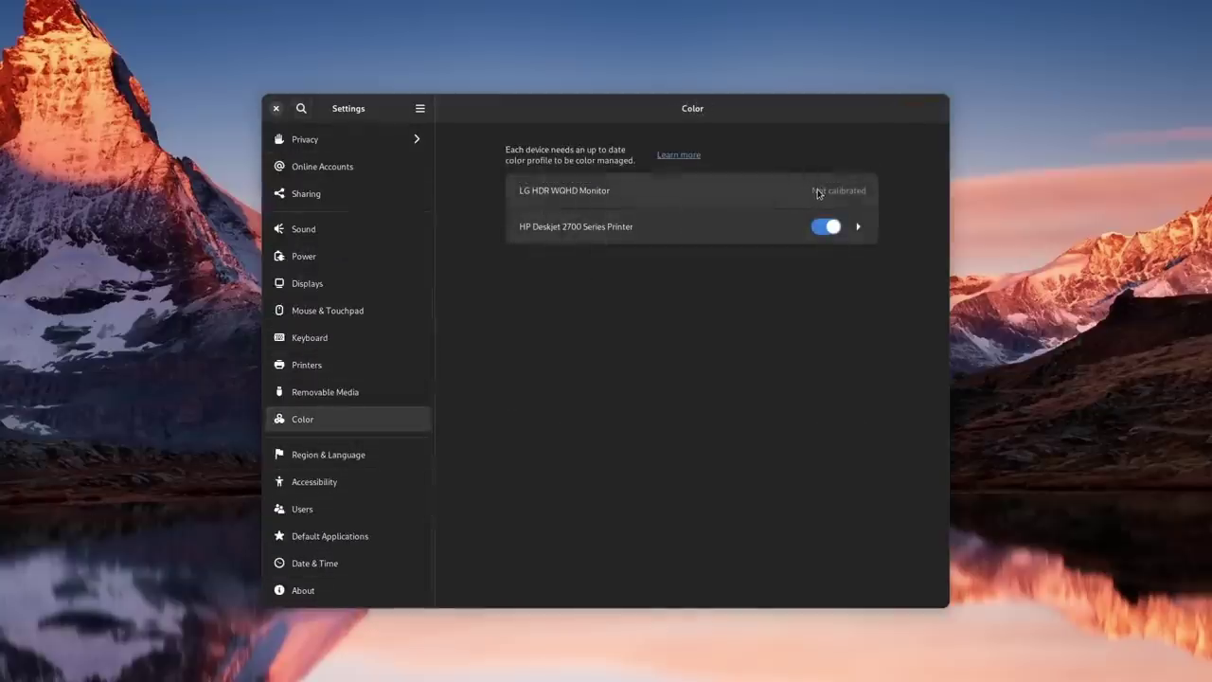
pyautogui.click(819, 193)
pyautogui.click(862, 234)
pyautogui.click(862, 234)
pyautogui.click(754, 260)
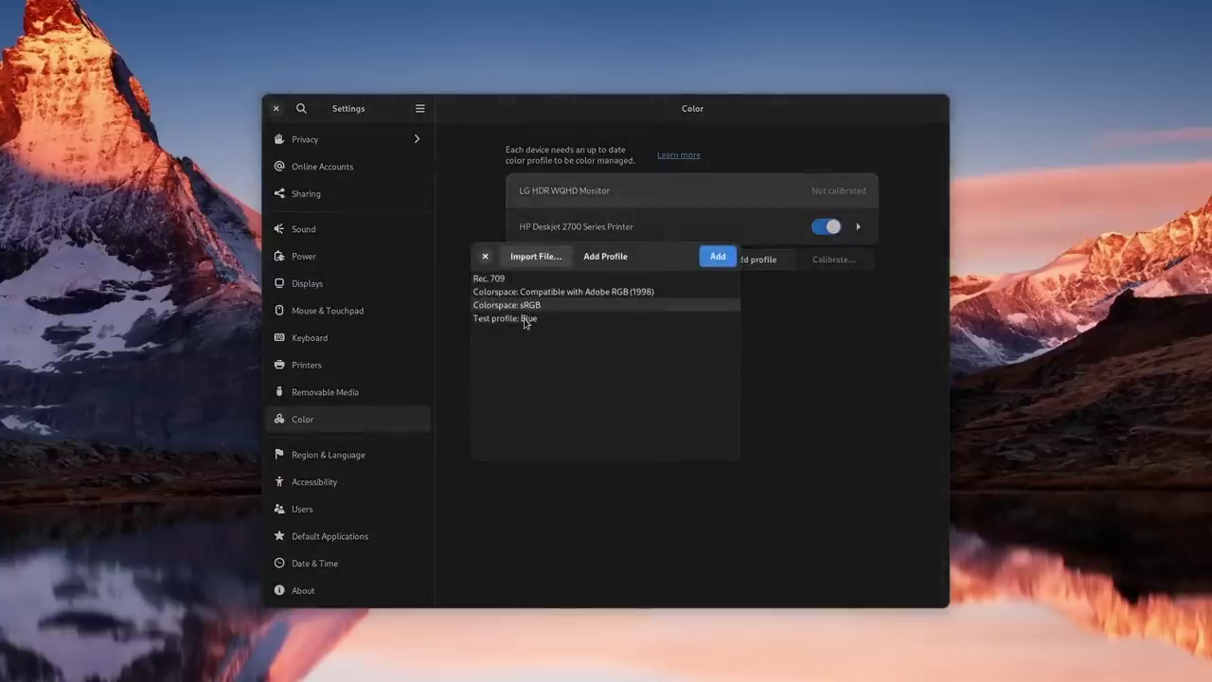
pyautogui.click(717, 256)
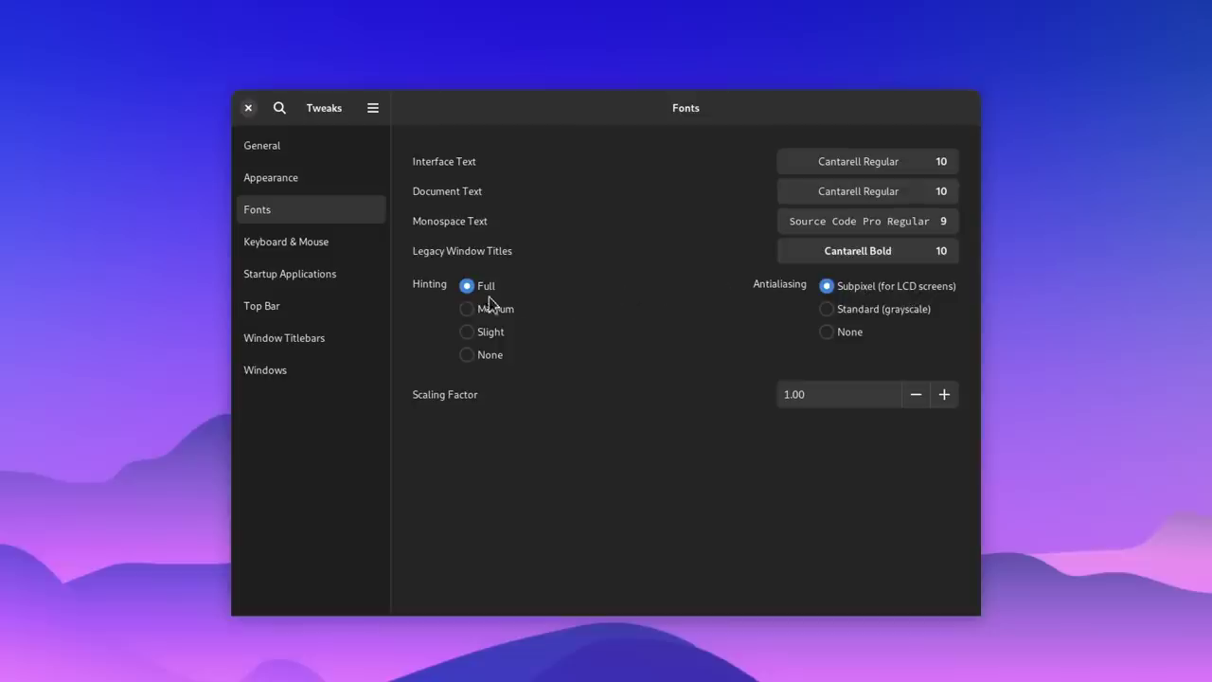
# In Tweaks' font settings, try Standard (grayscale) antialiasing and set the antialiasing to None
pyautogui.click(863, 310)
pyautogui.moveTo(638, 105)
pyautogui.mouseDown()
pyautogui.moveTo(646, 145)
pyautogui.moveTo(668, 89)
pyautogui.moveTo(631, 95)
pyautogui.moveTo(638, 107)
pyautogui.mouseUp()
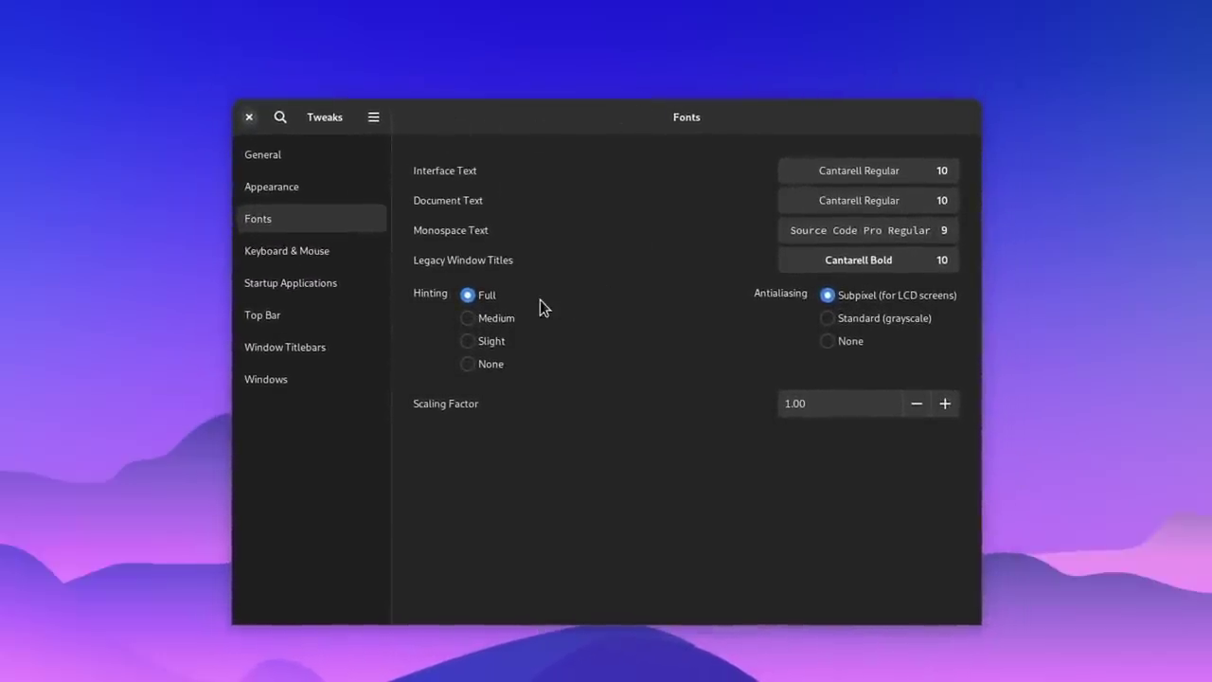
pyautogui.click(828, 320)
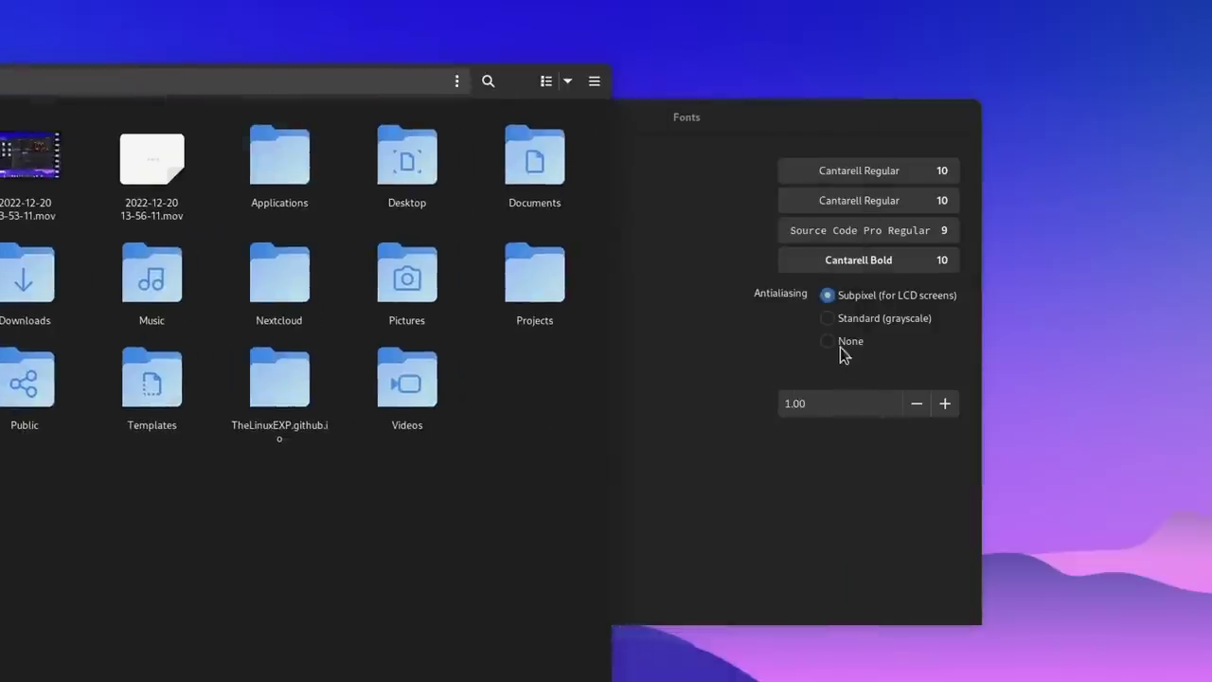
pyautogui.click(829, 342)
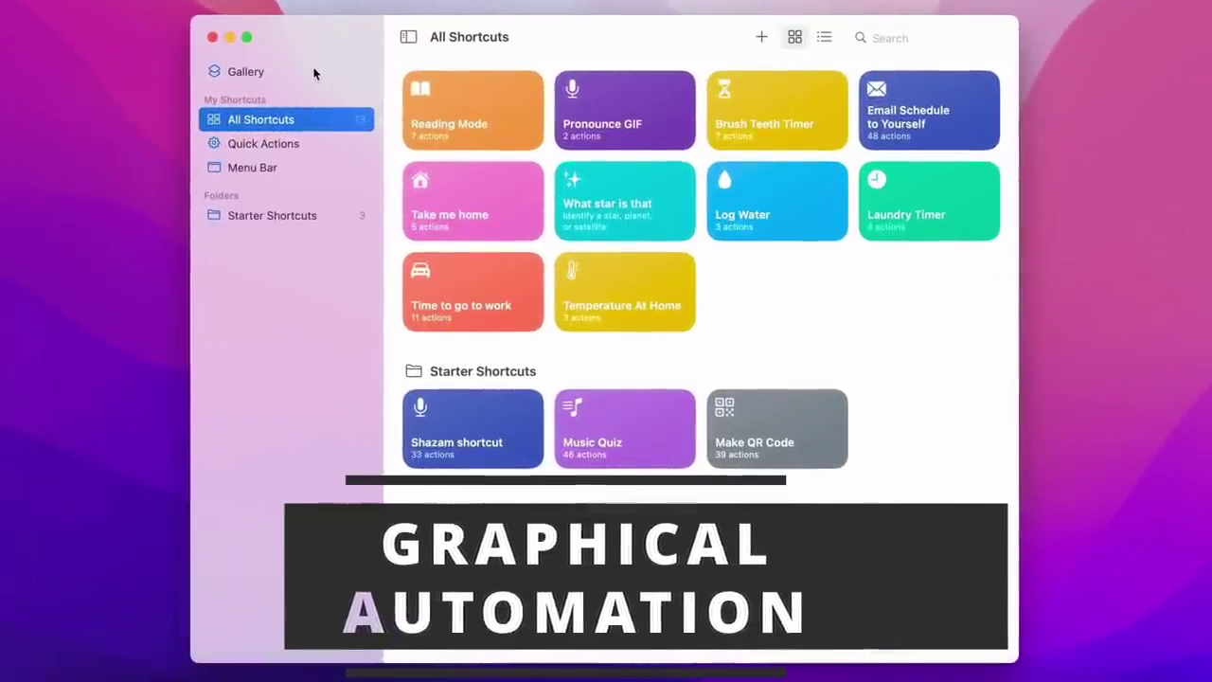
# Switch to macOS Shortcuts, browse the Gallery's featured collections and open the Split Screen 2 Apps shortcut
pyautogui.click(313, 73)
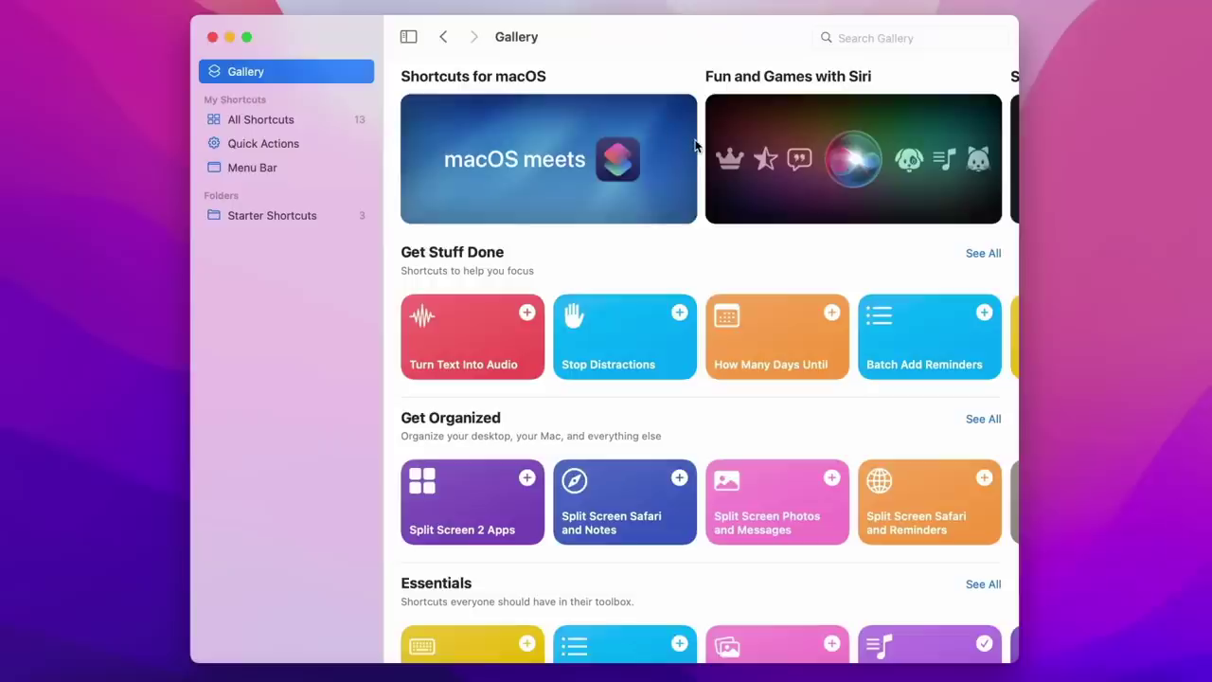
pyautogui.hscroll(5, 696, 145)
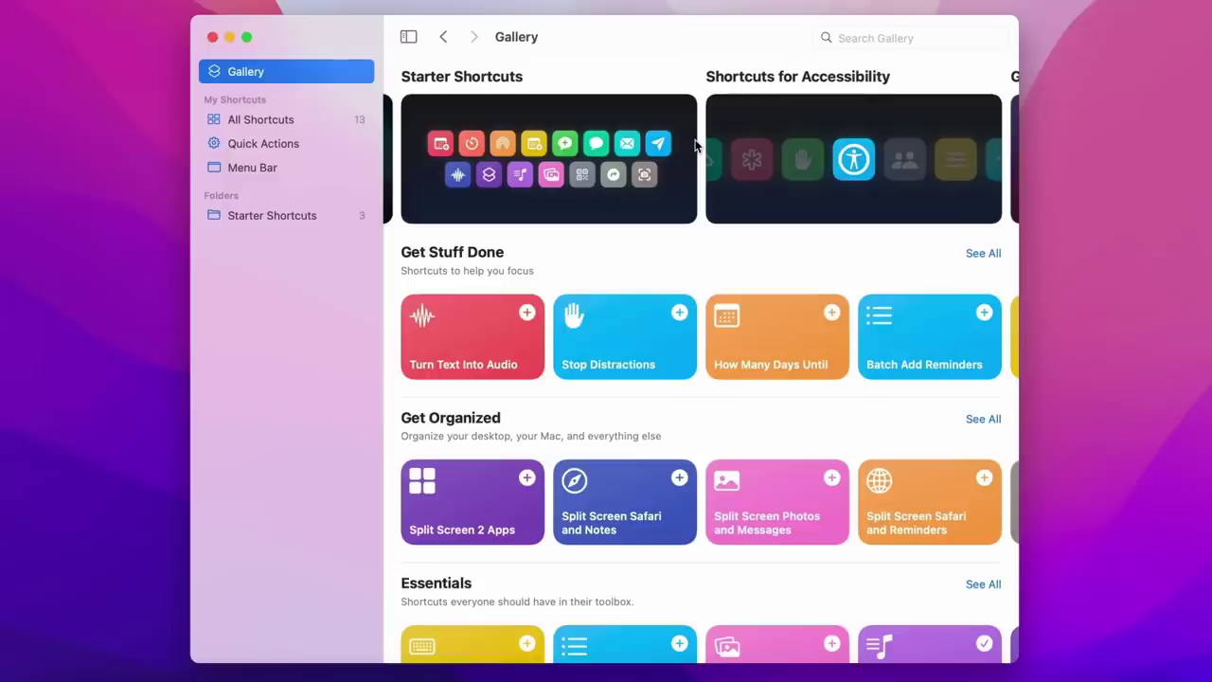
pyautogui.click(459, 490)
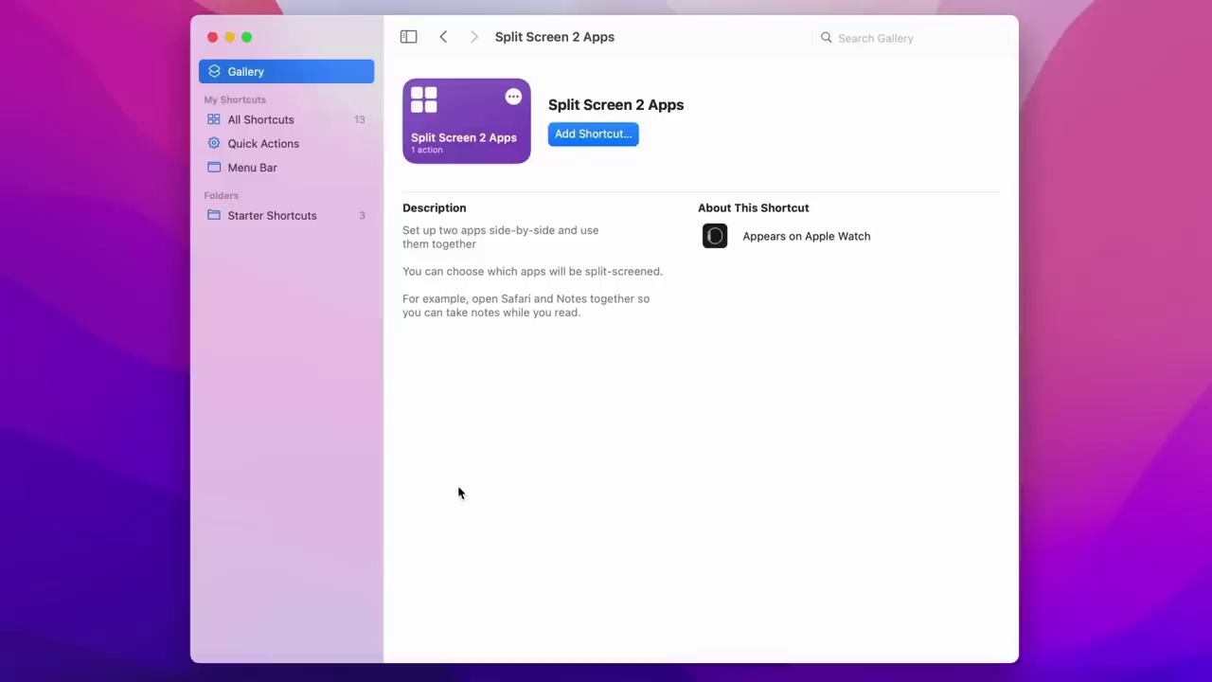
# Start adding the Split Screen 2 Apps shortcut and choose Notes as its first app
pyautogui.click(595, 134)
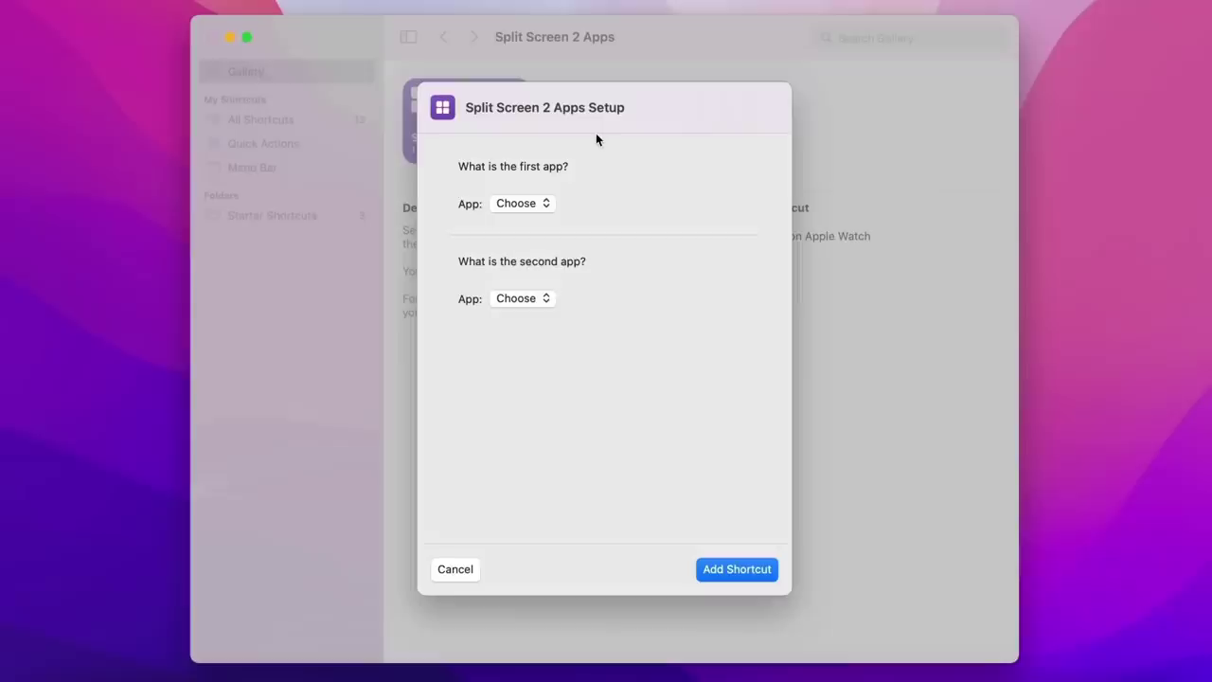
pyautogui.click(553, 203)
pyautogui.write('Notes')
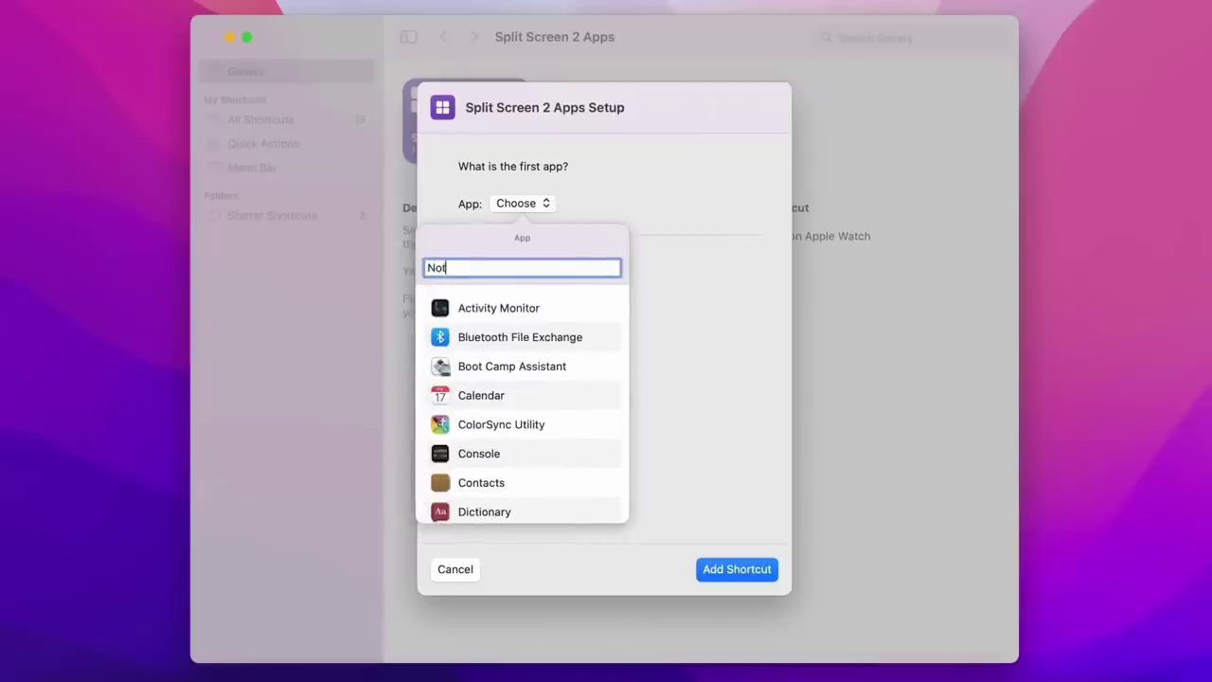
pyautogui.click(536, 309)
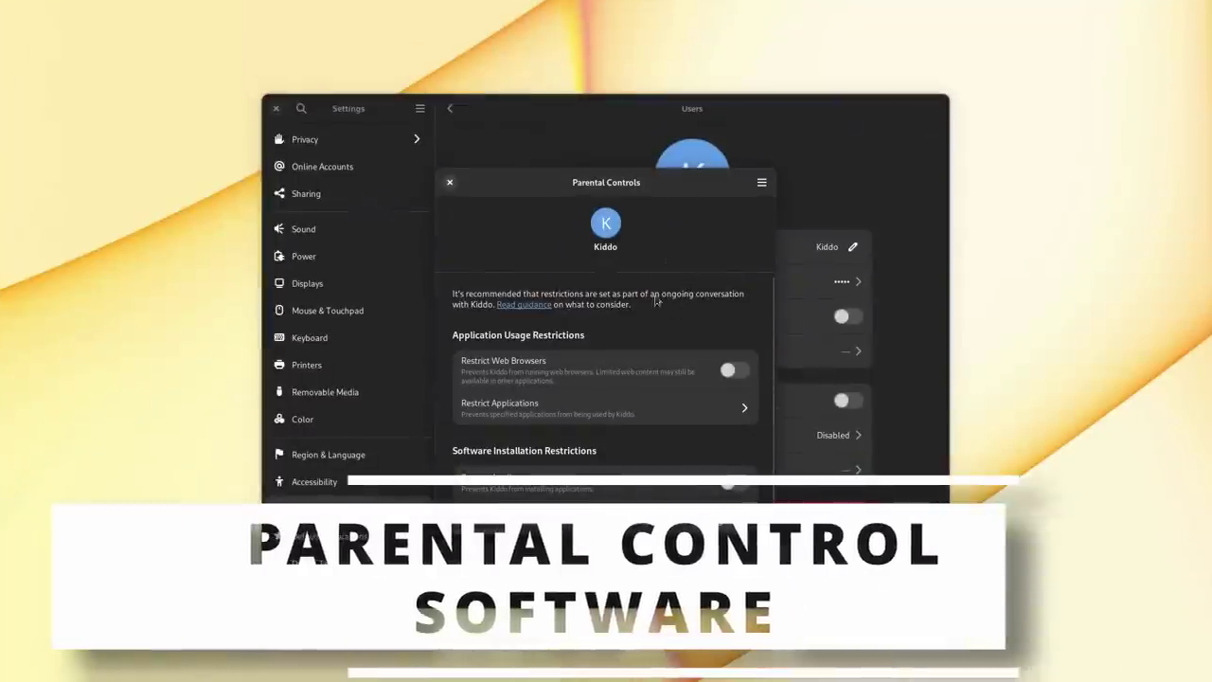
# Switch to GNOME's Parental Controls and restrict web browsers for the child's account
pyautogui.click(732, 370)
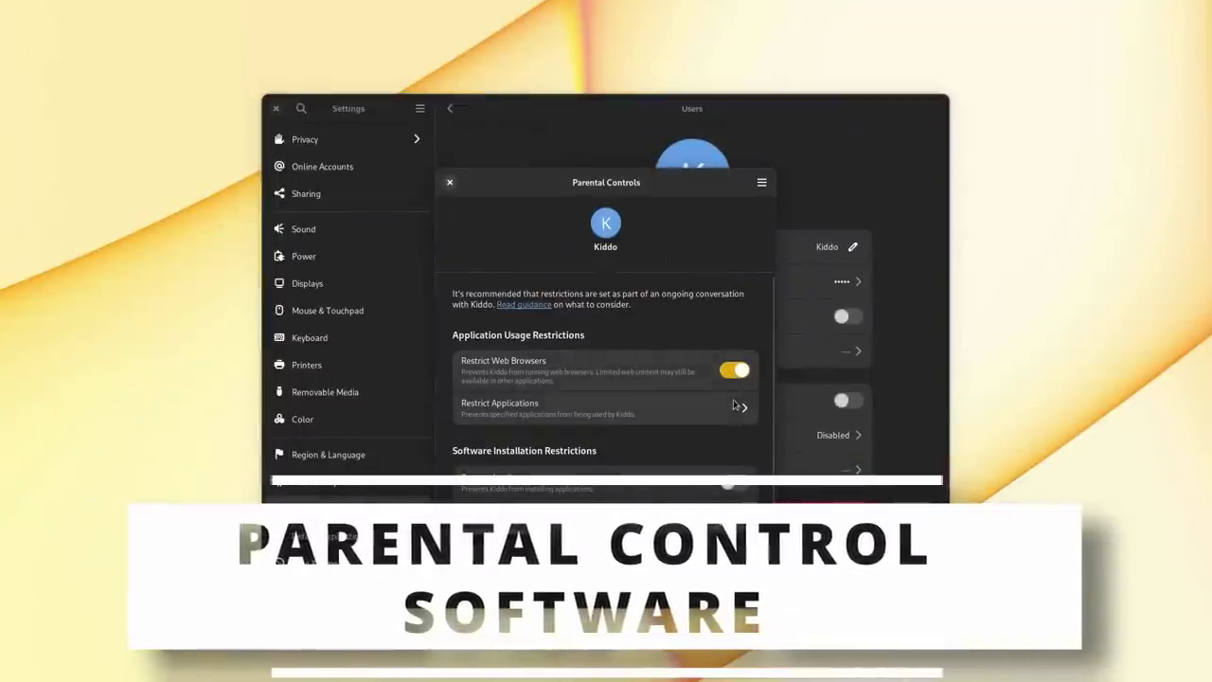
# Restrict the child's account from using AppFlowy, Bottles, Boxes, Communique and Discord, and close the list of restricted applications
pyautogui.click(731, 404)
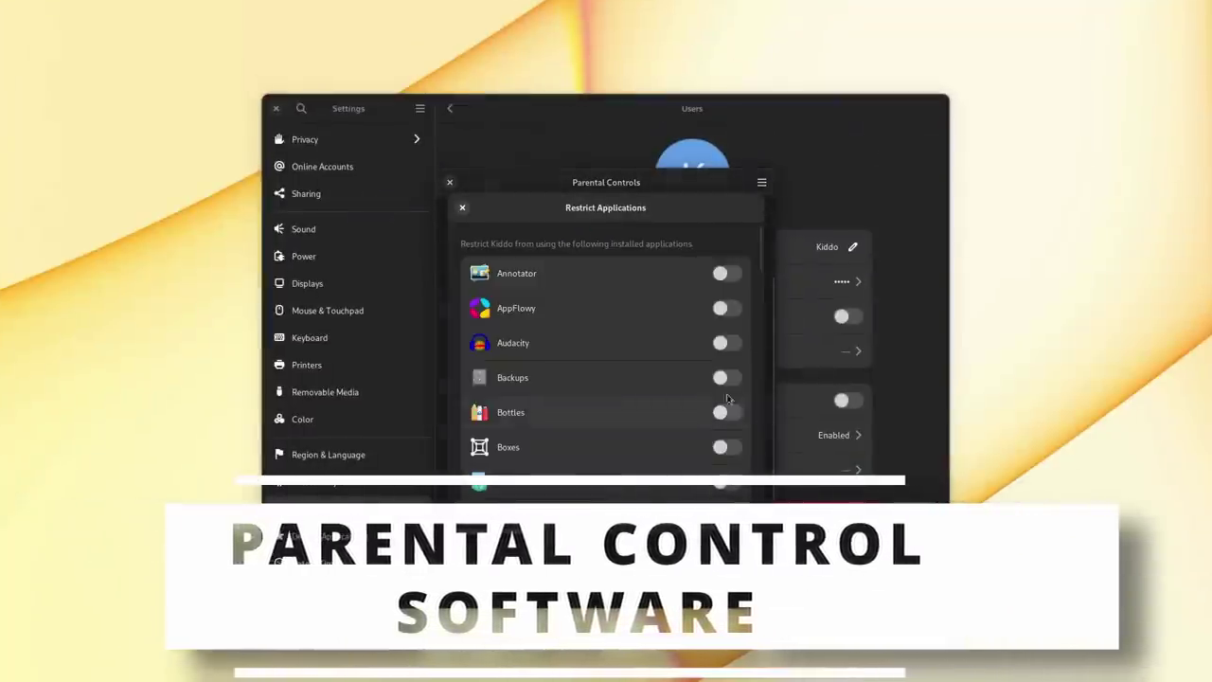
pyautogui.click(725, 307)
pyautogui.scroll(-1, 724, 319)
pyautogui.scroll(-2, 725, 320)
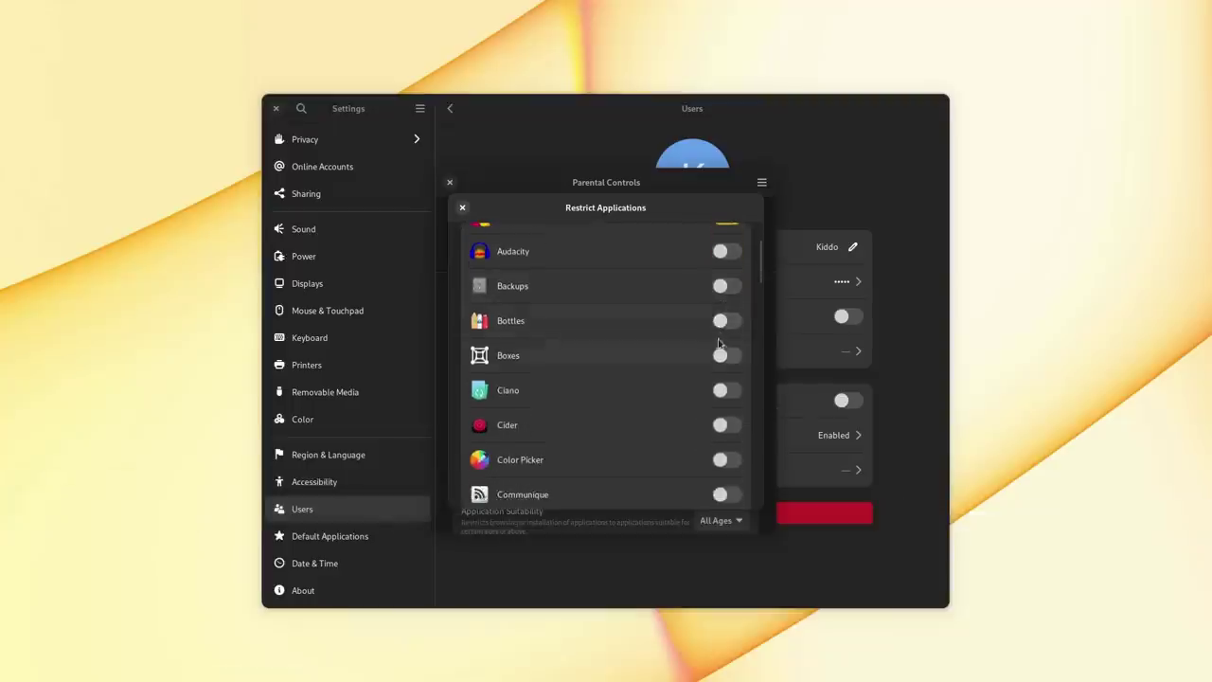
pyautogui.scroll(-1, 712, 353)
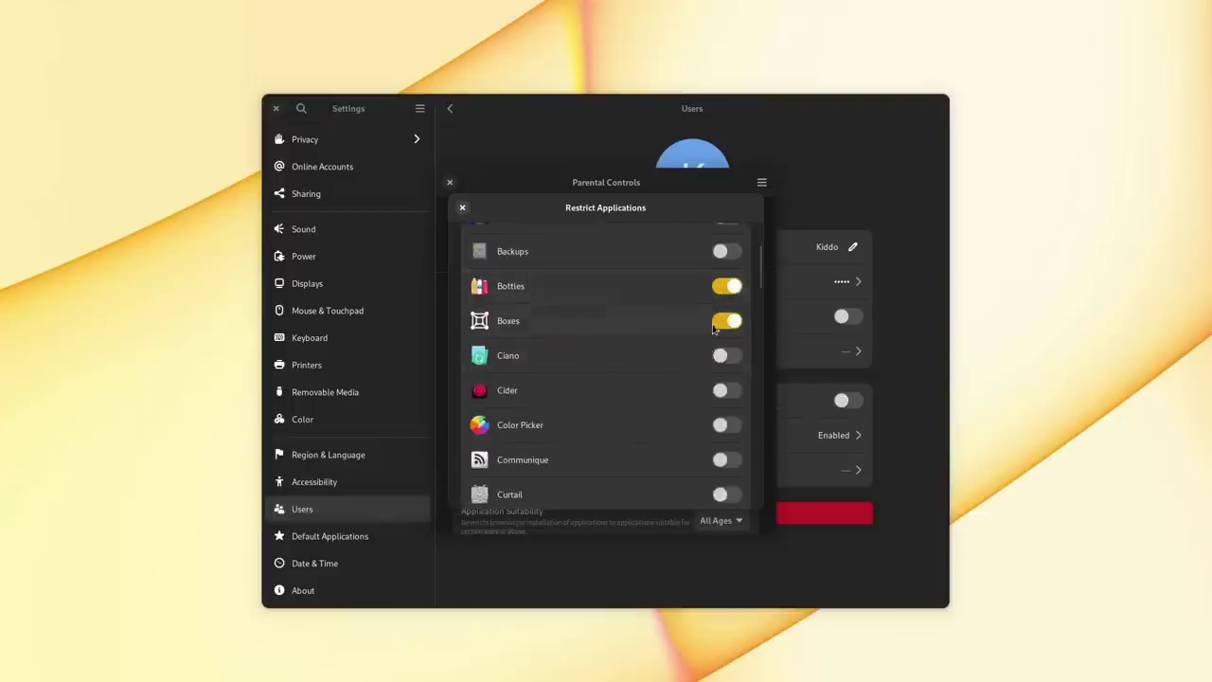
pyautogui.scroll(-4, 714, 328)
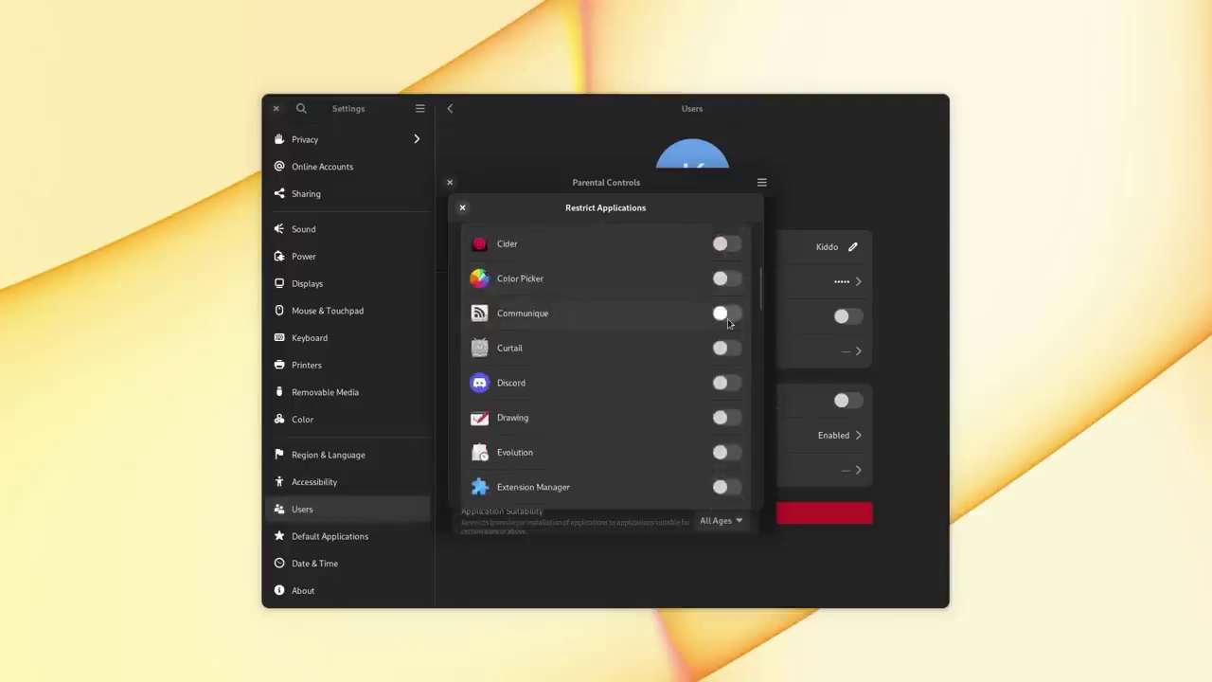
pyautogui.scroll(-1, 724, 332)
pyautogui.scroll(-4, 715, 348)
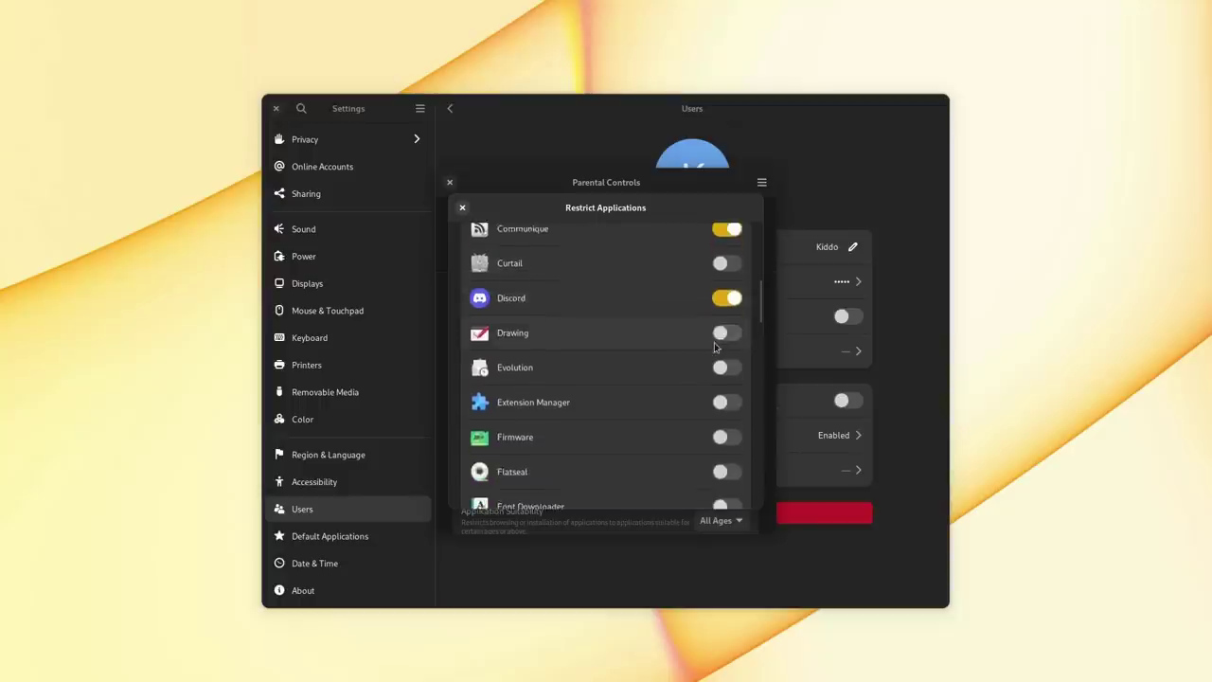
pyautogui.scroll(-8, 714, 347)
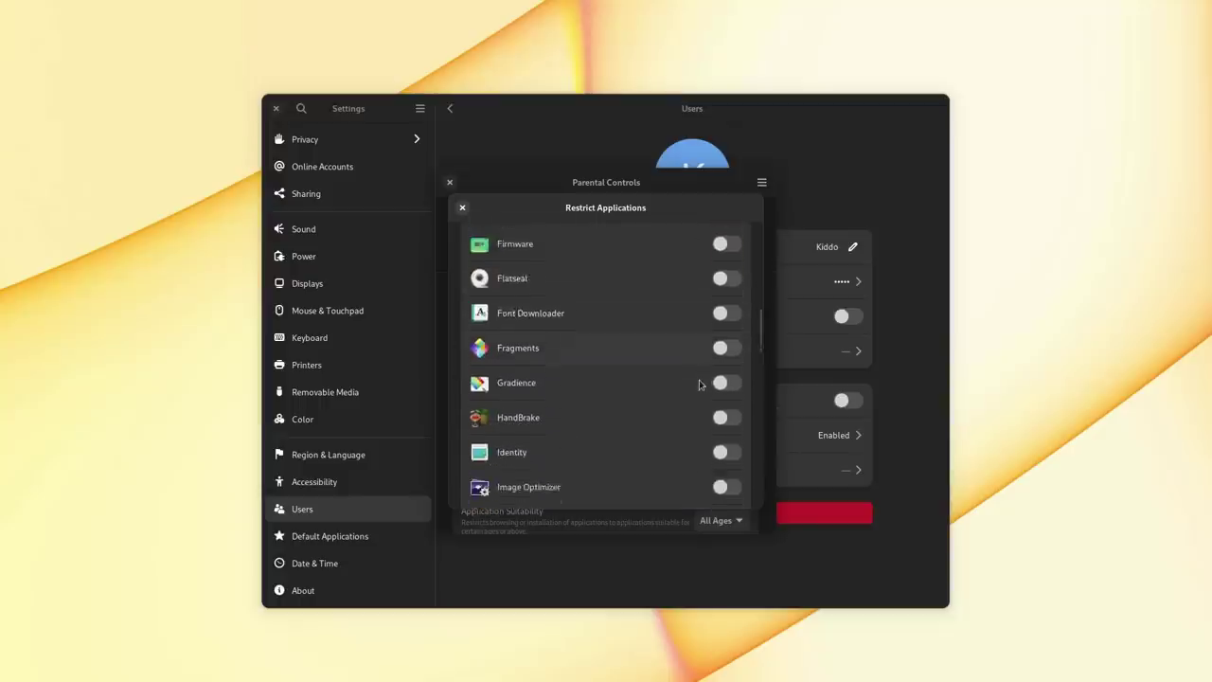
pyautogui.press('Escape')
# Restrict application installation for the child's account, set application suitability to Everyone 10+, and close Parental Controls and Settings
pyautogui.scroll(-1, 601, 407)
pyautogui.click(732, 462)
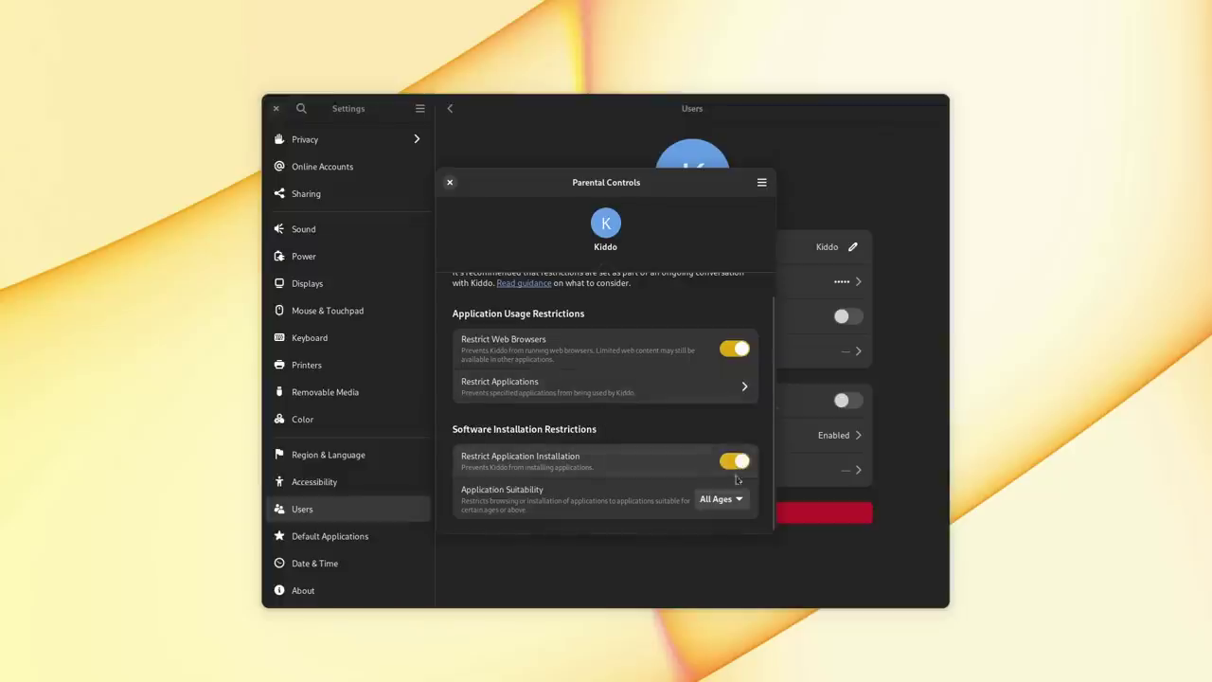
pyautogui.click(736, 503)
pyautogui.click(716, 592)
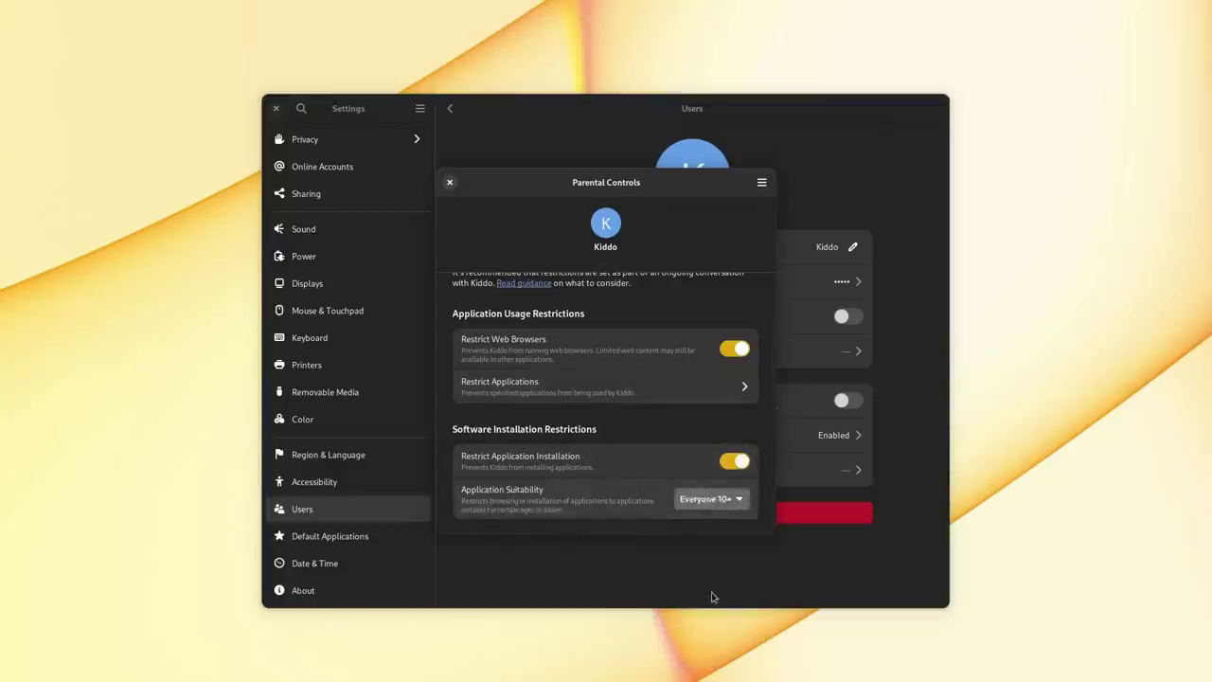
pyautogui.moveTo(610, 189); pyautogui.dragTo(626, 193)
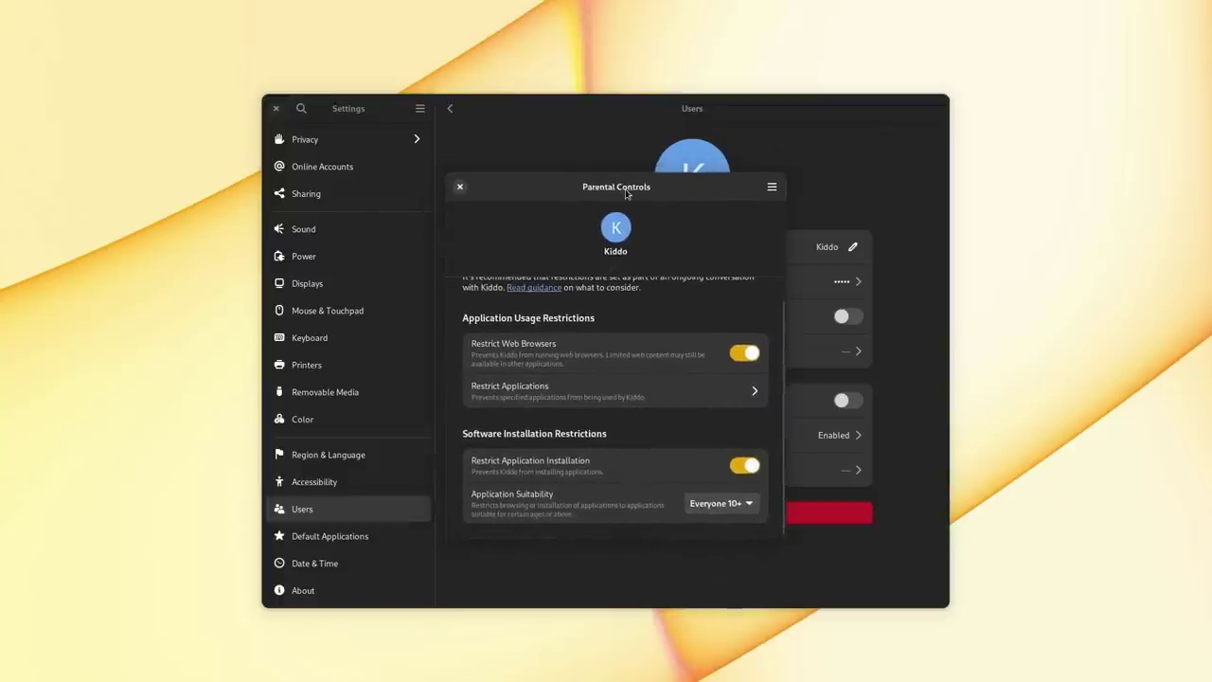
pyautogui.click(460, 187)
pyautogui.click(277, 109)
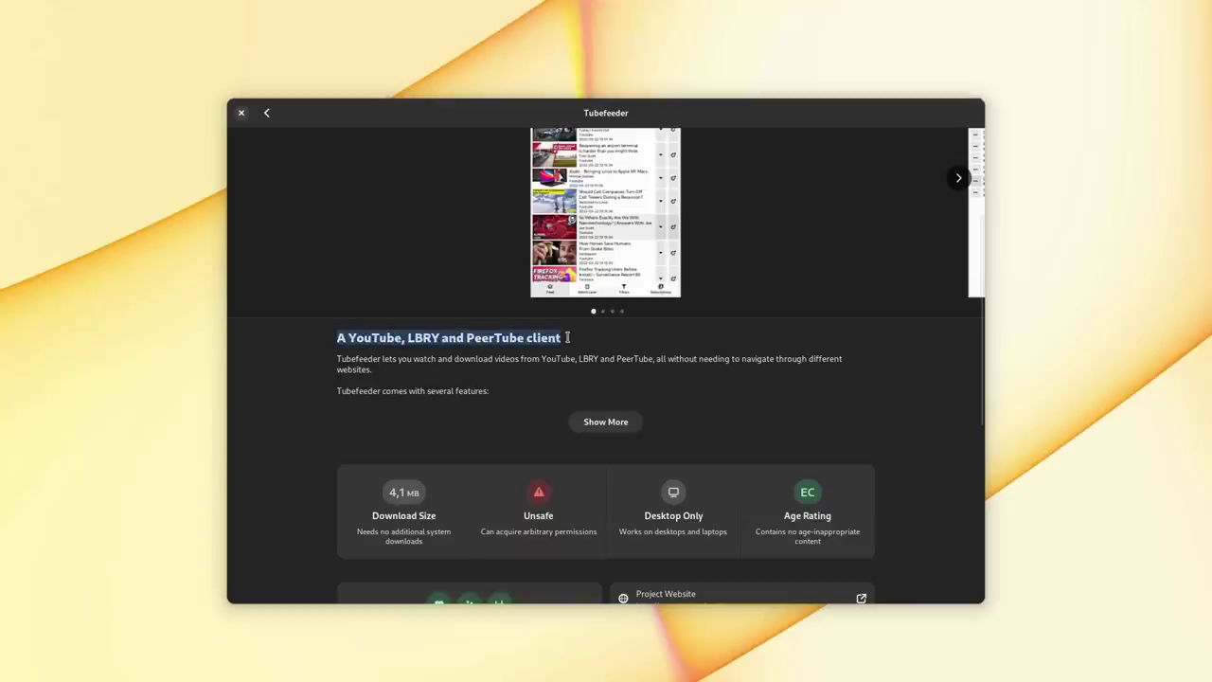
# Switch to the software store's Tubefeeder page and examine its age rating details and app description
pyautogui.click(809, 521)
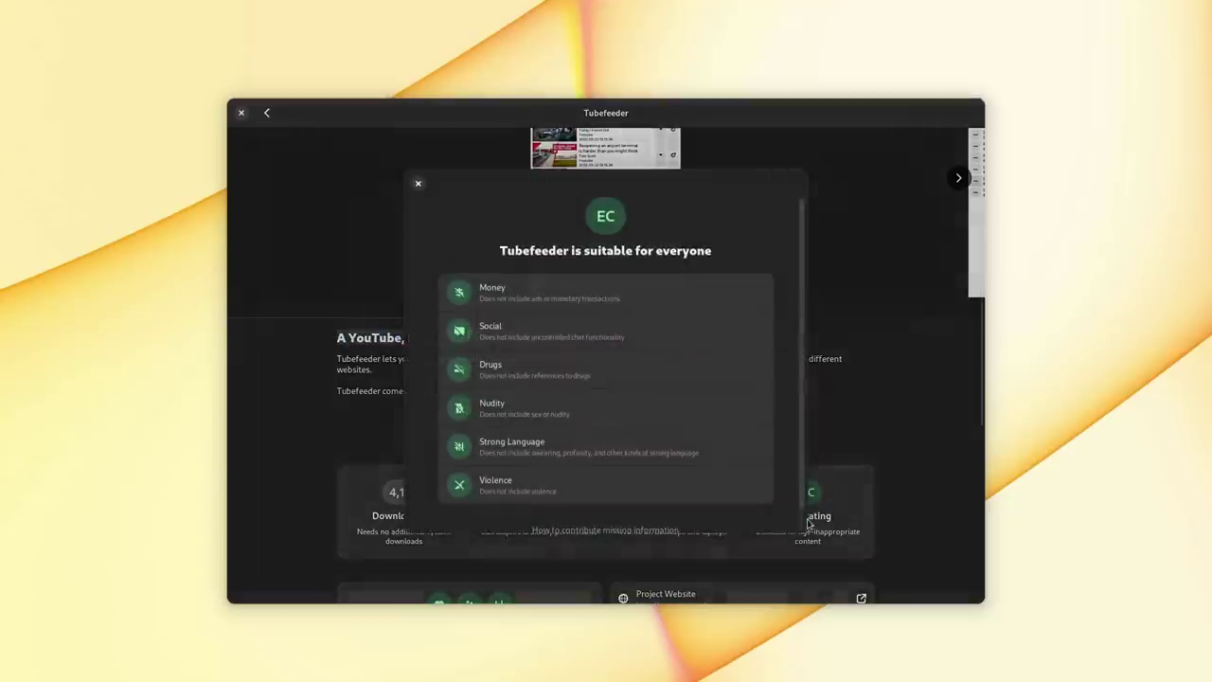
pyautogui.scroll(-1, 519, 346)
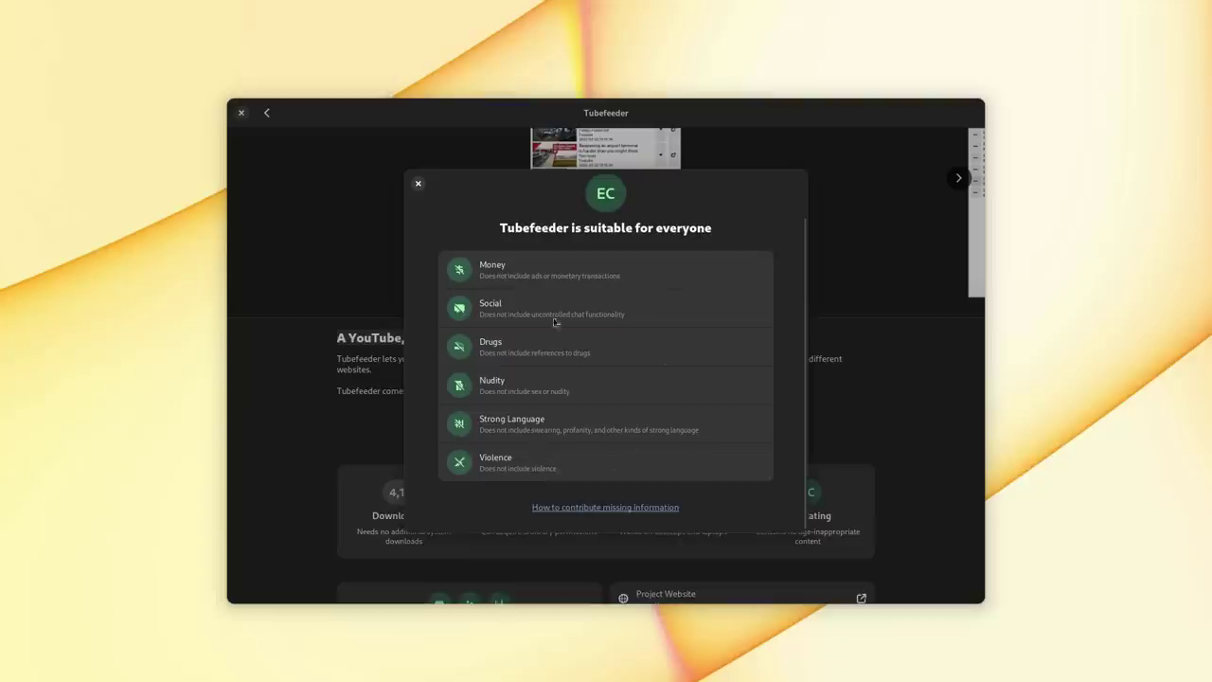
pyautogui.click(419, 185)
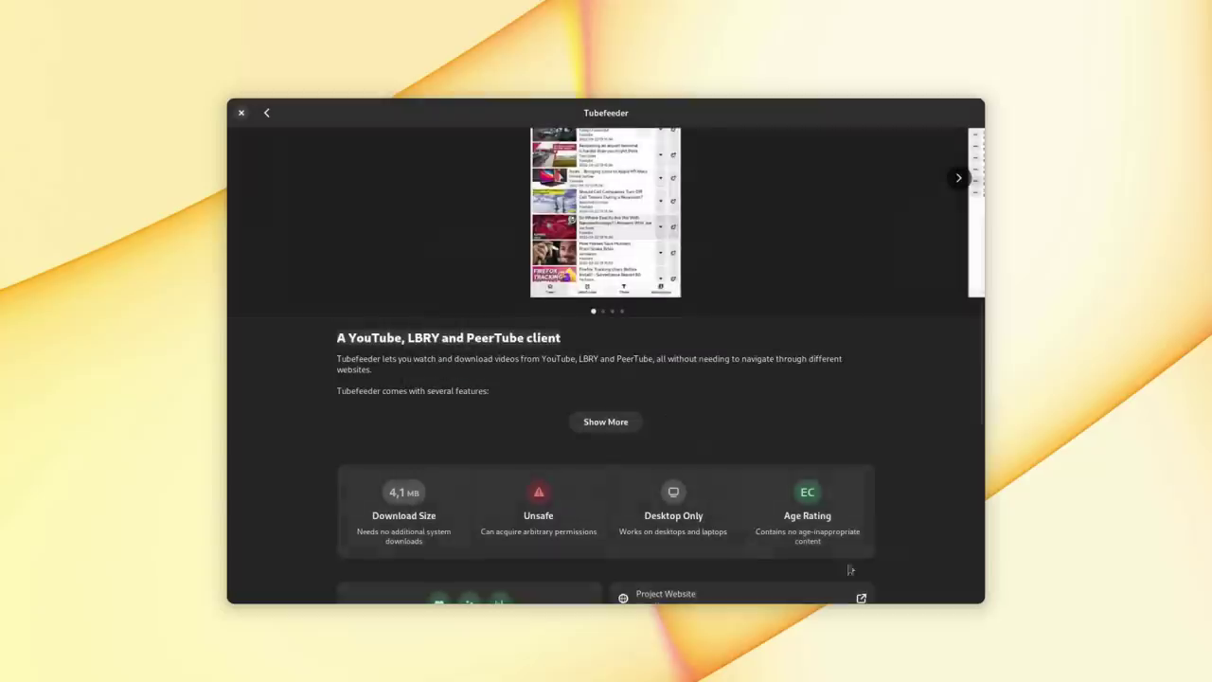
pyautogui.scroll(4, 861, 549)
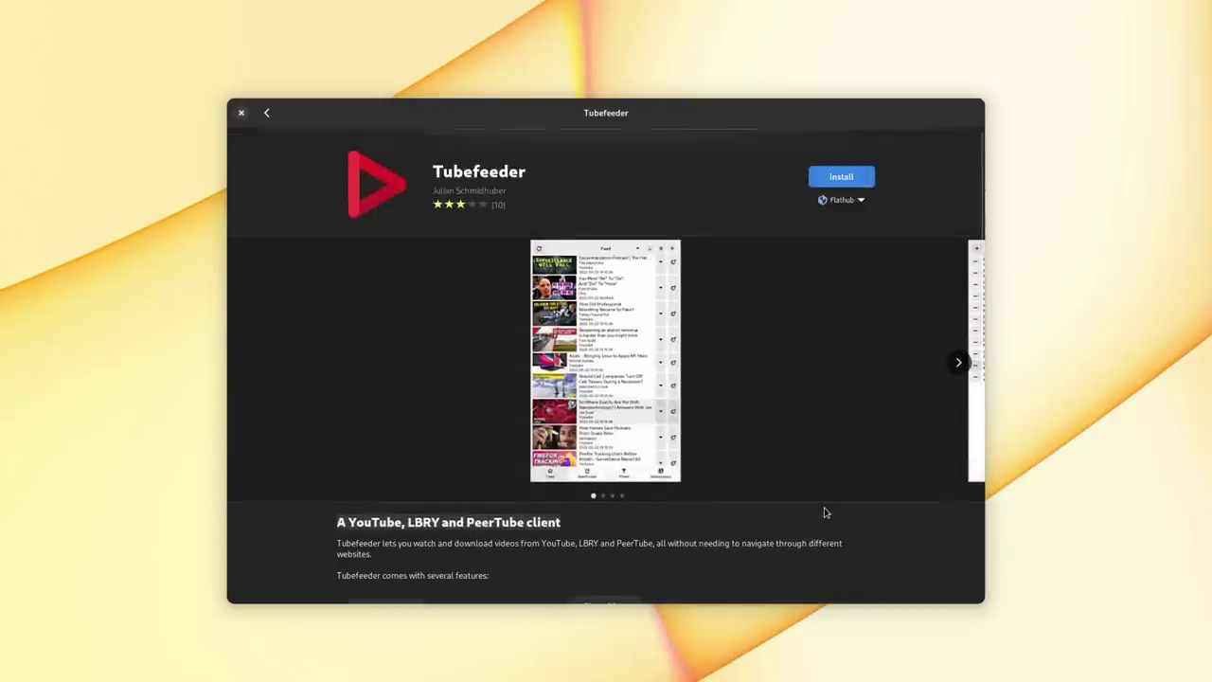
pyautogui.scroll(-7, 824, 512)
pyautogui.scroll(6, 825, 508)
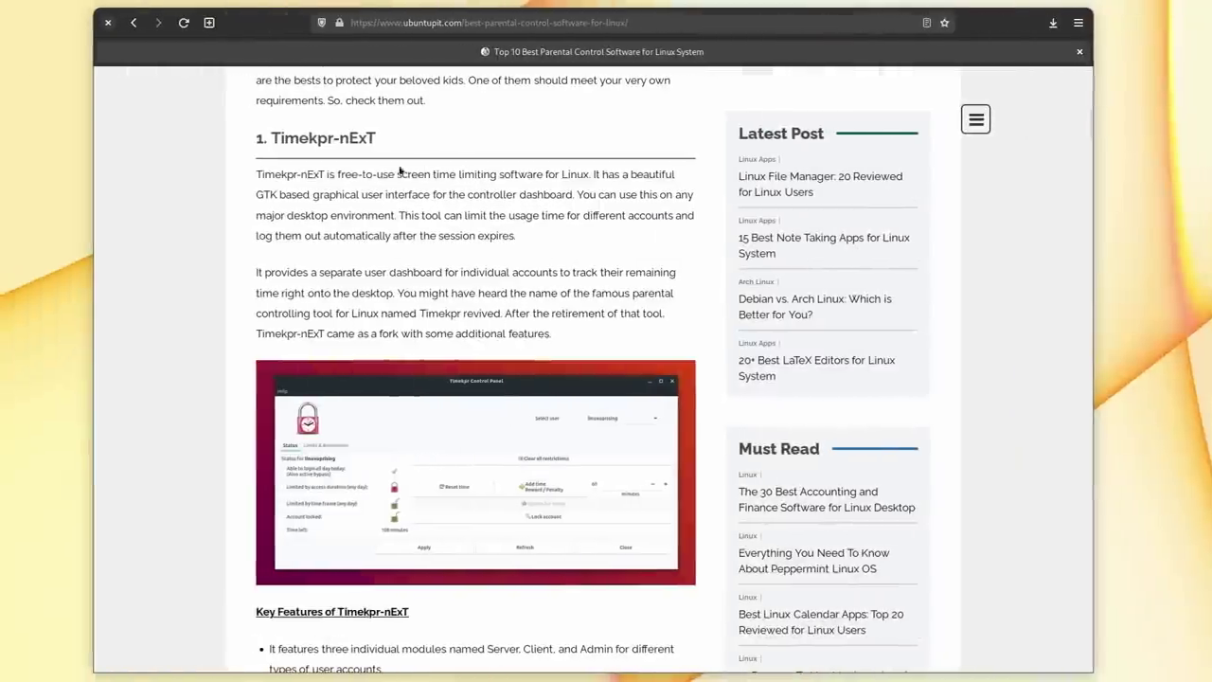
# Switch to the web browser and skim the article on the top 10 parental control programs for Linux
pyautogui.moveTo(1089, 130); pyautogui.dragTo(1067, 403)
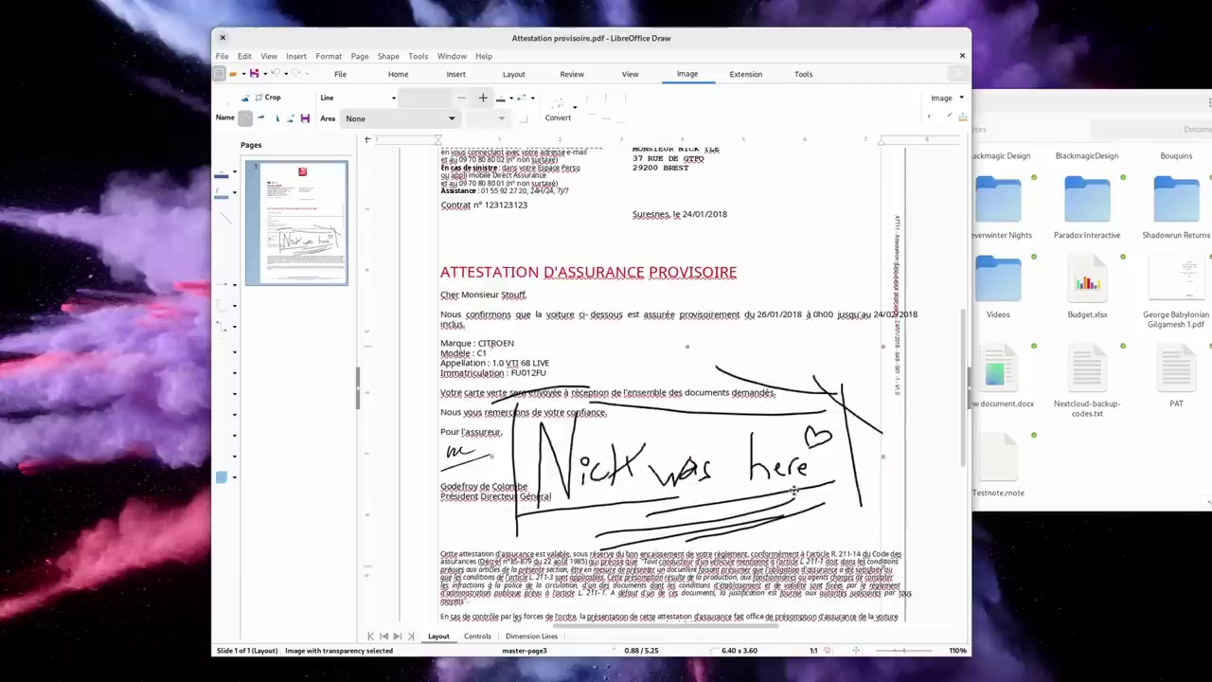
pyautogui.click(739, 479)
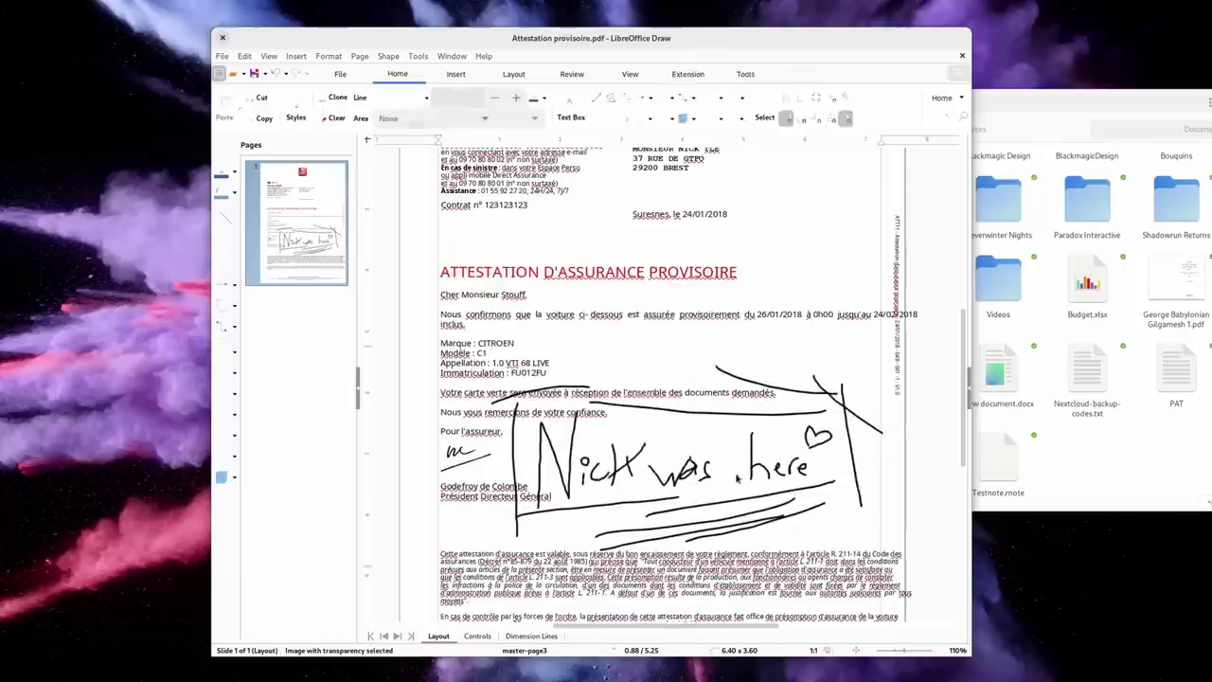
pyautogui.doubleClick(703, 478)
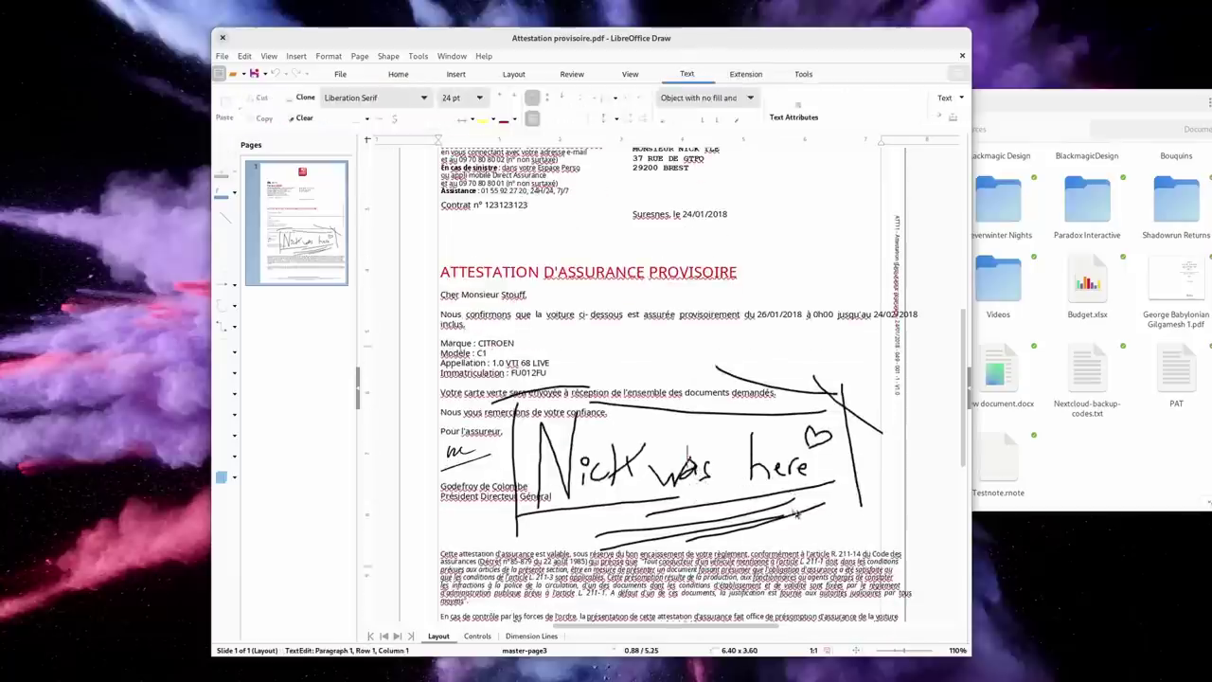
pyautogui.press('Escape')
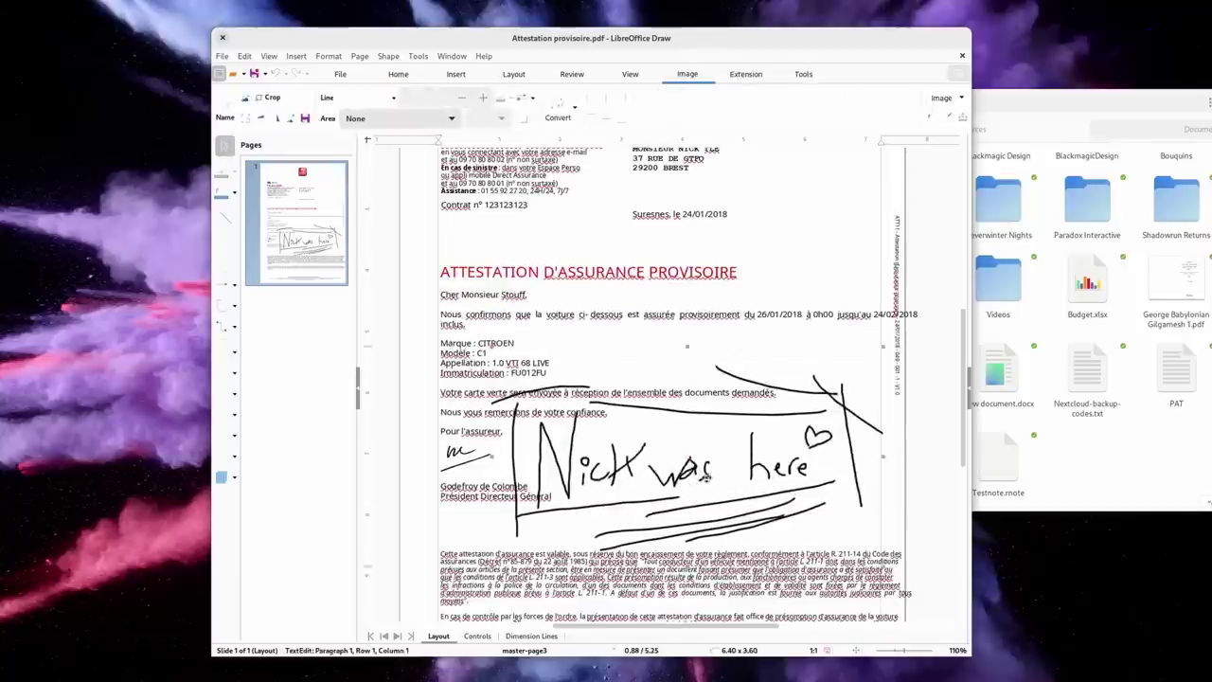
# In LibreOffice Draw, shrink the handwritten image to about 2.12 × 1.10 and place it to the right of the insurer's signature
pyautogui.moveTo(878, 348)
pyautogui.mouseDown()
pyautogui.moveTo(852, 383)
pyautogui.moveTo(639, 471)
pyautogui.moveTo(602, 500)
pyautogui.moveTo(620, 500)
pyautogui.mouseUp()
pyautogui.moveTo(555, 537)
pyautogui.mouseDown()
pyautogui.moveTo(698, 505)
pyautogui.moveTo(704, 465)
pyautogui.mouseUp()
pyautogui.click(830, 474)
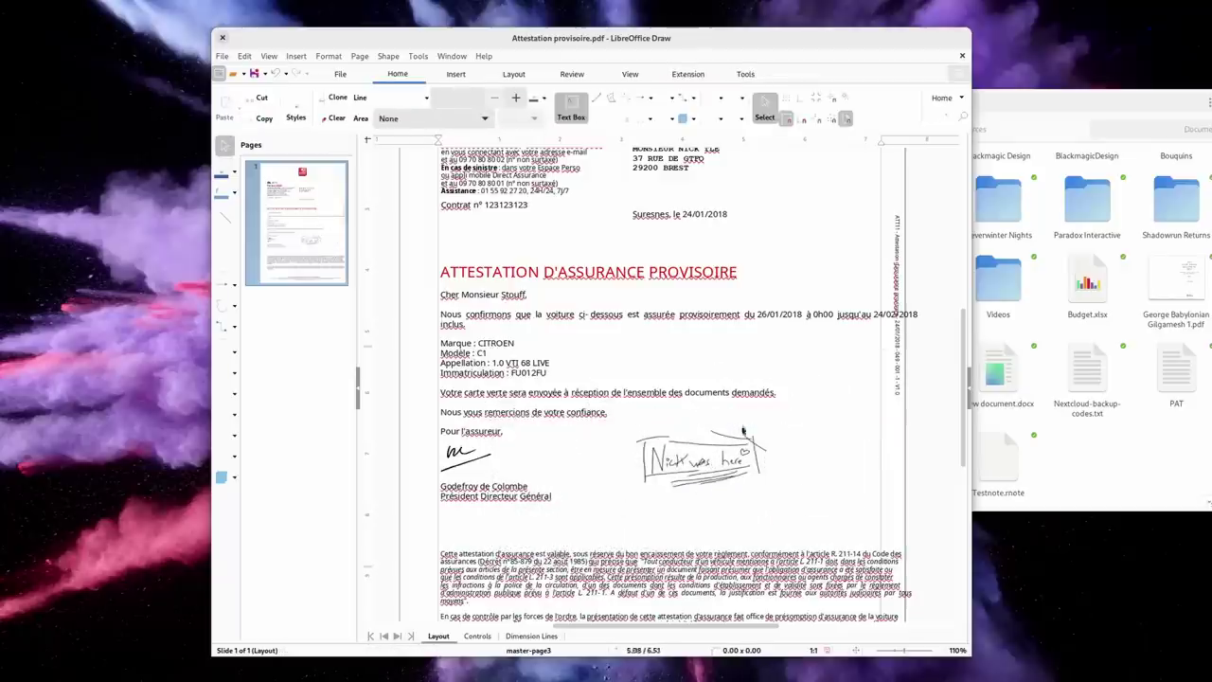
# Select the resized handwritten image, review the page around it, and select the paragraph confirming the car's provisional insurance
pyautogui.click(753, 442)
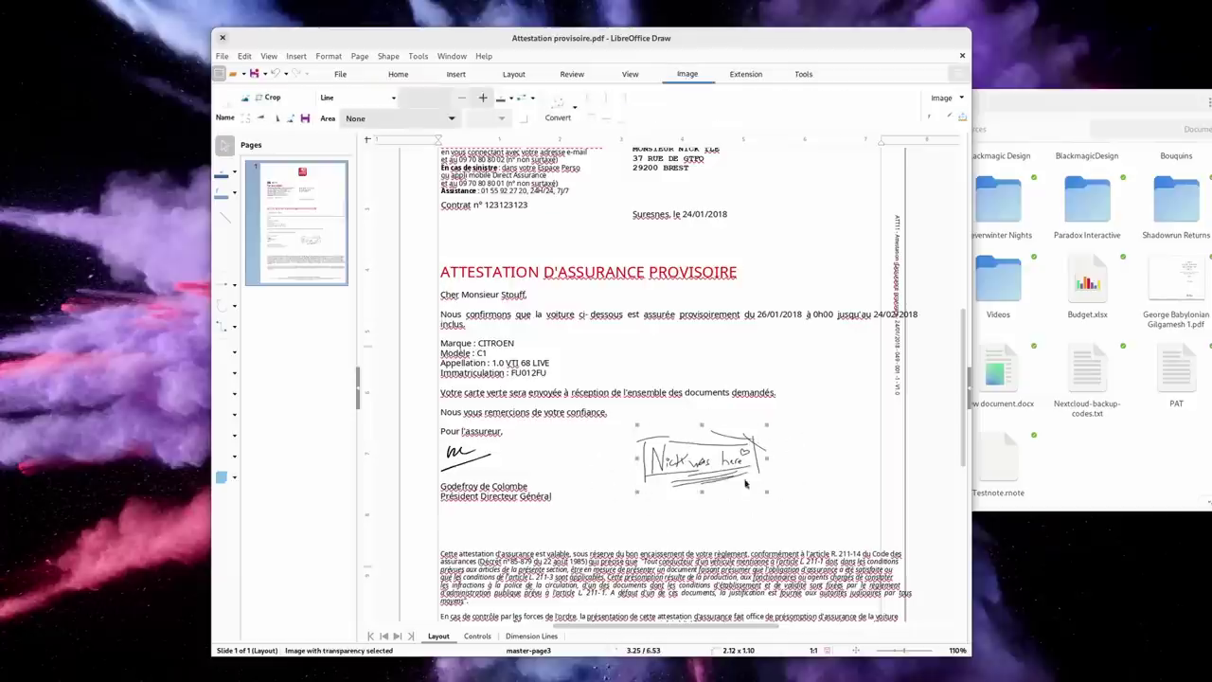
pyautogui.scroll(1, 711, 452)
pyautogui.scroll(-1, 711, 452)
pyautogui.scroll(2, 711, 452)
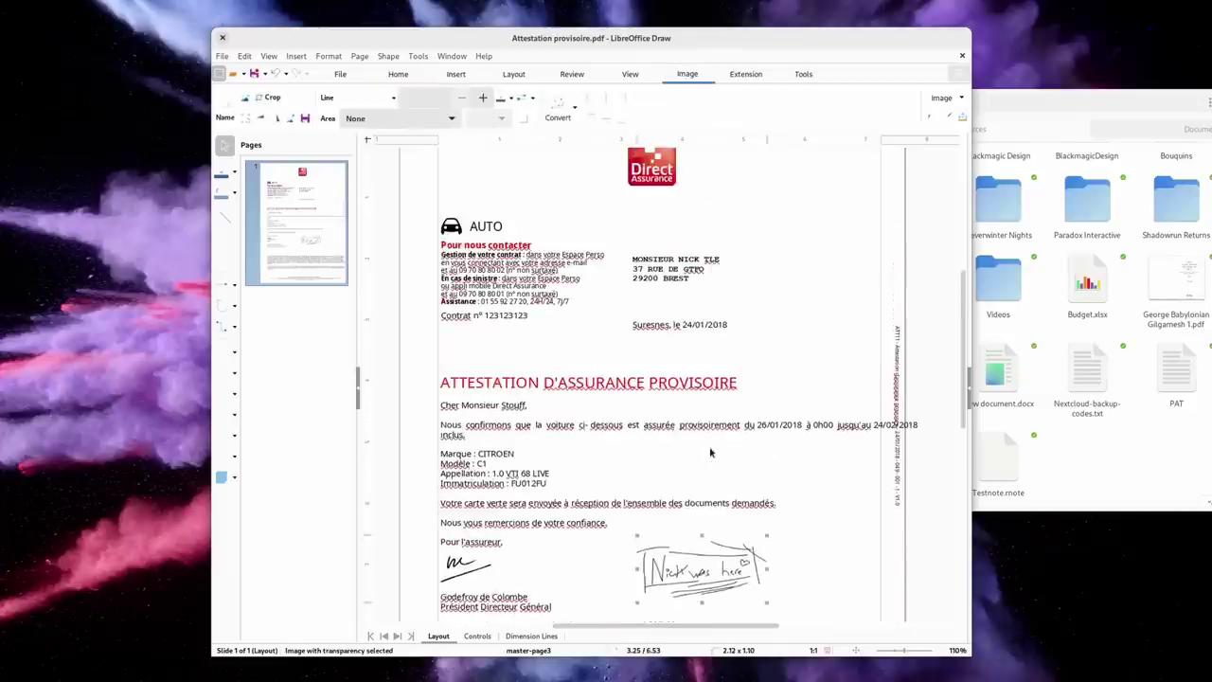
pyautogui.click(811, 424)
pyautogui.tripleClick(810, 424)
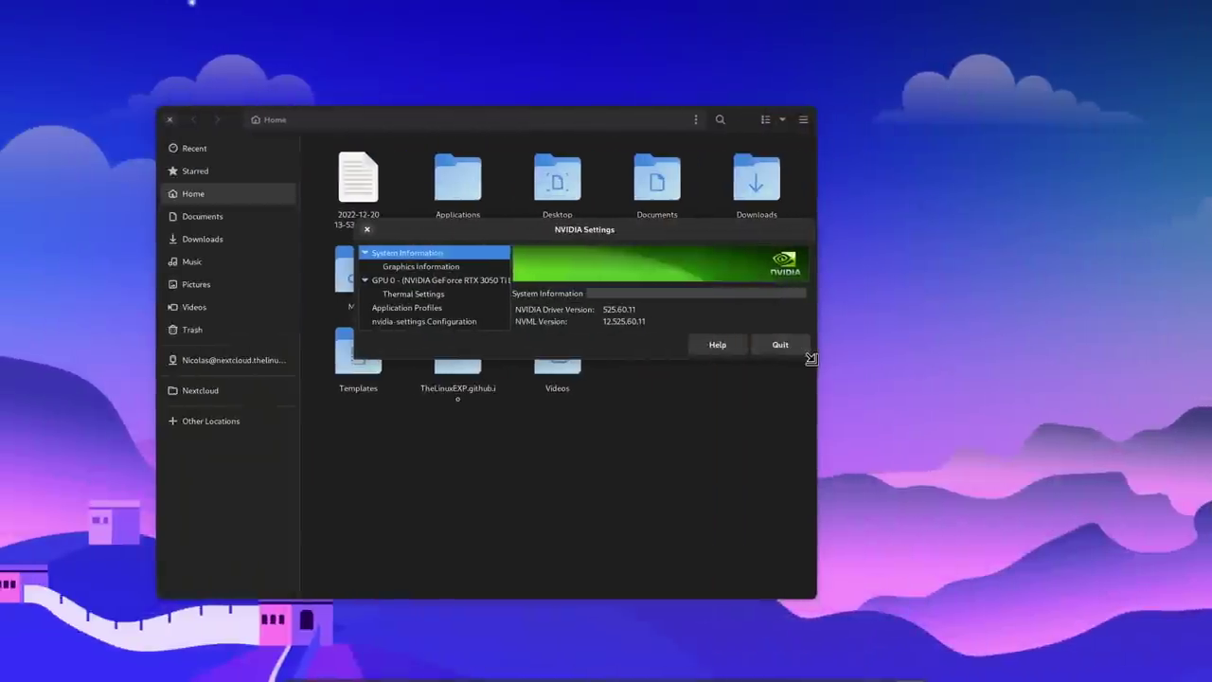
# Switch to NVIDIA Settings, enlarge its window, and review the graphics, GPU, thermal and application profile pages
pyautogui.moveTo(811, 358); pyautogui.dragTo(814, 537)
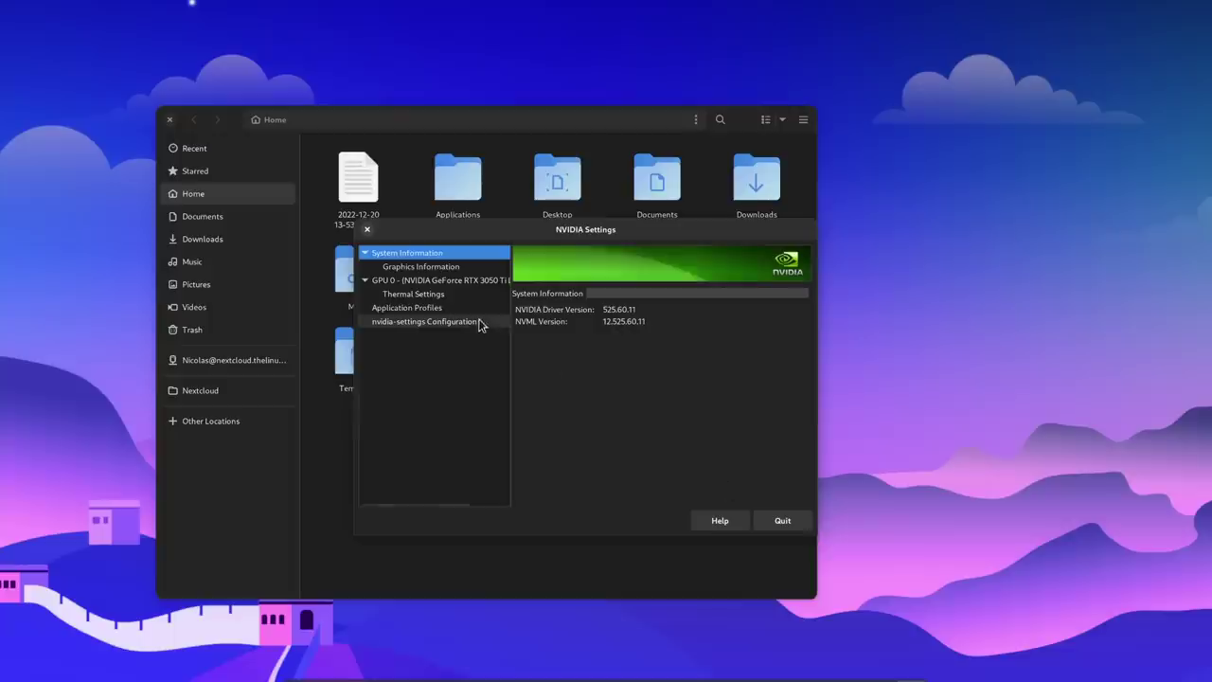
pyautogui.click(431, 266)
pyautogui.click(437, 280)
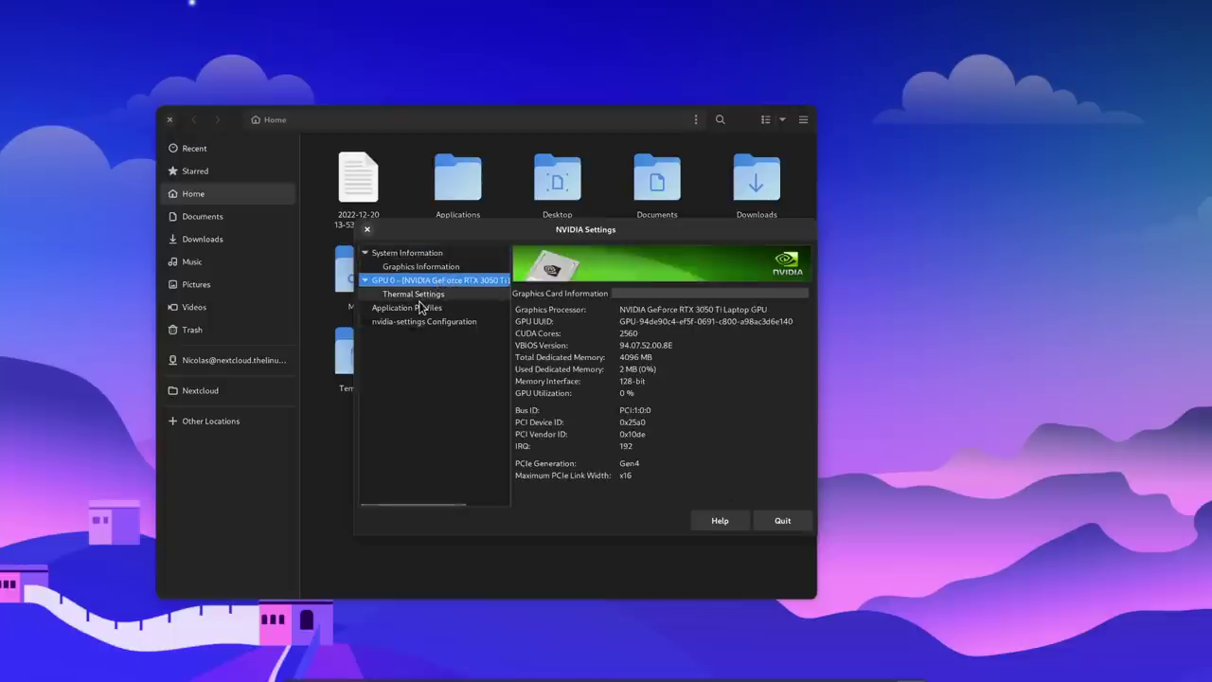
pyautogui.click(422, 296)
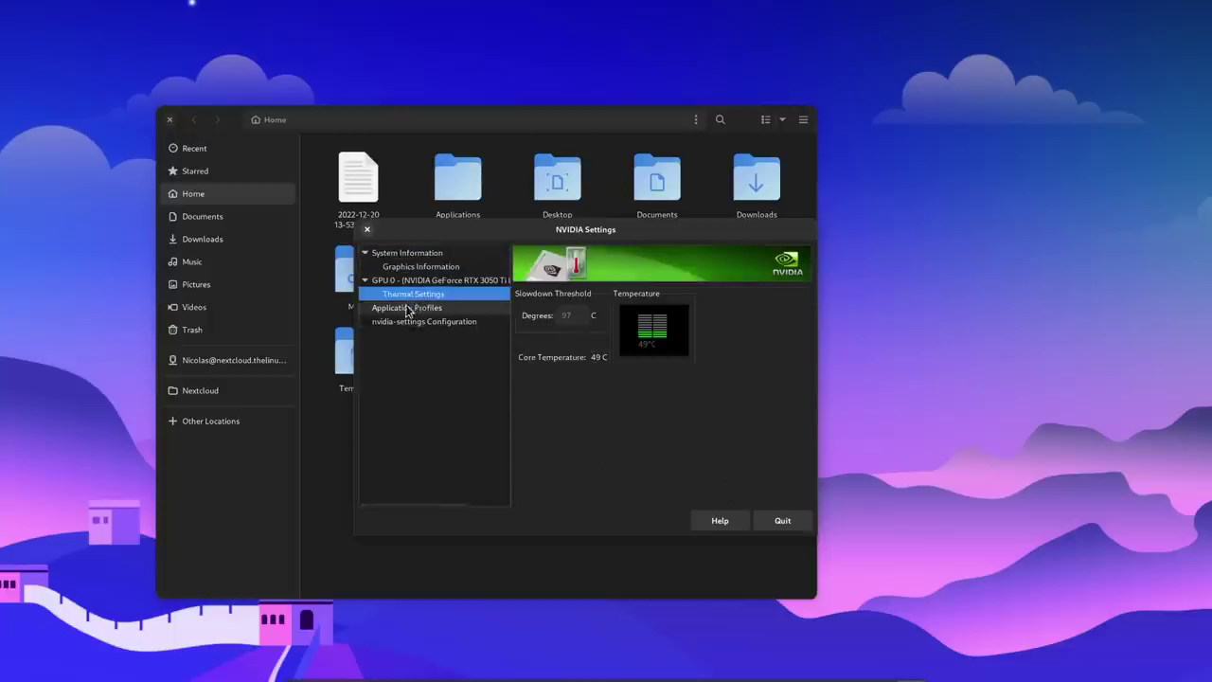
pyautogui.click(409, 309)
pyautogui.click(402, 280)
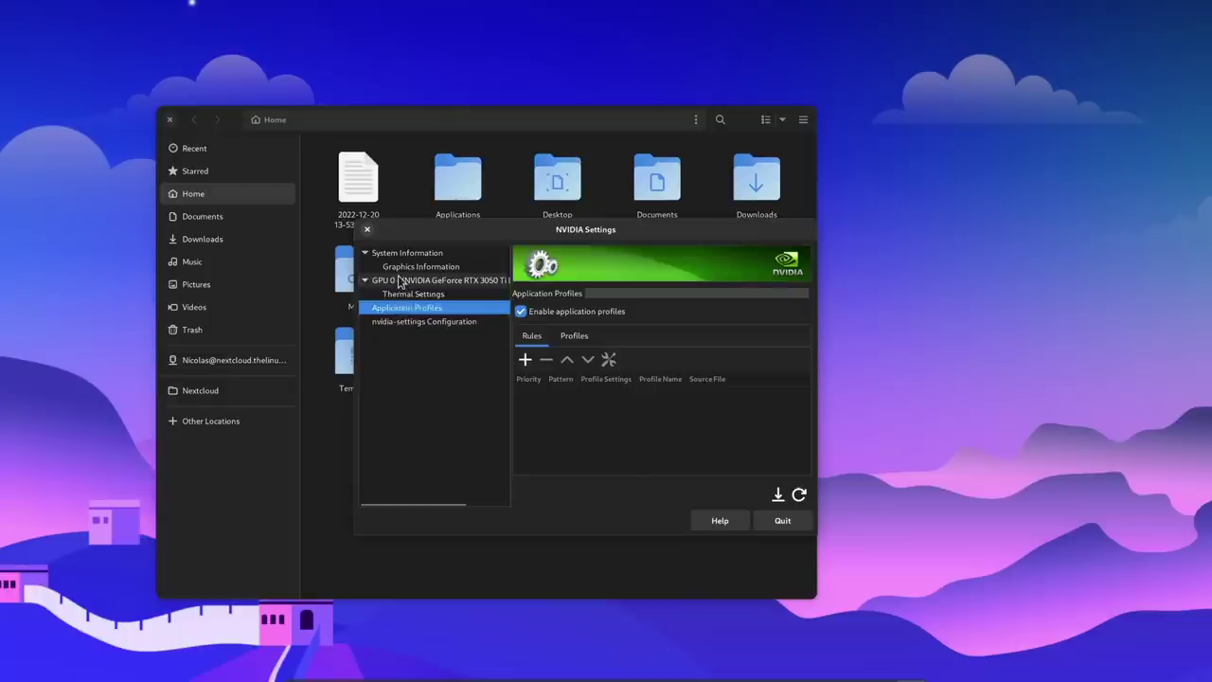